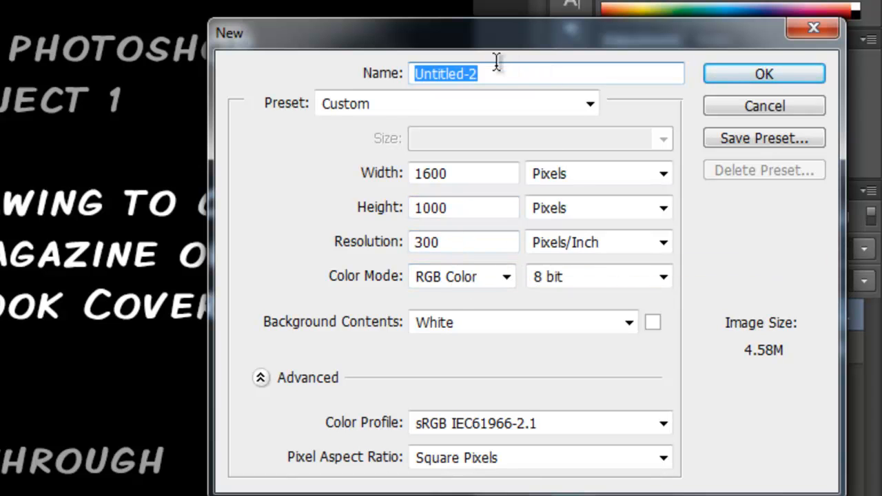
# Step: Create a new document named KHill_Proj001 at 1600 by 1000 pixels, 300 pixels/inch, RGB Color, with a white background
pyautogui.write('KHill_Proj')
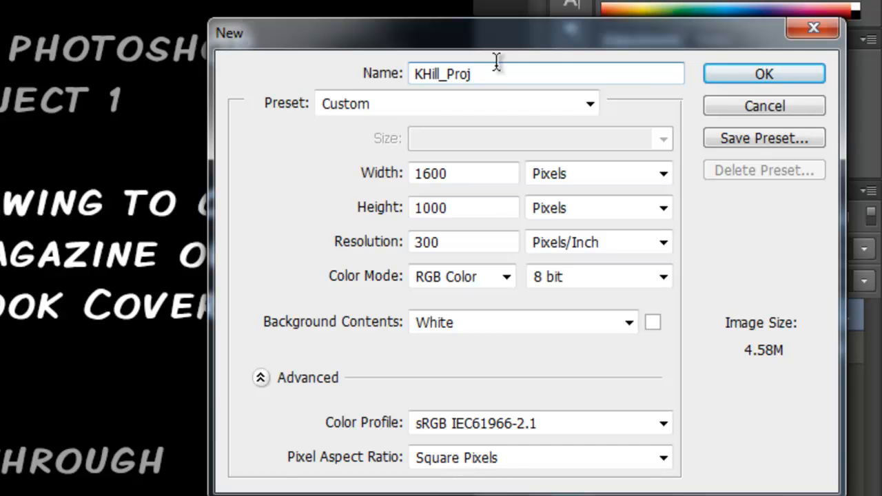
pyautogui.write('001')
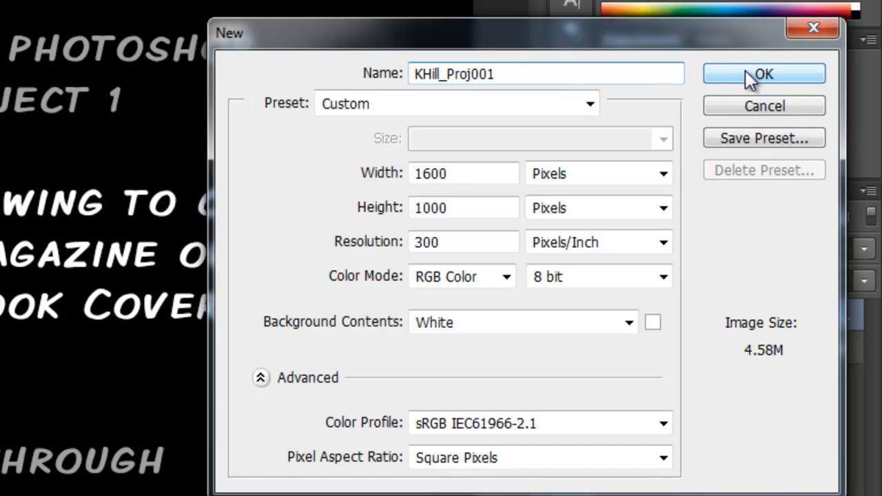
pyautogui.click(747, 73)
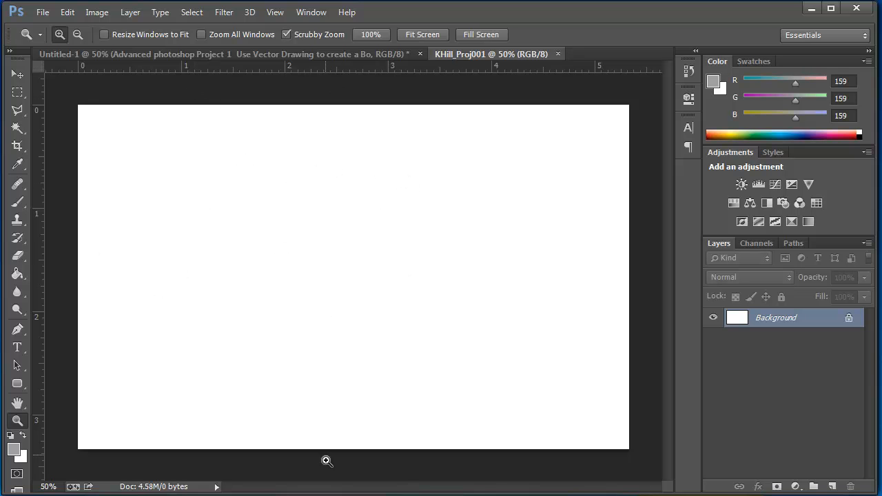
# Step: Try a vertical guide at 800 px on the blank canvas and undo it
pyautogui.click(274, 13)
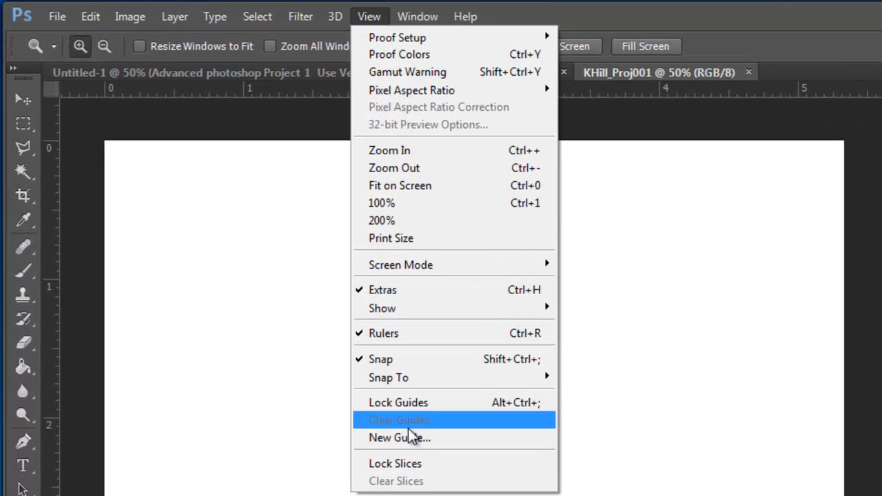
pyautogui.click(414, 440)
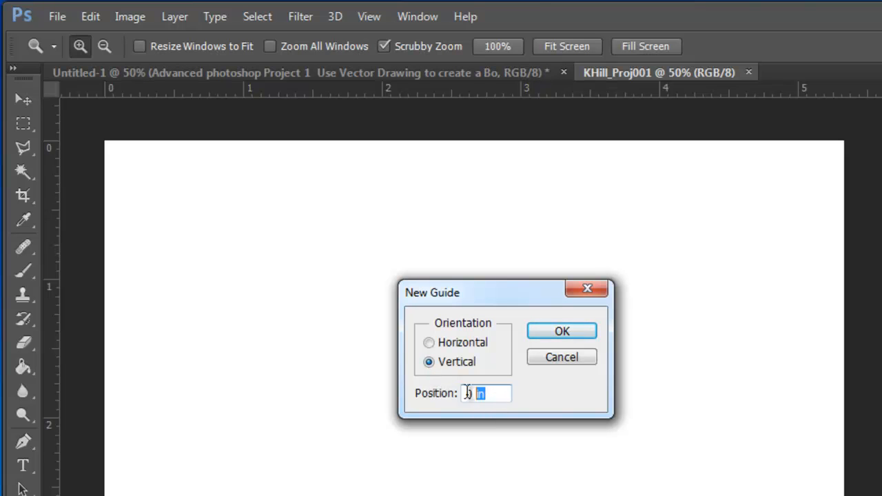
pyautogui.write('80')
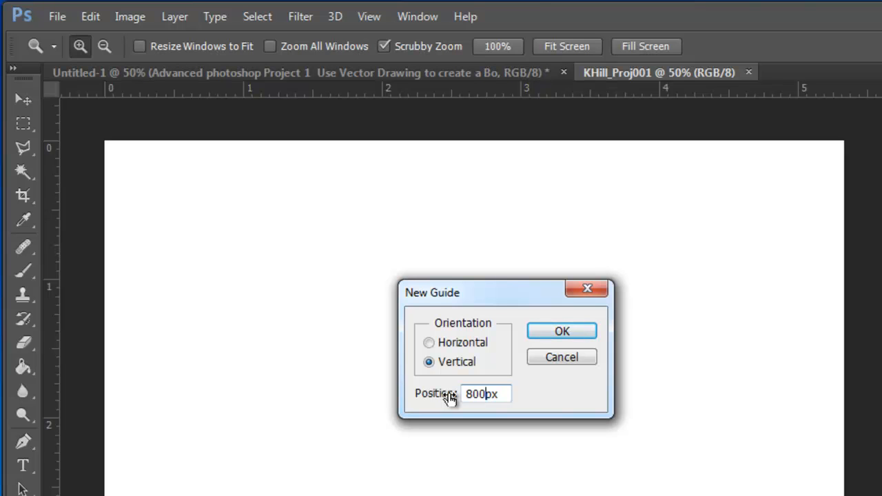
pyautogui.click(558, 333)
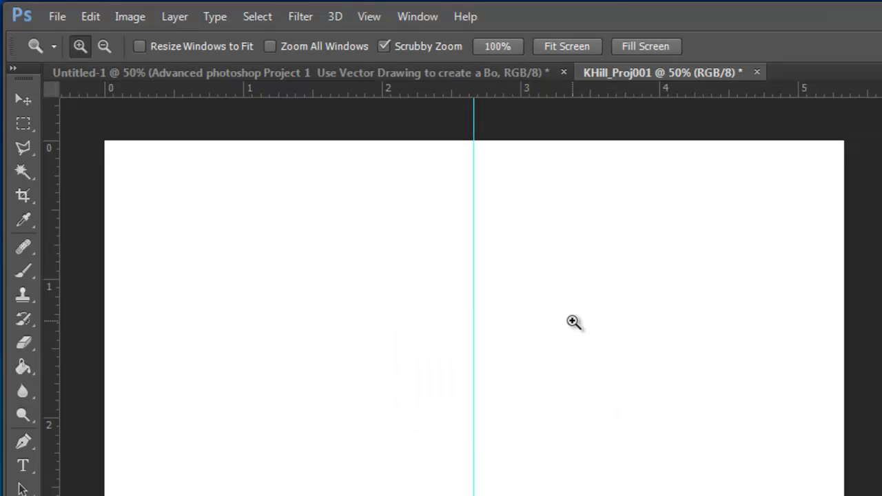
pyautogui.hotkey('ctrl', 'z')
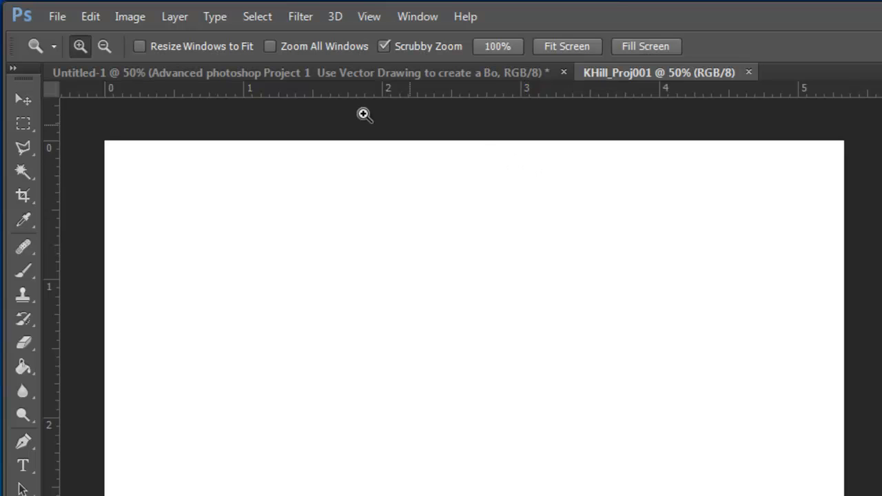
# Step: Add a vertical guide at the 50 % position to divide the back and front covers
pyautogui.click(377, 15)
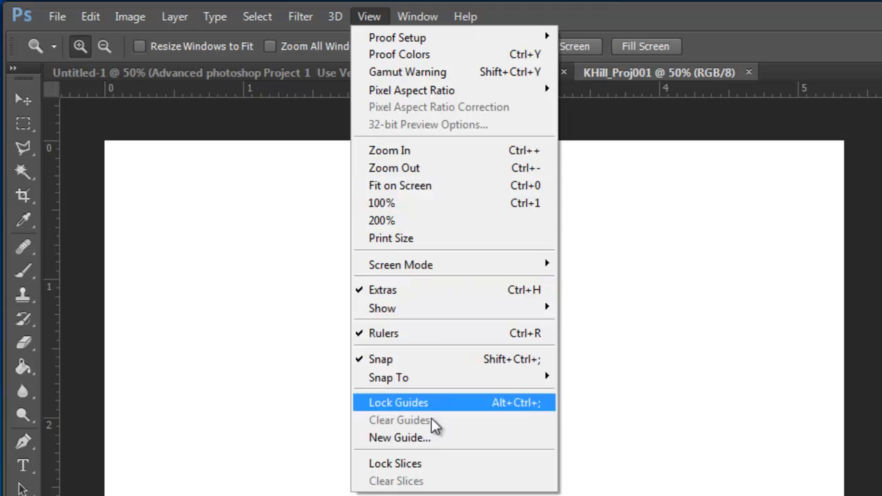
pyautogui.click(432, 438)
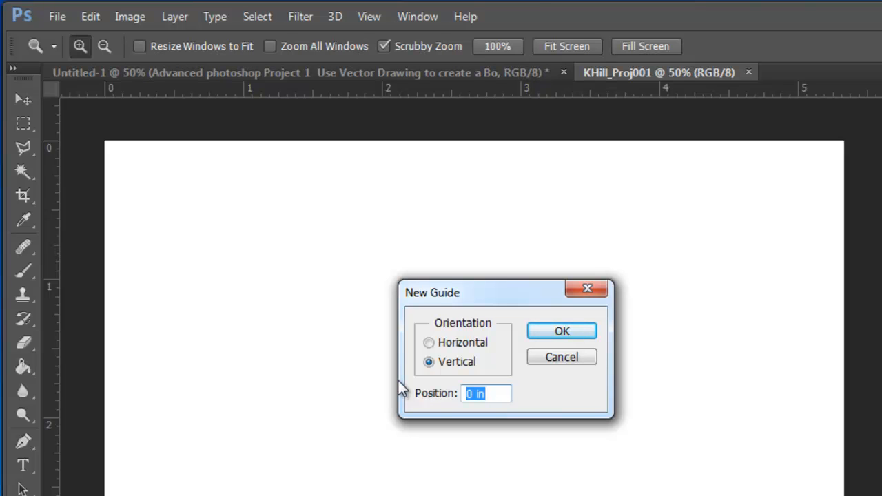
pyautogui.write('50 %')
pyautogui.press('Return')
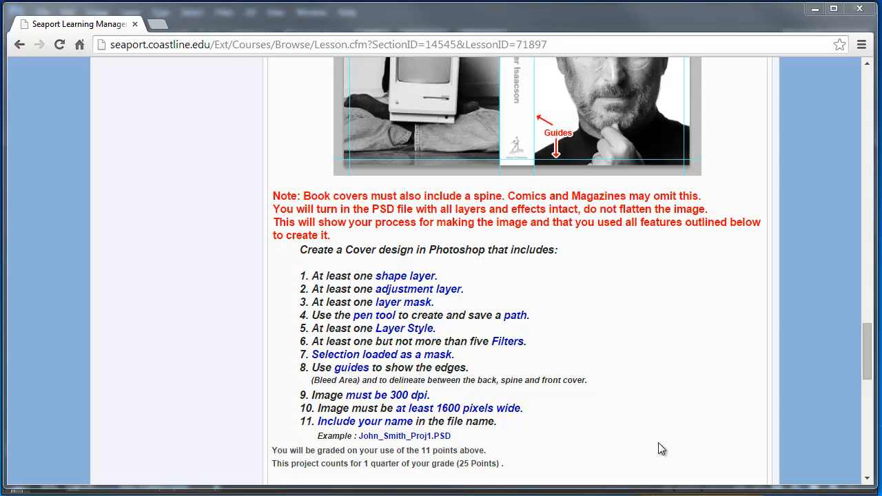
# Step: Switch from the browser back to Photoshop and show the rulers around the cover document
pyautogui.hotkey('alt', 'Tab')
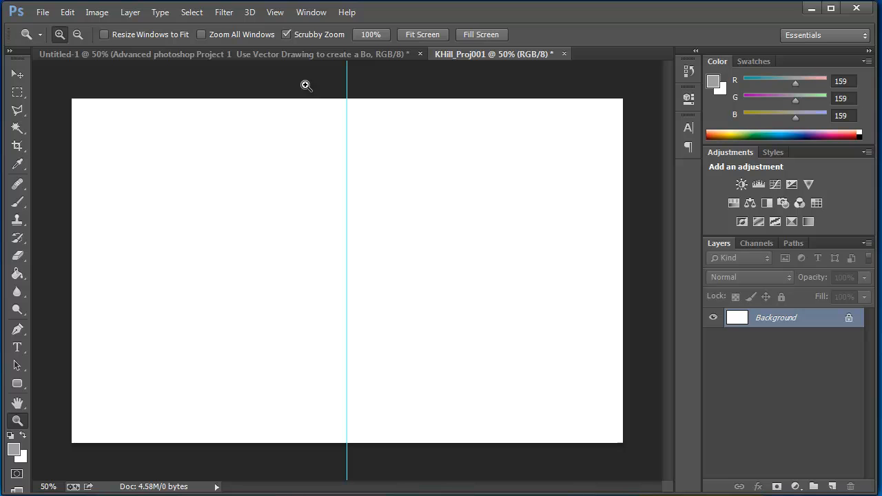
pyautogui.click(275, 12)
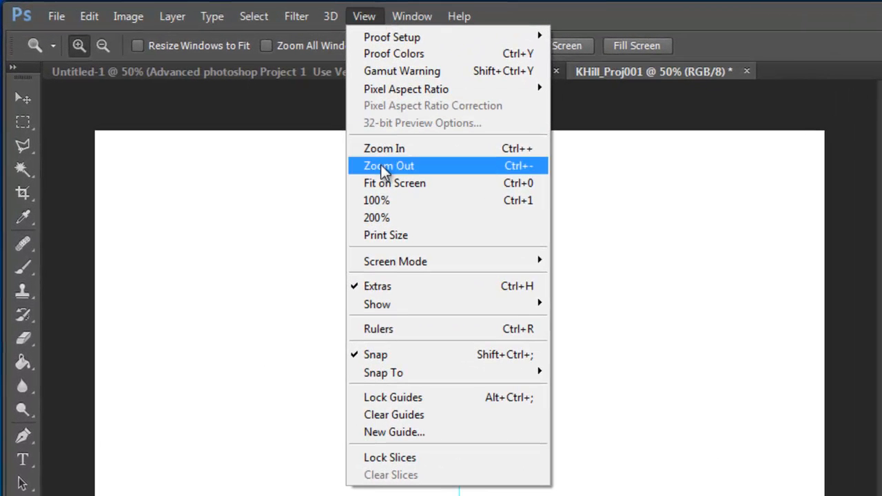
pyautogui.click(510, 329)
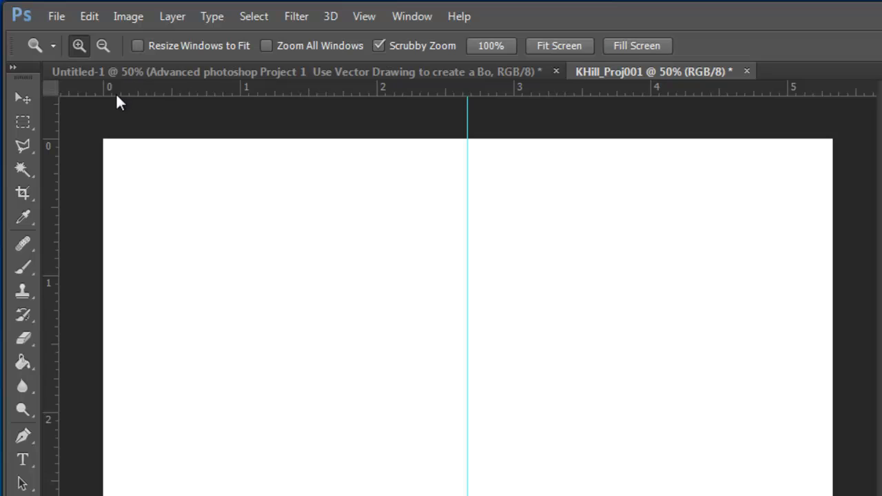
# Step: Place bleed guides just inside all four canvas edges, two vertical and two horizontal
pyautogui.moveTo(51, 180); pyautogui.dragTo(121, 186)
pyautogui.moveTo(52, 191); pyautogui.dragTo(766, 221)
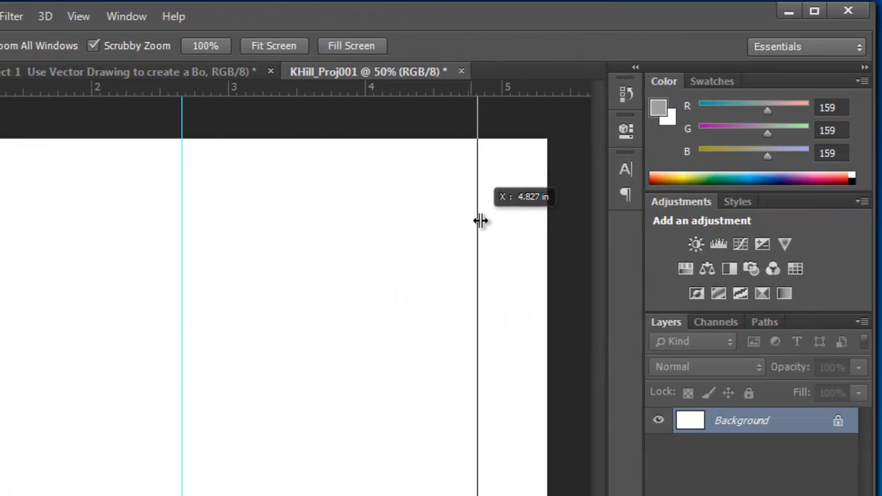
pyautogui.moveTo(480, 220); pyautogui.dragTo(535, 213)
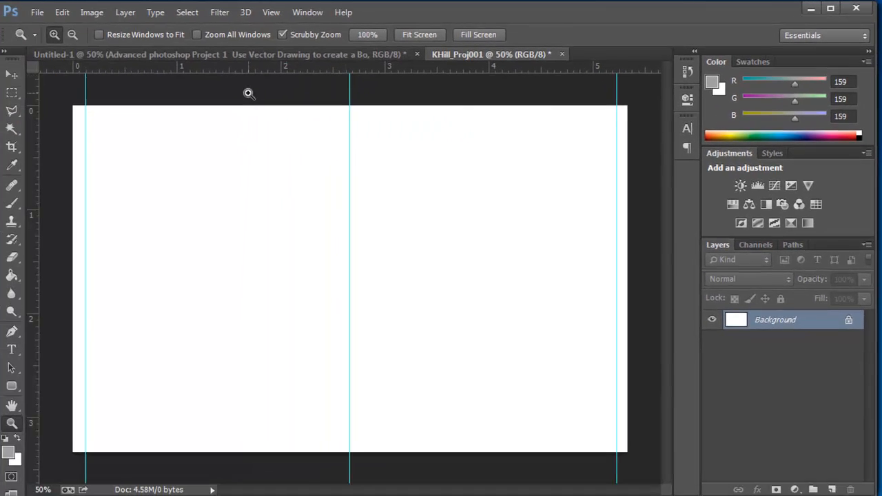
pyautogui.moveTo(242, 67); pyautogui.dragTo(261, 120)
pyautogui.moveTo(269, 65); pyautogui.dragTo(290, 437)
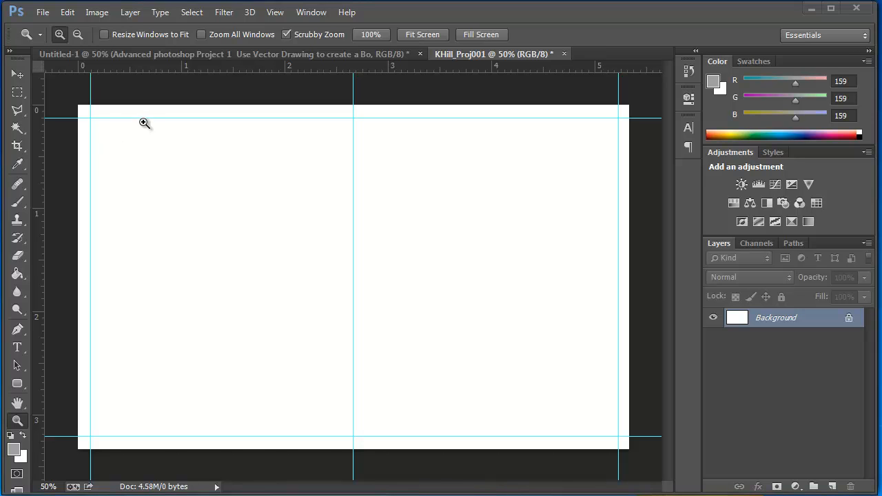
# Step: Try shifting the upper horizontal guide down the canvas with the Move tool and undo the move
pyautogui.click(19, 75)
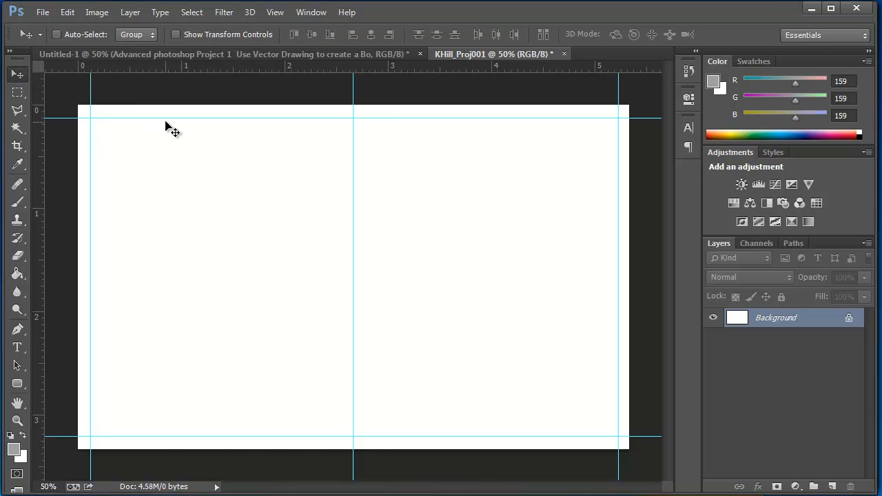
pyautogui.moveTo(173, 119); pyautogui.dragTo(173, 229)
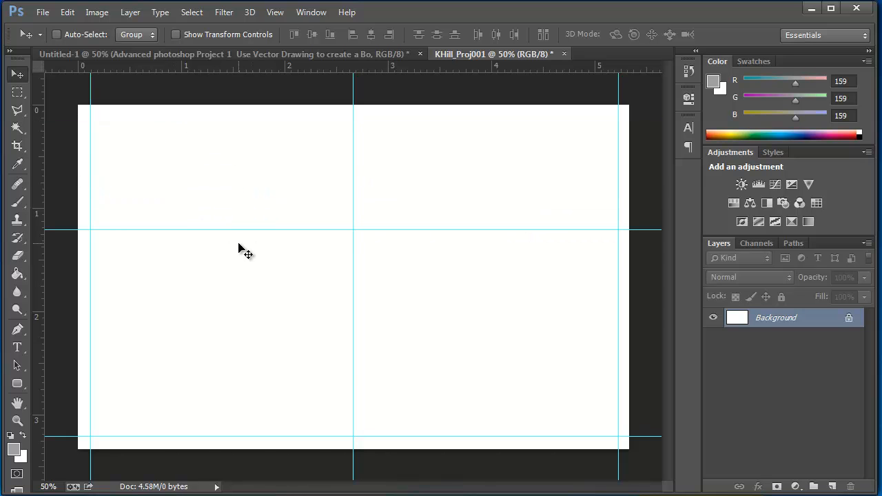
pyautogui.hotkey('ctrl', 'z')
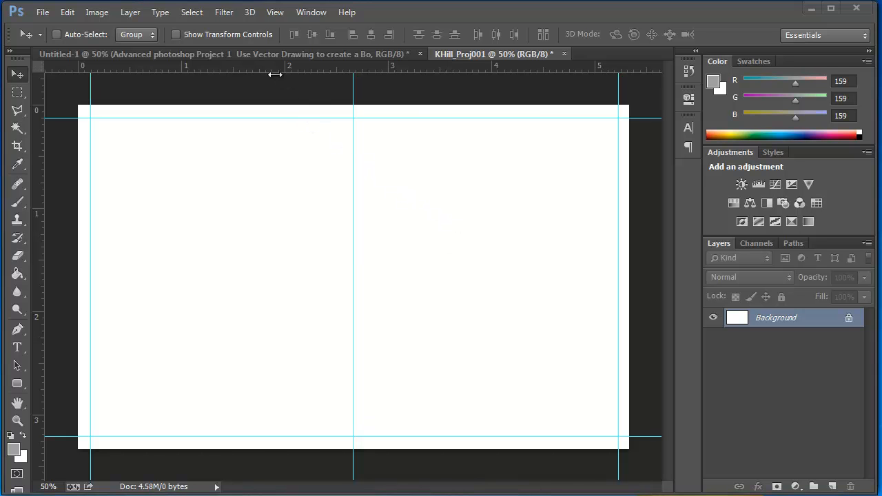
# Step: Lock the guides in the cover document
pyautogui.click(275, 14)
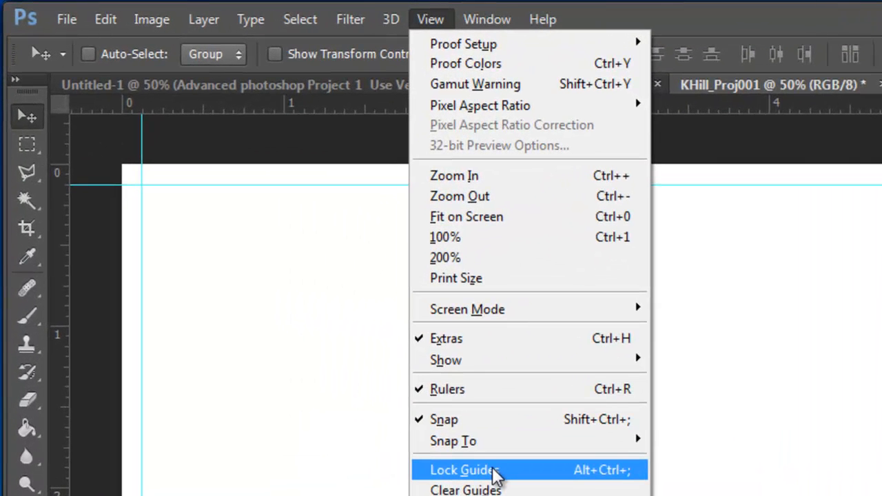
pyautogui.click(493, 470)
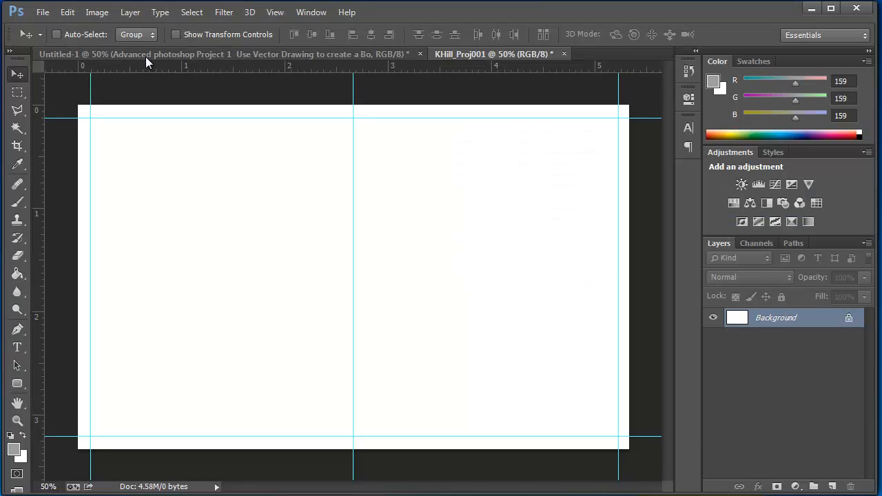
# Step: Open the recent file PaintedBroonoLizardCover.jpg, copy the whole image, close it and paste the copy into KHill_Proj001
pyautogui.click(41, 13)
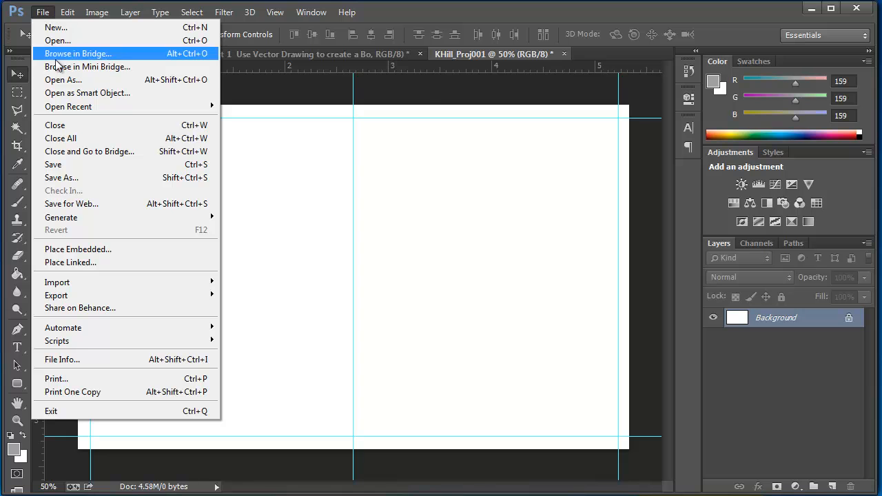
pyautogui.moveTo(121, 111)
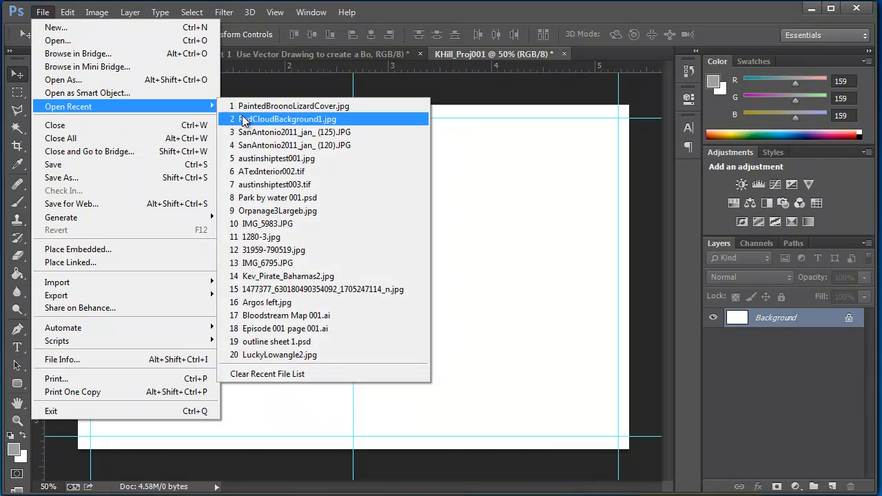
pyautogui.click(268, 107)
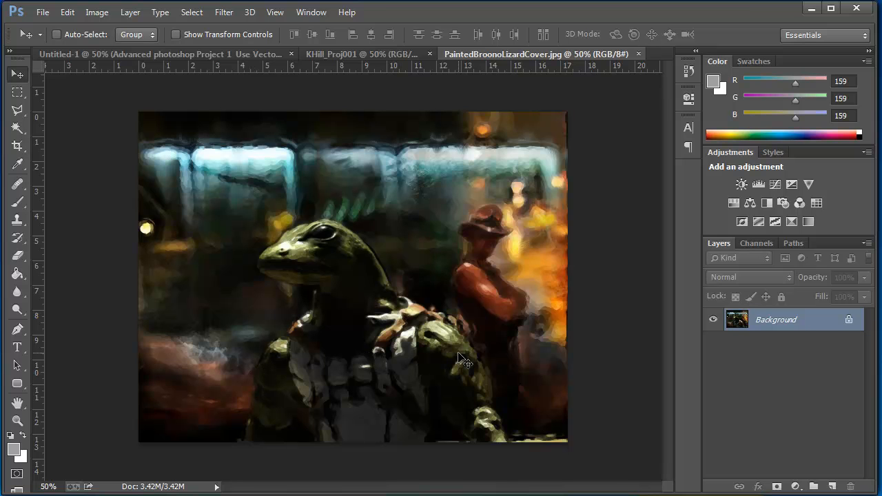
pyautogui.hotkey('ctrl', 'a')
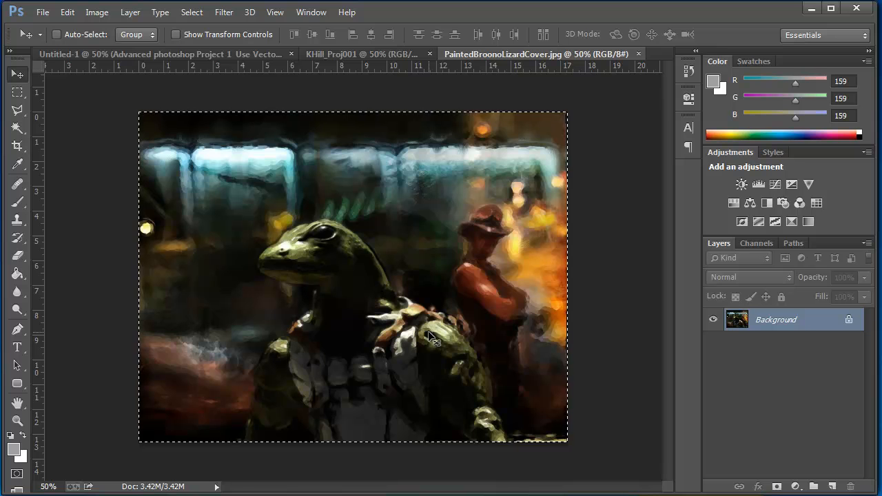
pyautogui.click(638, 53)
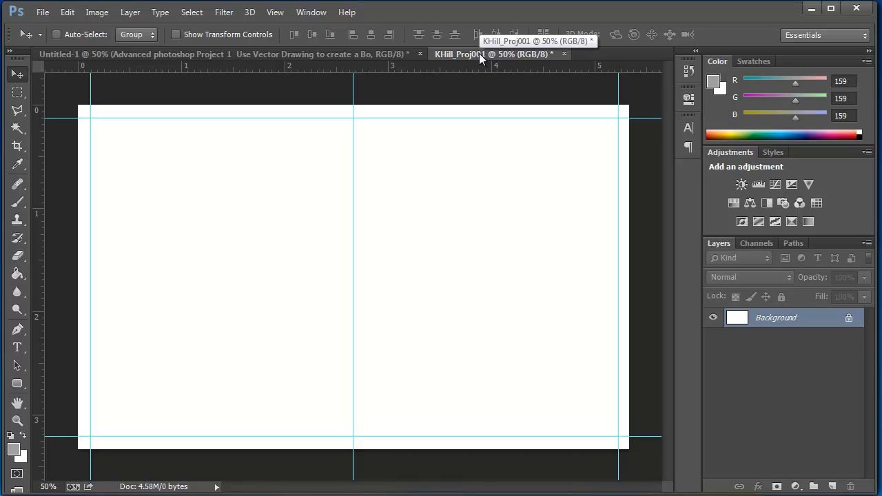
pyautogui.hotkey('ctrl', 'v')
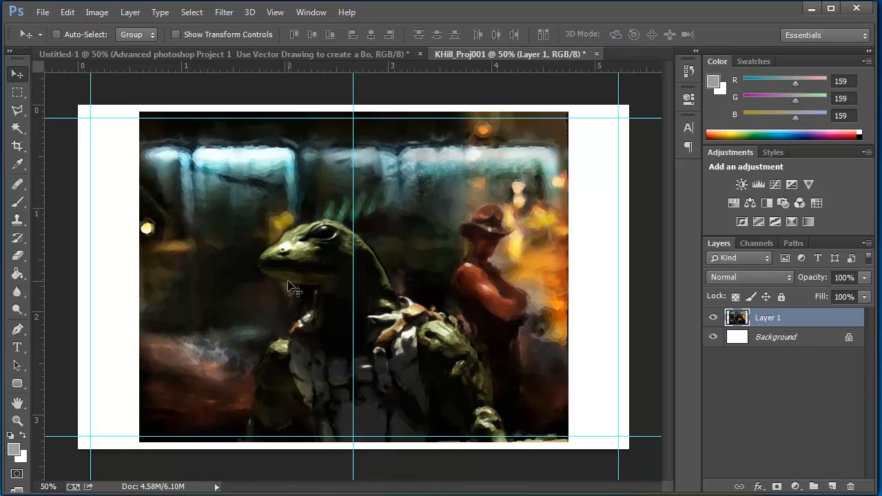
# Step: Flip the pasted lizard painting horizontally and move it toward the right edge of the canvas, over the front cover half
pyautogui.moveTo(265, 291)
pyautogui.mouseDown()
pyautogui.moveTo(298, 279)
pyautogui.moveTo(367, 296)
pyautogui.moveTo(291, 290)
pyautogui.mouseUp()
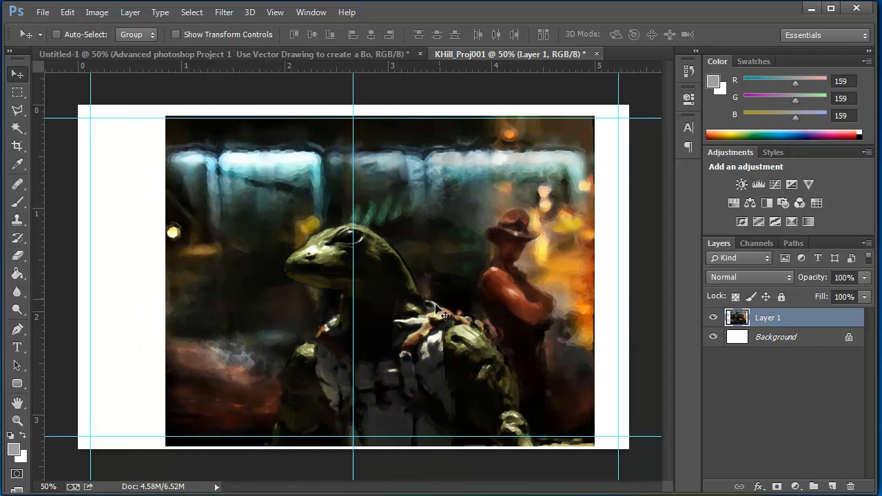
pyautogui.moveTo(407, 358)
pyautogui.mouseDown()
pyautogui.moveTo(505, 319)
pyautogui.moveTo(491, 370)
pyautogui.moveTo(483, 338)
pyautogui.moveTo(501, 355)
pyautogui.moveTo(523, 355)
pyautogui.moveTo(493, 360)
pyautogui.moveTo(441, 342)
pyautogui.moveTo(414, 344)
pyautogui.moveTo(448, 342)
pyautogui.moveTo(416, 339)
pyautogui.moveTo(429, 345)
pyautogui.moveTo(444, 320)
pyautogui.mouseUp()
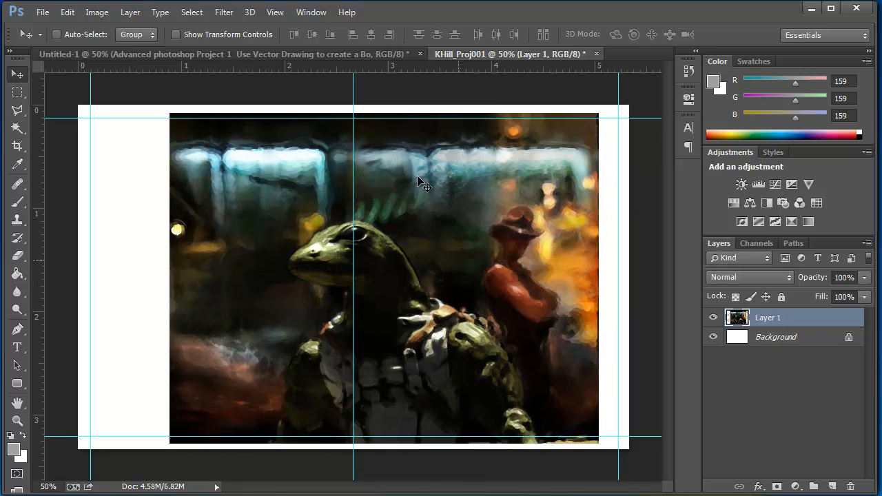
pyautogui.click(68, 12)
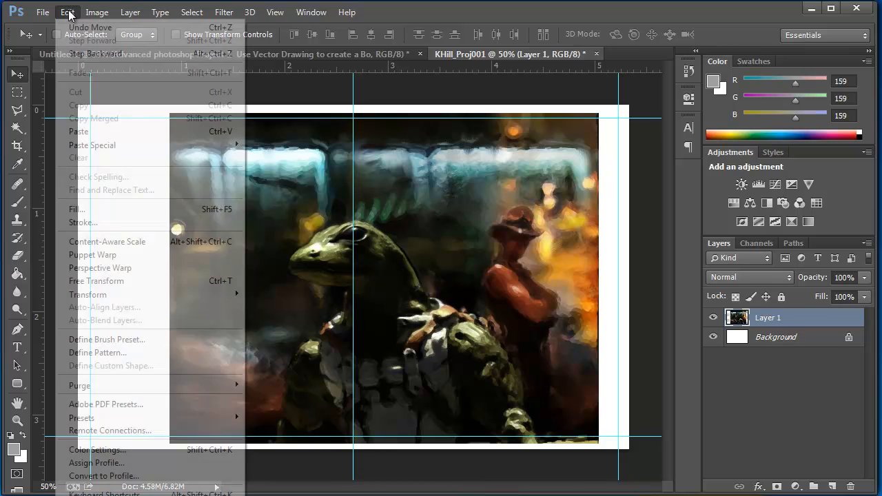
pyautogui.moveTo(131, 295)
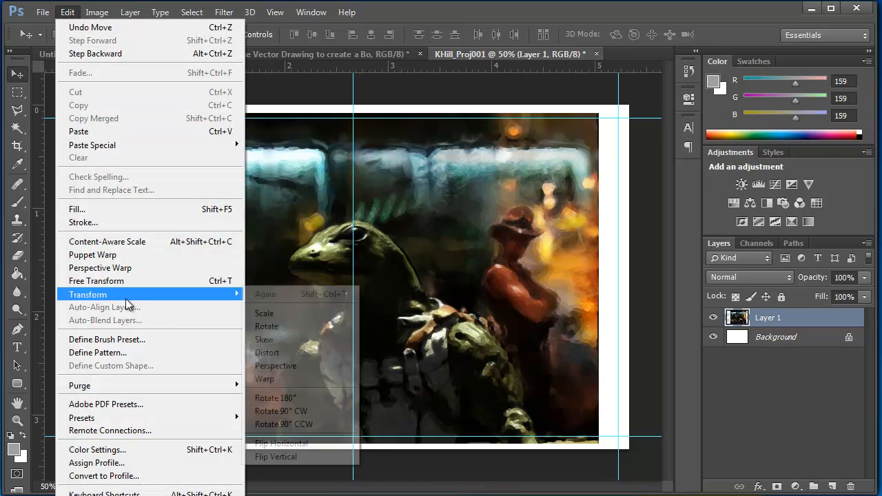
pyautogui.click(295, 444)
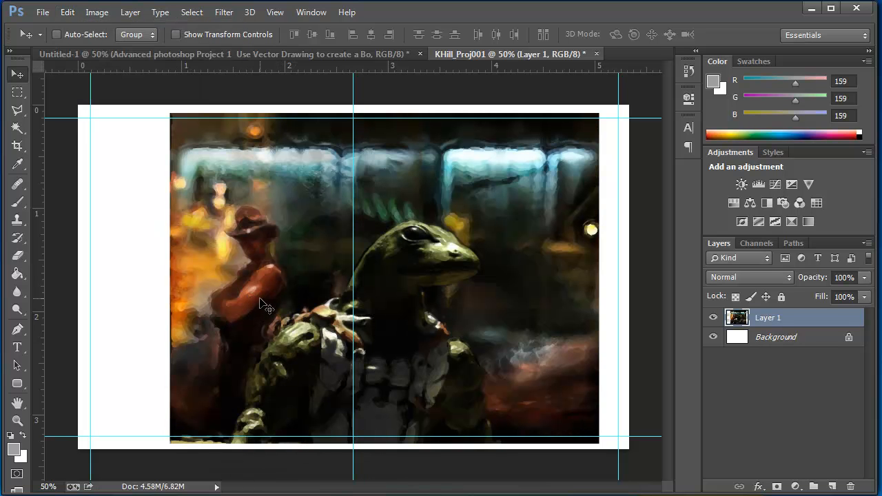
pyautogui.moveTo(260, 300); pyautogui.dragTo(315, 302)
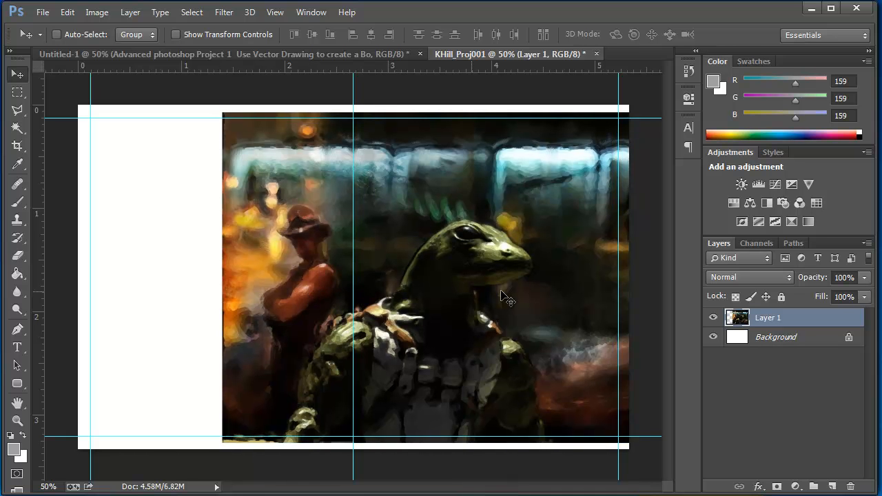
# Step: Scale the lizard painting up to about 108% and position it so it covers the full canvas height at the front cover side
pyautogui.hotkey('ctrl', 't')
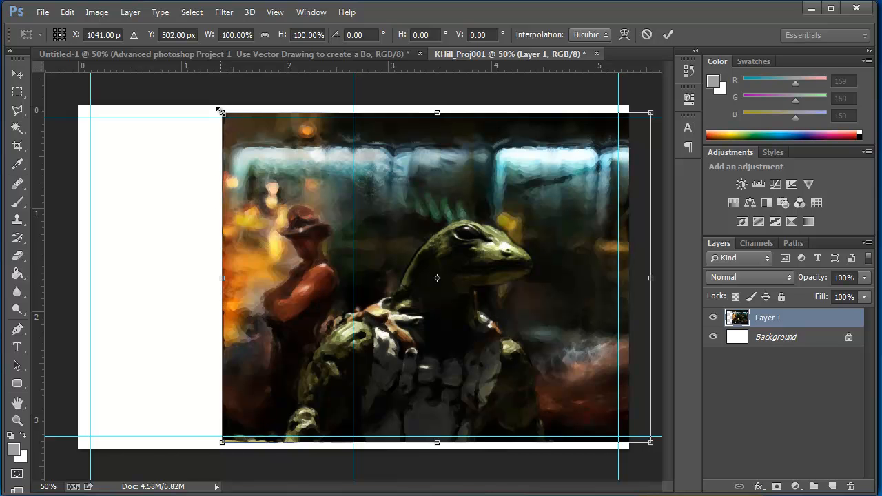
pyautogui.moveTo(220, 111); pyautogui.dragTo(142, 140)
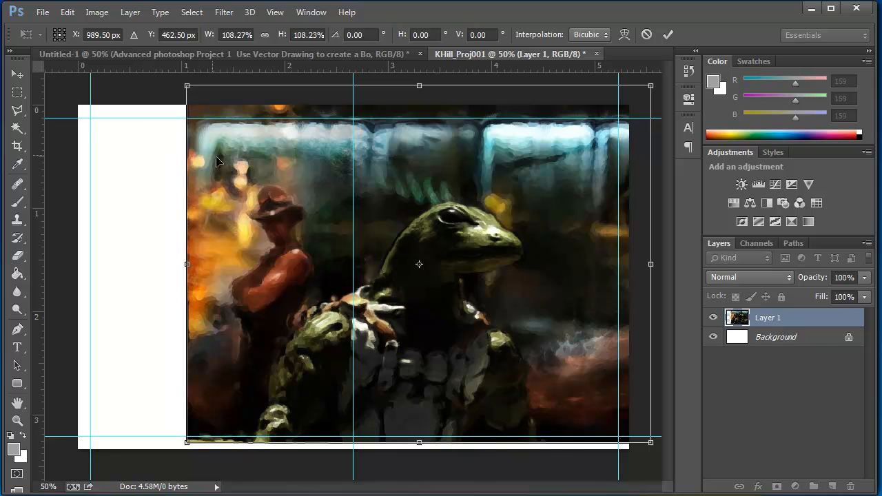
pyautogui.moveTo(245, 169); pyautogui.dragTo(275, 188)
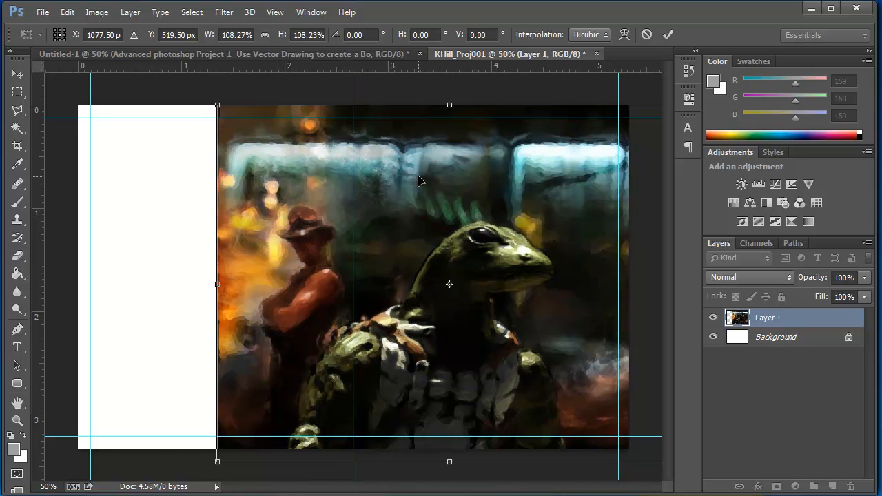
pyautogui.press('Return')
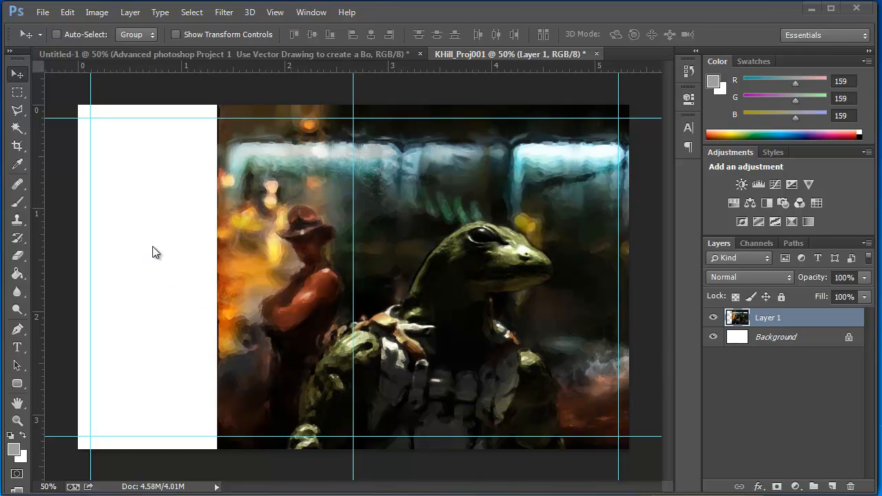
# Step: Convert the Background to a regular layer named Layer 0 and fill it with black using the Paint Bucket
pyautogui.click(774, 342)
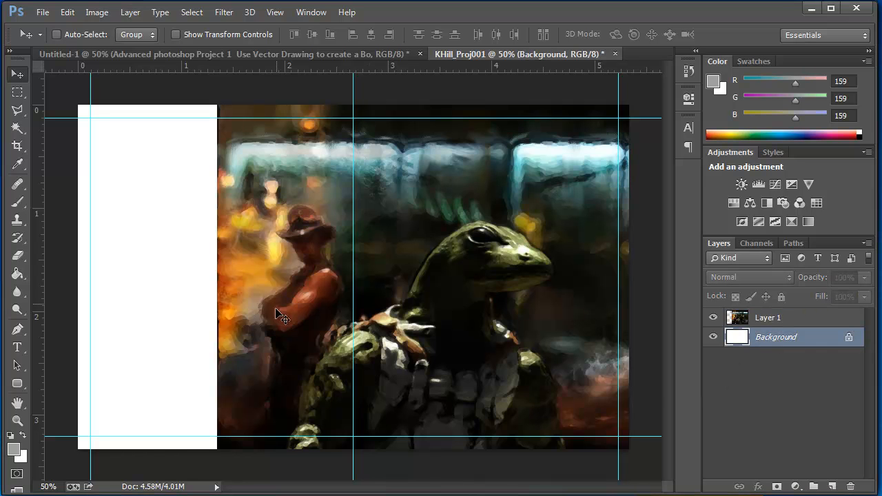
pyautogui.doubleClick(767, 340)
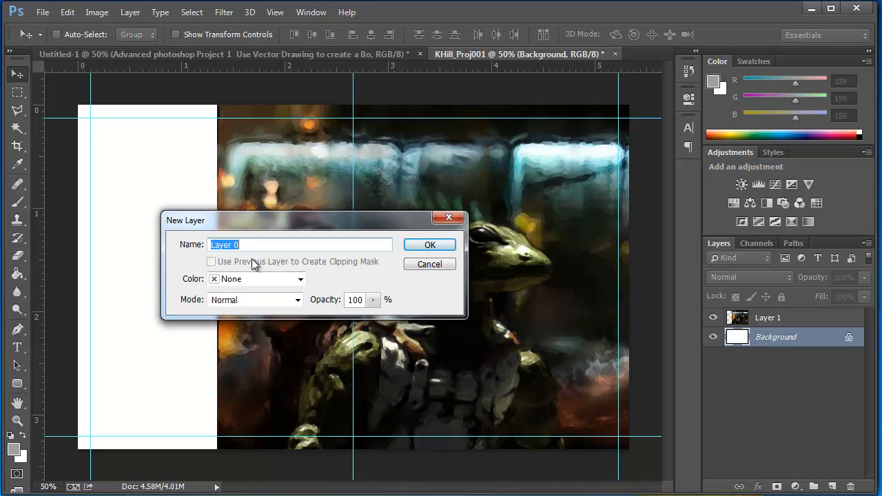
pyautogui.click(427, 249)
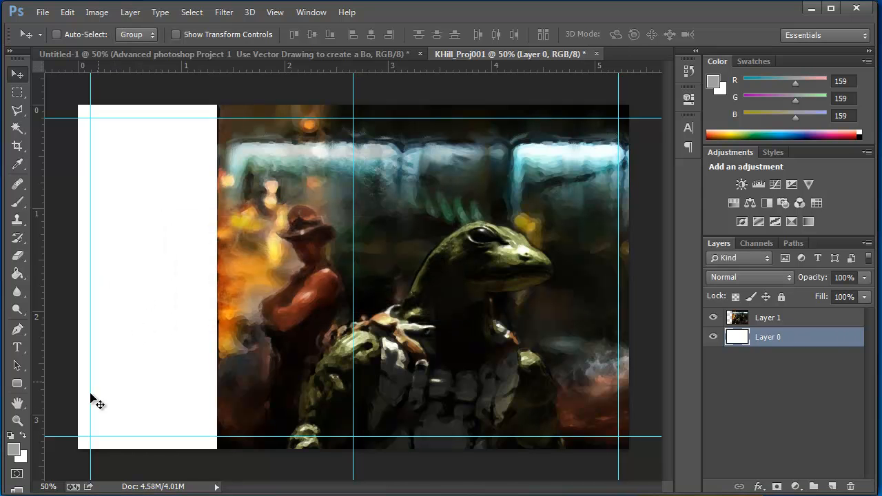
pyautogui.click(11, 436)
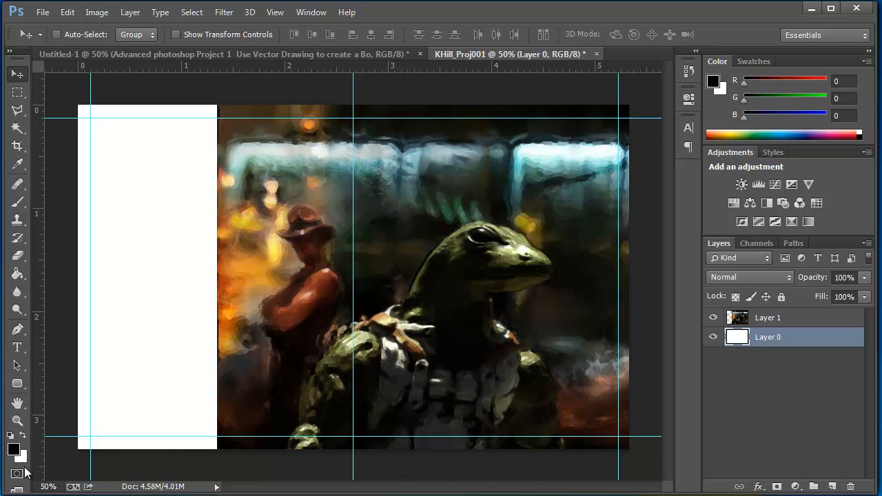
pyautogui.click(18, 275)
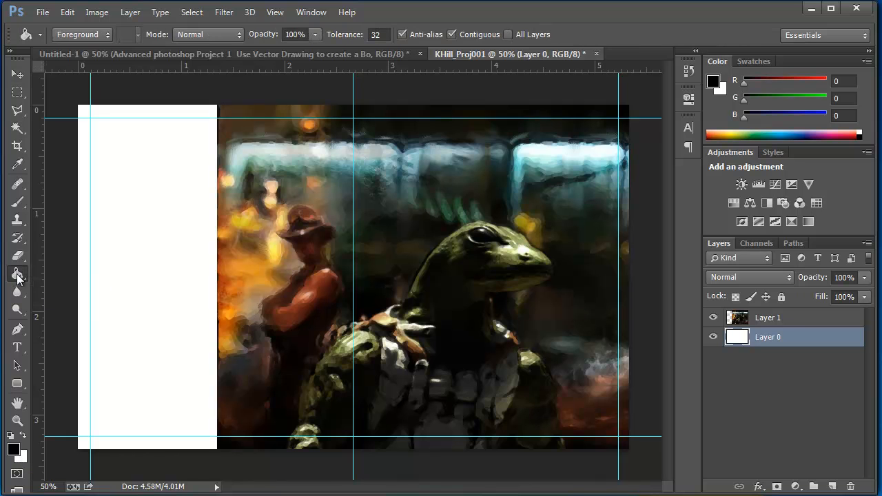
pyautogui.click(131, 259)
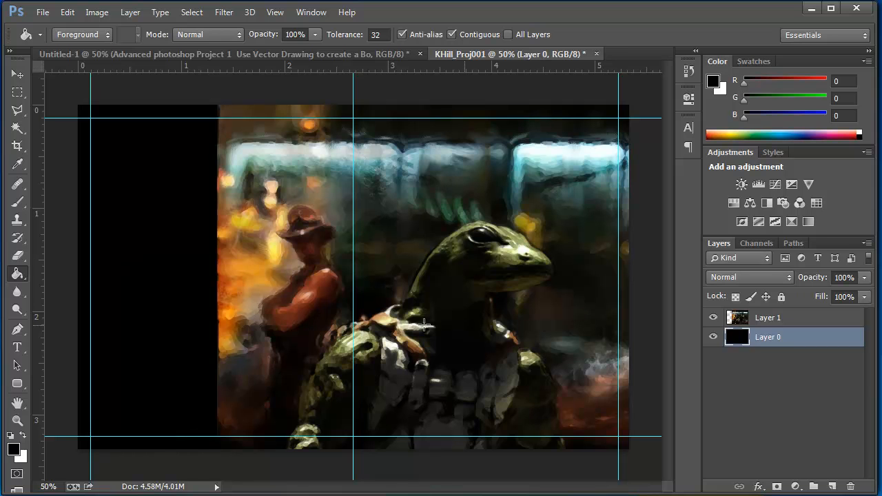
# Step: Add a layer mask to the painting on Layer 1 and get the Brush tool ready for it
pyautogui.click(769, 321)
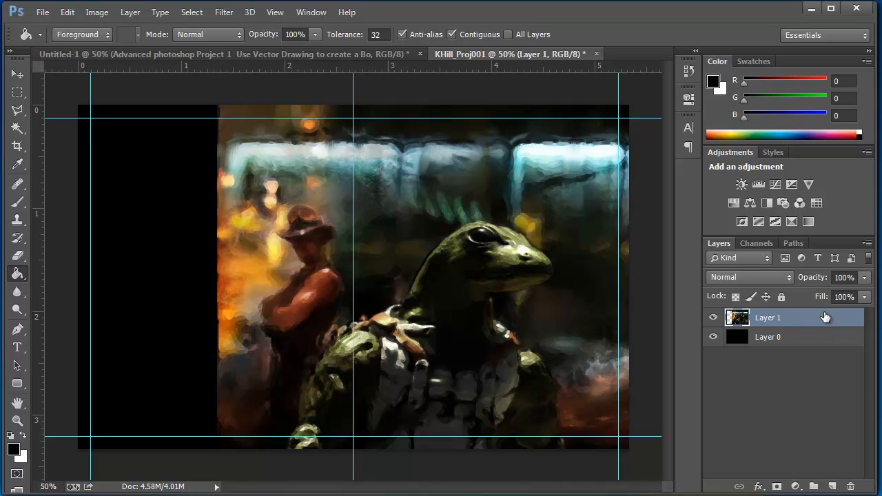
pyautogui.click(776, 487)
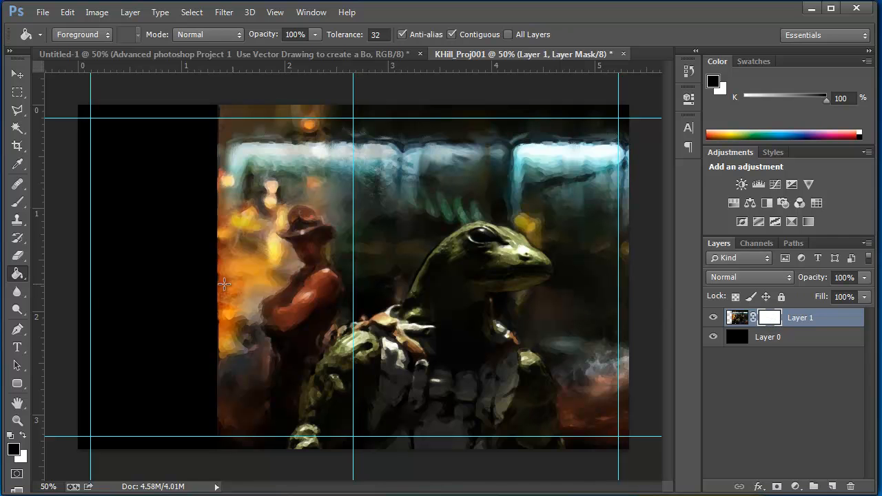
pyautogui.press('b')
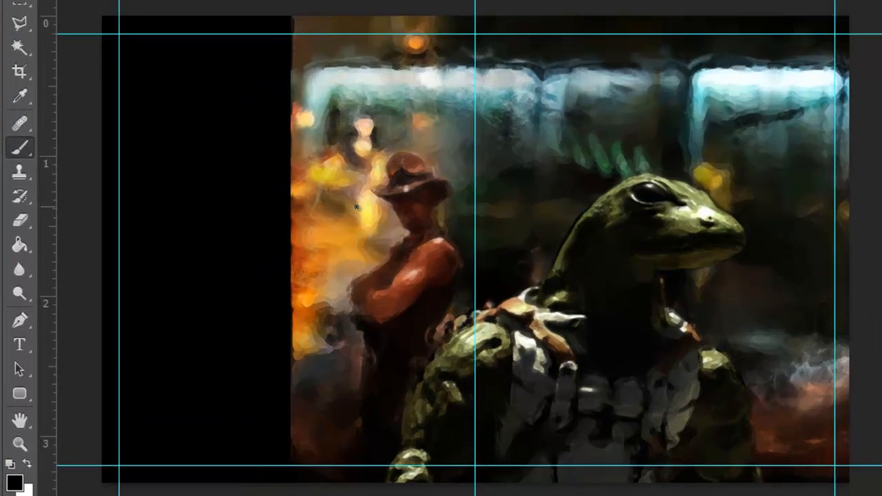
# Step: Paint black on the mask along the painting's left edge with a 90 px brush at 0% hardness, fading it into the black background
pyautogui.press(']')
pyautogui.press(']')
pyautogui.press(']')
pyautogui.press(']')
pyautogui.press(']')
pyautogui.press(']')
pyautogui.press(']')
pyautogui.press(']')
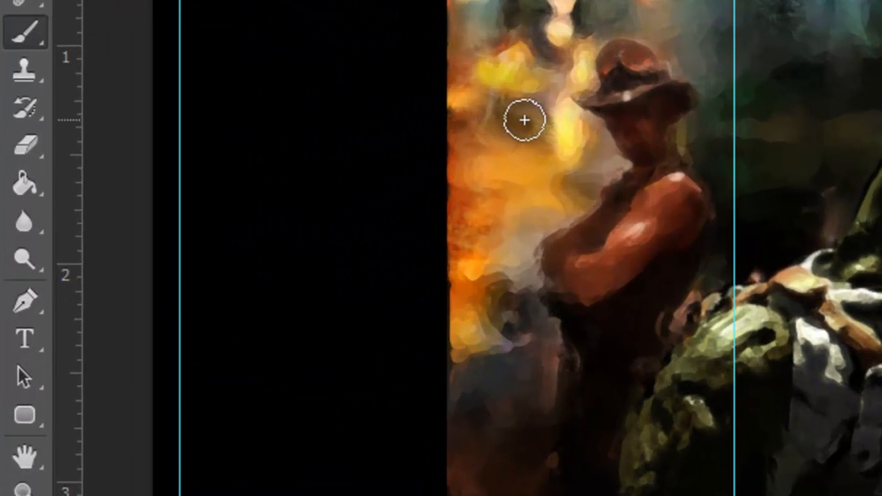
pyautogui.press('[')
pyautogui.press('[')
pyautogui.press('[')
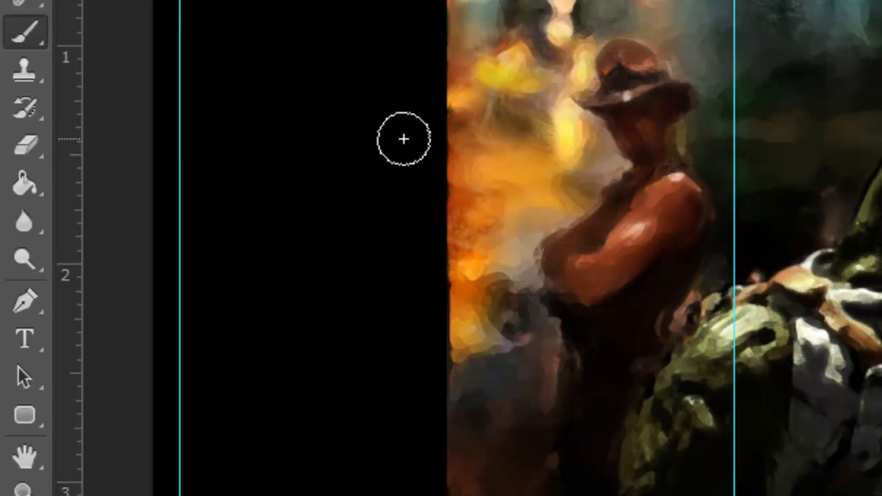
pyautogui.press(']')
pyautogui.press(']')
pyautogui.press(']')
pyautogui.press(']')
pyautogui.press(']')
pyautogui.press(']')
pyautogui.press(']')
pyautogui.press(']')
pyautogui.press(']')
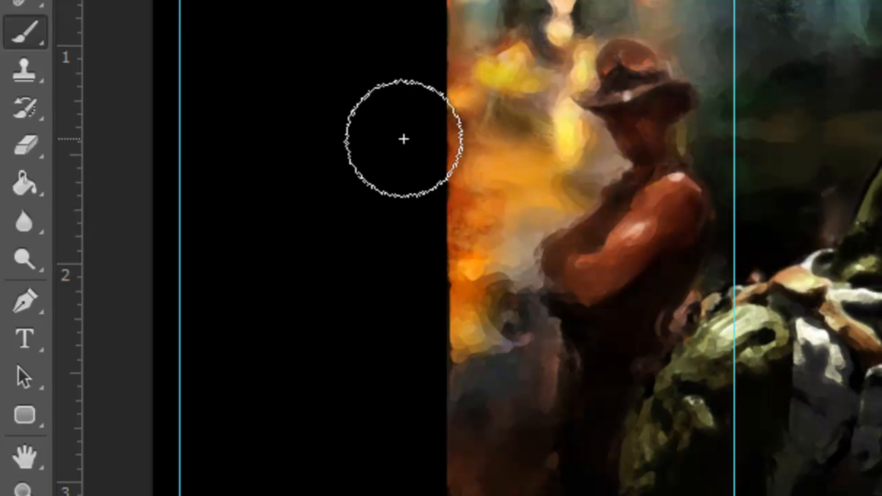
pyautogui.press('[')
pyautogui.press('[')
pyautogui.press('[')
pyautogui.press('[')
pyautogui.press('[')
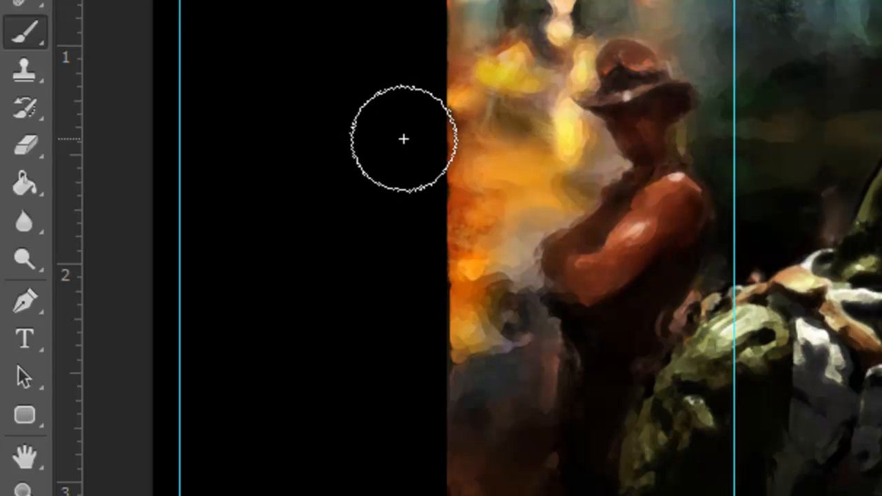
pyautogui.rightClick(410, 116)
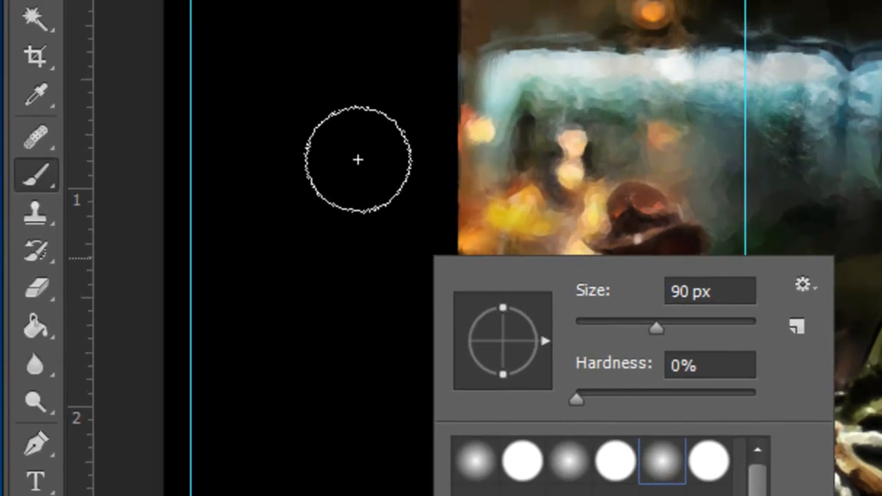
pyautogui.press('Escape')
pyautogui.moveTo(425, 170)
pyautogui.mouseDown()
pyautogui.moveTo(427, 108)
pyautogui.moveTo(446, 211)
pyautogui.moveTo(465, 32)
pyautogui.mouseUp()
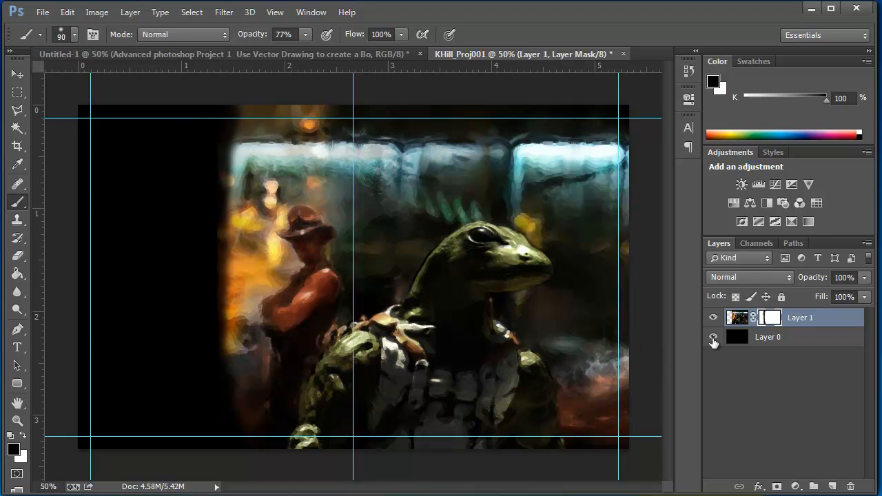
# Step: Soften the painting's masked left edge and lower-left corner with a 300 px brush, hiding Layer 0 temporarily to check the transparency
pyautogui.click(713, 337)
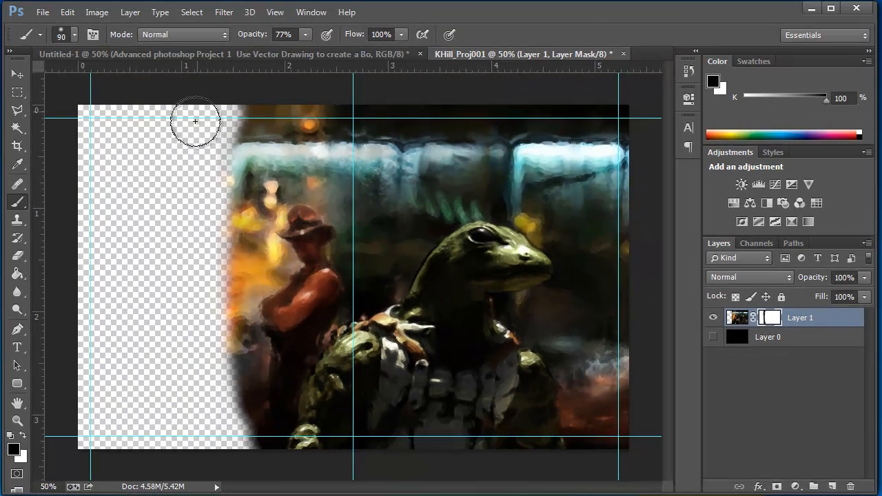
pyautogui.press(']')
pyautogui.press(']')
pyautogui.press(']')
pyautogui.press(']')
pyautogui.press(']')
pyautogui.press(']')
pyautogui.press(']')
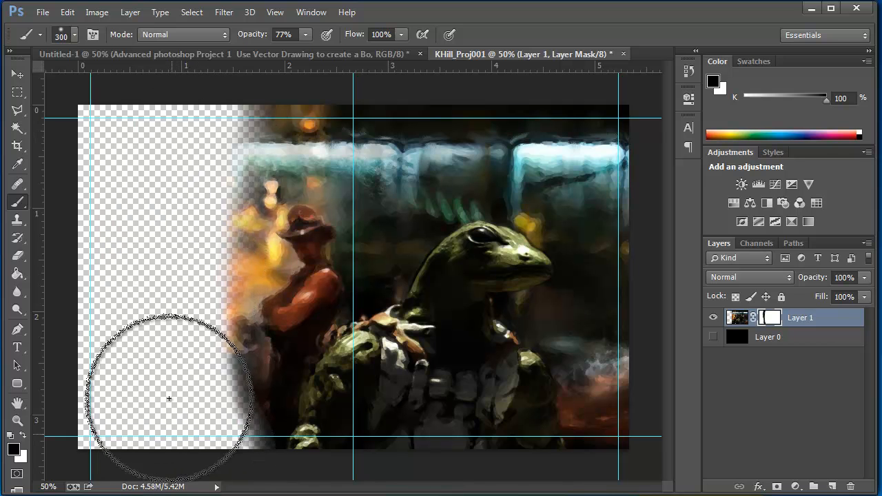
pyautogui.click(712, 337)
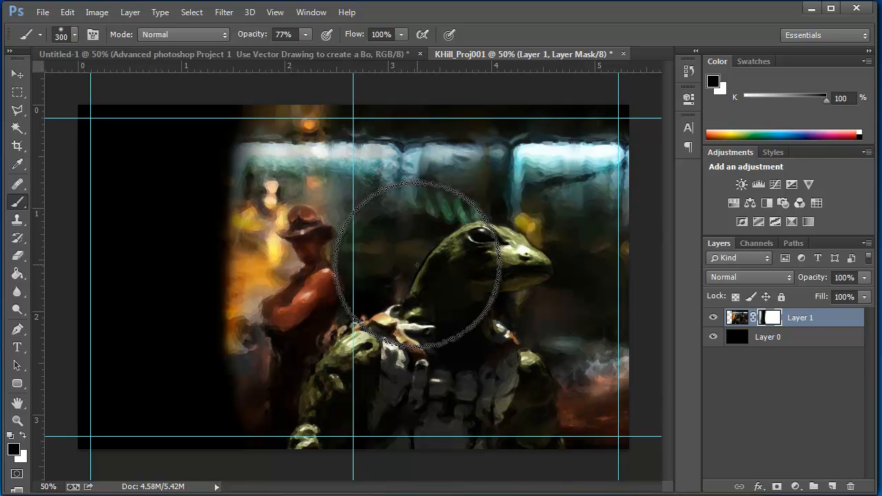
pyautogui.moveTo(181, 404)
pyautogui.mouseDown()
pyautogui.moveTo(234, 472)
pyautogui.moveTo(211, 448)
pyautogui.moveTo(227, 436)
pyautogui.moveTo(240, 443)
pyautogui.moveTo(223, 437)
pyautogui.moveTo(234, 448)
pyautogui.moveTo(212, 390)
pyautogui.moveTo(219, 395)
pyautogui.moveTo(186, 343)
pyautogui.moveTo(230, 412)
pyautogui.moveTo(189, 331)
pyautogui.moveTo(256, 428)
pyautogui.moveTo(206, 362)
pyautogui.moveTo(131, 315)
pyautogui.moveTo(193, 360)
pyautogui.moveTo(185, 300)
pyautogui.moveTo(232, 427)
pyautogui.moveTo(203, 389)
pyautogui.moveTo(246, 458)
pyautogui.mouseUp()
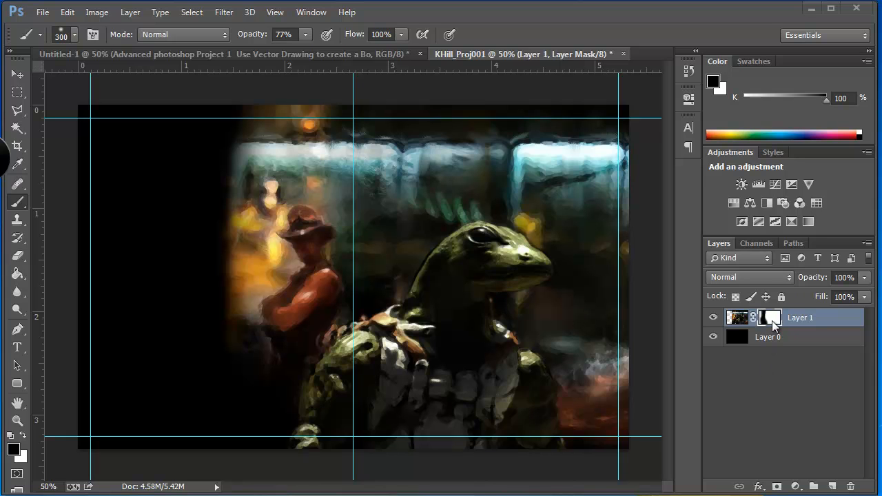
# Step: Try masking the man and the area beside the lizard with black, and paint them back in with white
pyautogui.click(21, 204)
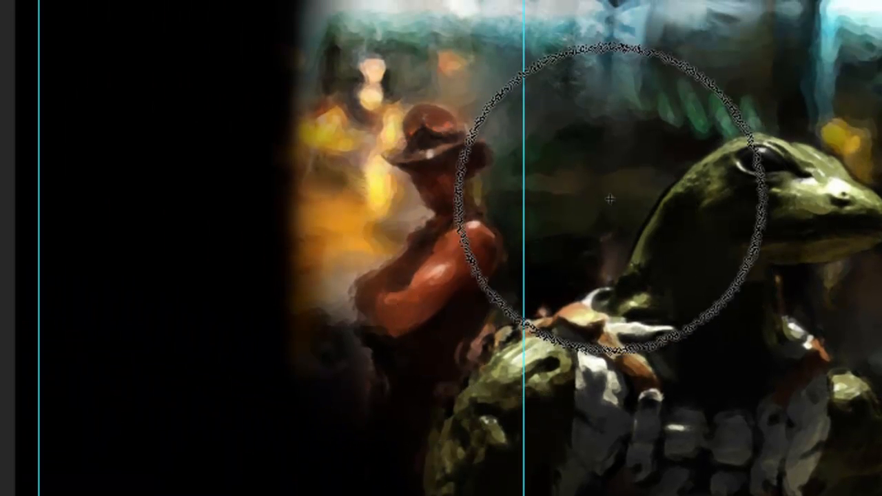
pyautogui.moveTo(462, 232)
pyautogui.mouseDown()
pyautogui.moveTo(459, 181)
pyautogui.moveTo(654, 95)
pyautogui.moveTo(441, 261)
pyautogui.moveTo(541, 227)
pyautogui.moveTo(432, 233)
pyautogui.moveTo(452, 265)
pyautogui.mouseUp()
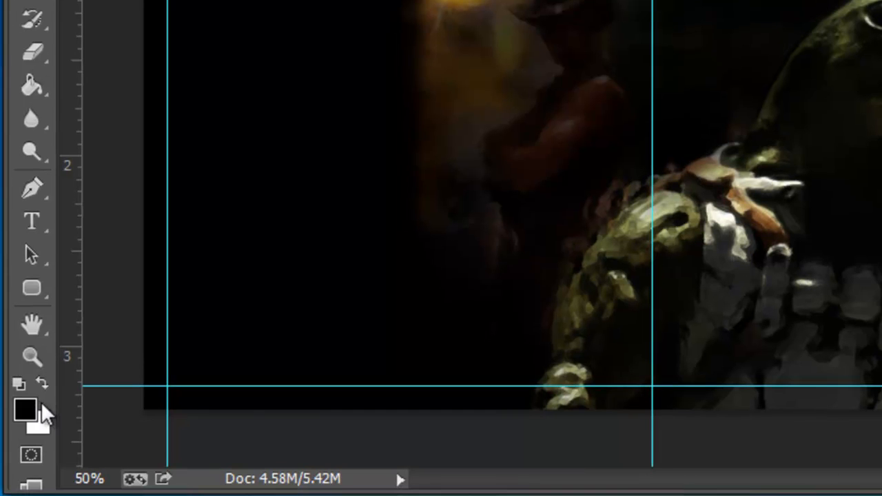
pyautogui.press('x')
pyautogui.press('x')
pyautogui.press('x')
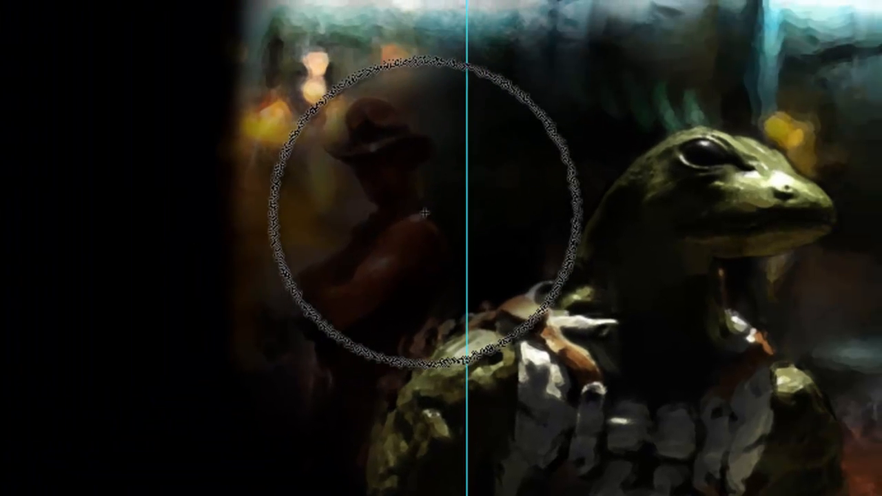
pyautogui.moveTo(612, 85)
pyautogui.mouseDown()
pyautogui.moveTo(583, 86)
pyautogui.moveTo(614, 67)
pyautogui.mouseUp()
pyautogui.moveTo(428, 195)
pyautogui.mouseDown()
pyautogui.moveTo(487, 155)
pyautogui.moveTo(610, 161)
pyautogui.moveTo(547, 246)
pyautogui.moveTo(531, 230)
pyautogui.moveTo(396, 272)
pyautogui.moveTo(408, 169)
pyautogui.moveTo(415, 212)
pyautogui.moveTo(396, 251)
pyautogui.moveTo(375, 229)
pyautogui.moveTo(451, 155)
pyautogui.moveTo(527, 153)
pyautogui.moveTo(466, 170)
pyautogui.moveTo(331, 240)
pyautogui.moveTo(402, 301)
pyautogui.moveTo(429, 199)
pyautogui.moveTo(410, 211)
pyautogui.moveTo(615, 285)
pyautogui.moveTo(558, 275)
pyautogui.mouseUp()
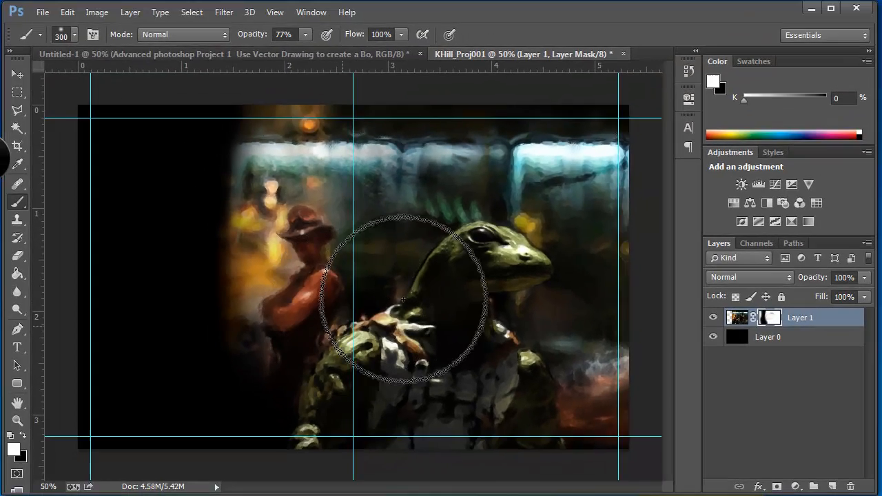
pyautogui.moveTo(402, 299)
pyautogui.mouseDown()
pyautogui.moveTo(370, 324)
pyautogui.moveTo(330, 323)
pyautogui.moveTo(341, 255)
pyautogui.moveTo(386, 264)
pyautogui.moveTo(504, 242)
pyautogui.moveTo(434, 239)
pyautogui.moveTo(428, 331)
pyautogui.mouseUp()
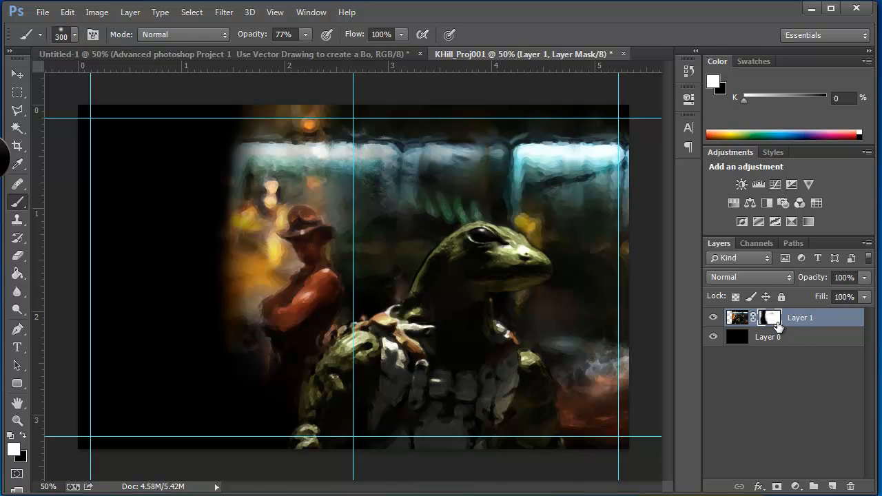
pyautogui.moveTo(640, 285)
pyautogui.mouseDown()
pyautogui.moveTo(437, 285)
pyautogui.moveTo(390, 295)
pyautogui.moveTo(432, 306)
pyautogui.mouseUp()
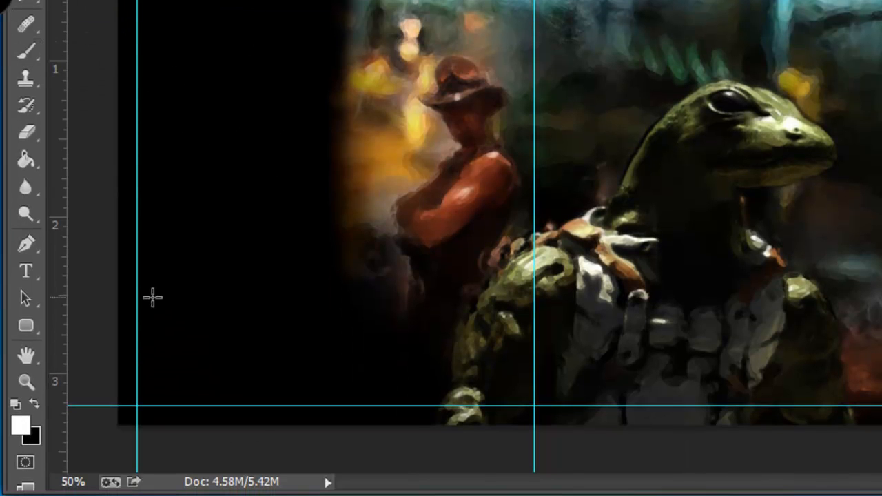
# Step: Marquee a box in the back cover's lower-left corner inside the guides and fill it with white on a new layer named barcode
pyautogui.moveTo(150, 301); pyautogui.dragTo(253, 395)
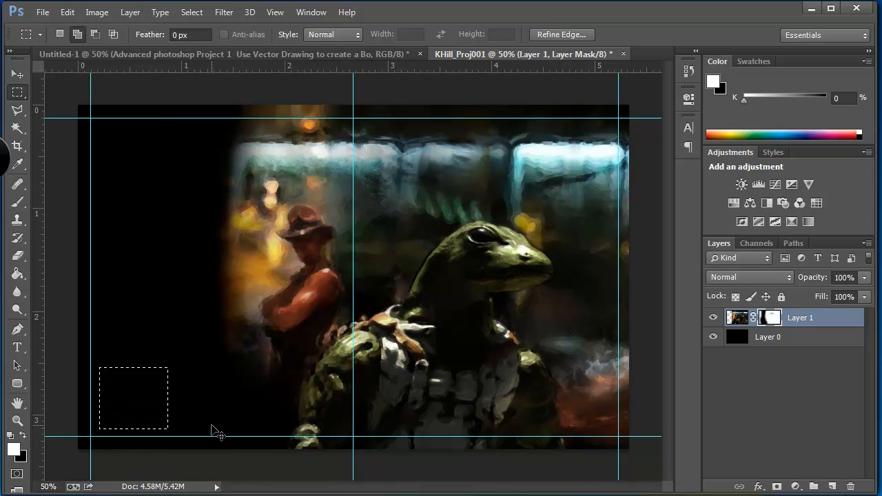
pyautogui.hotkey('ctrl', 'shift', 'n')
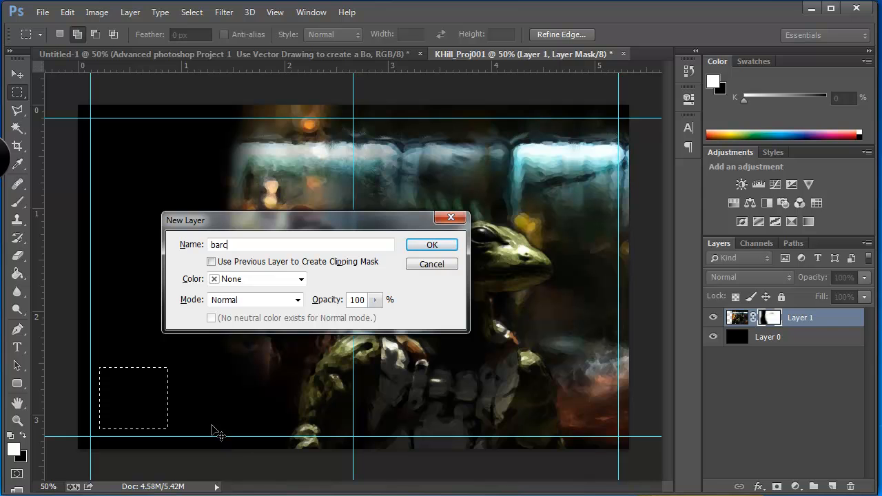
pyautogui.press('Return')
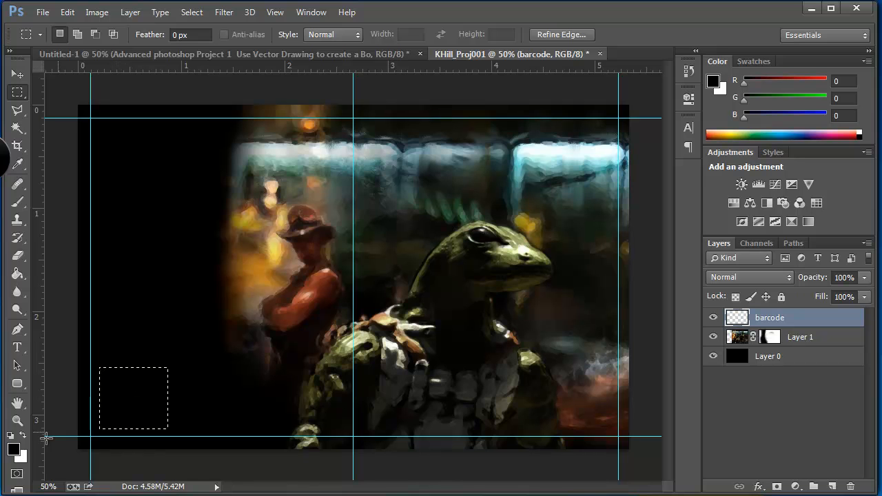
pyautogui.click(18, 273)
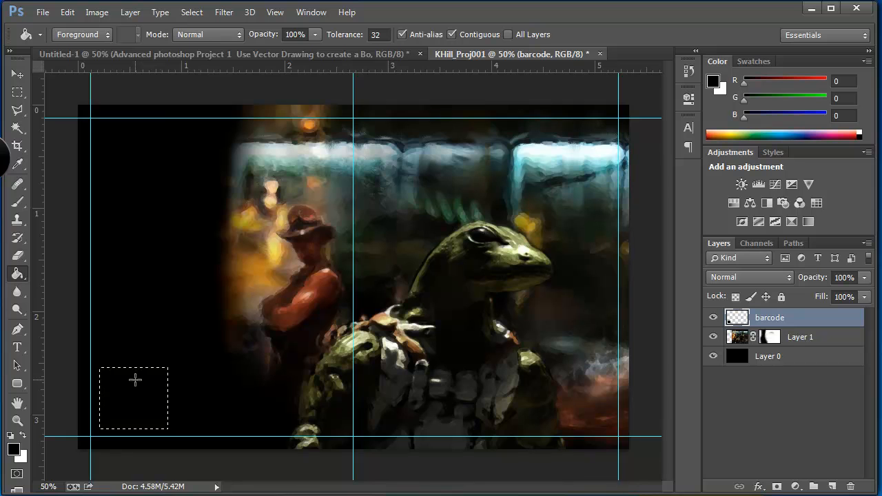
pyautogui.press('x')
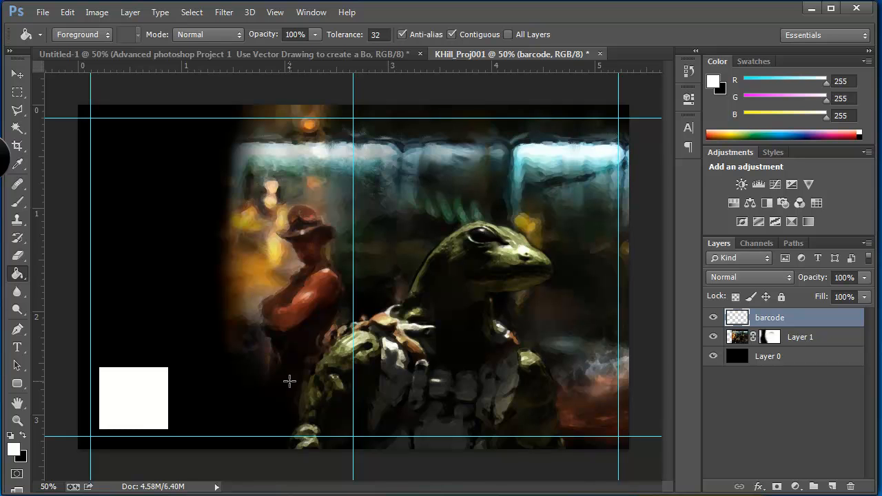
# Step: Marquee a rectangle about 0.58 by 0.51 in inside the white barcode box, leaving an even margin around it
pyautogui.click(20, 423)
pyautogui.moveTo(118, 404); pyautogui.dragTo(268, 270)
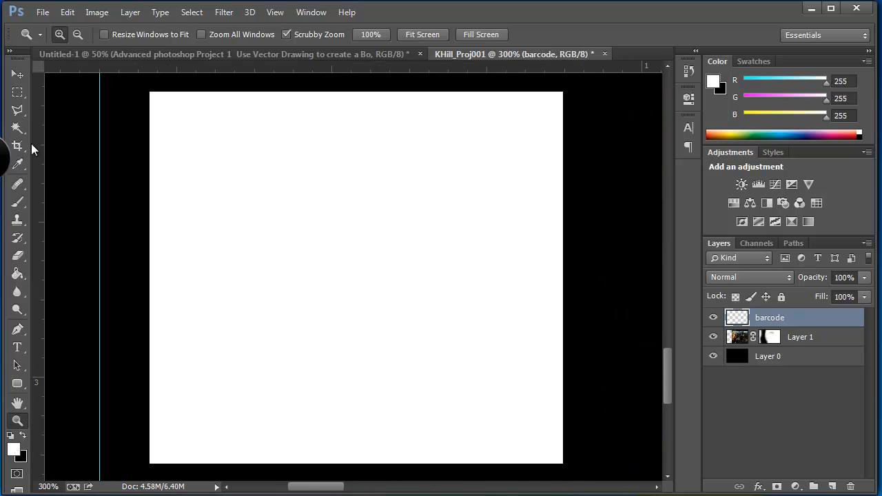
pyautogui.click(18, 92)
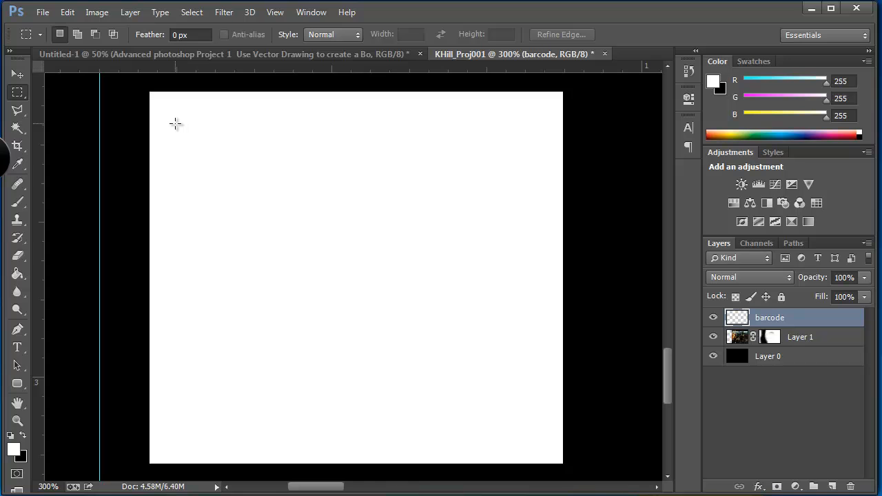
pyautogui.moveTo(175, 125); pyautogui.dragTo(536, 440)
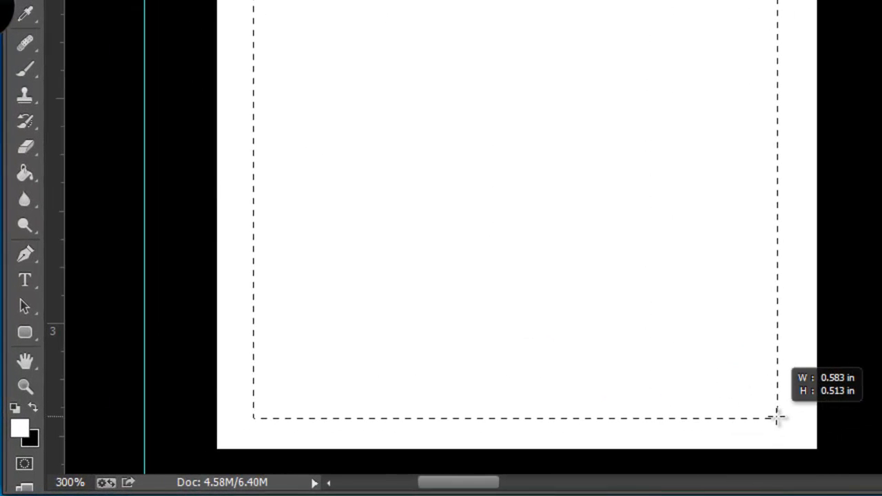
pyautogui.moveTo(777, 416); pyautogui.dragTo(772, 415)
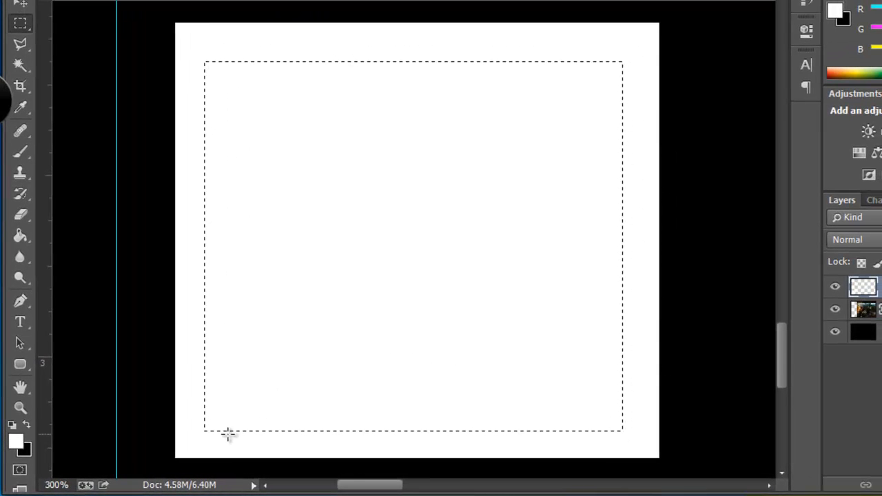
# Step: Subtract narrow full-height strips from the rectangular selection, leaving vertical barcode bars of varying widths and spacing
pyautogui.moveTo(252, 266); pyautogui.dragTo(260, 26)
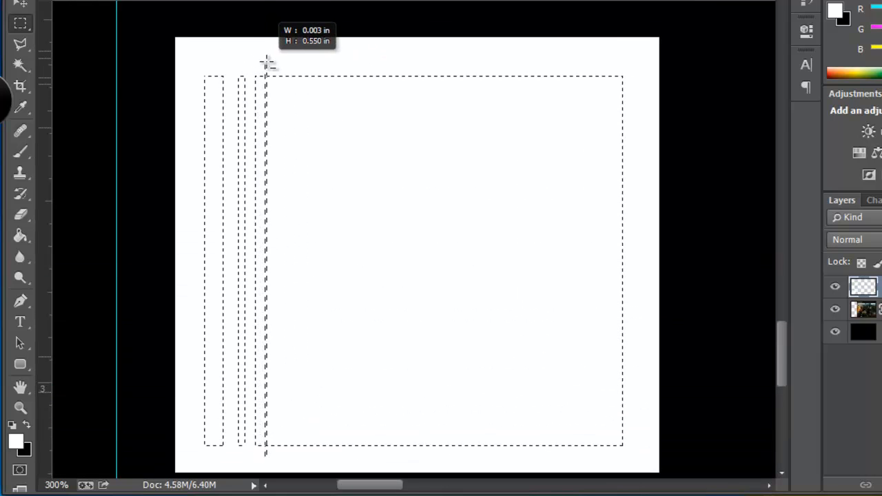
pyautogui.moveTo(293, 73); pyautogui.dragTo(379, 7)
pyautogui.scroll(1, 357, 405)
pyautogui.scroll(-2, 357, 405)
pyautogui.moveTo(363, 280); pyautogui.dragTo(352, 286)
pyautogui.scroll(-2, 352, 286)
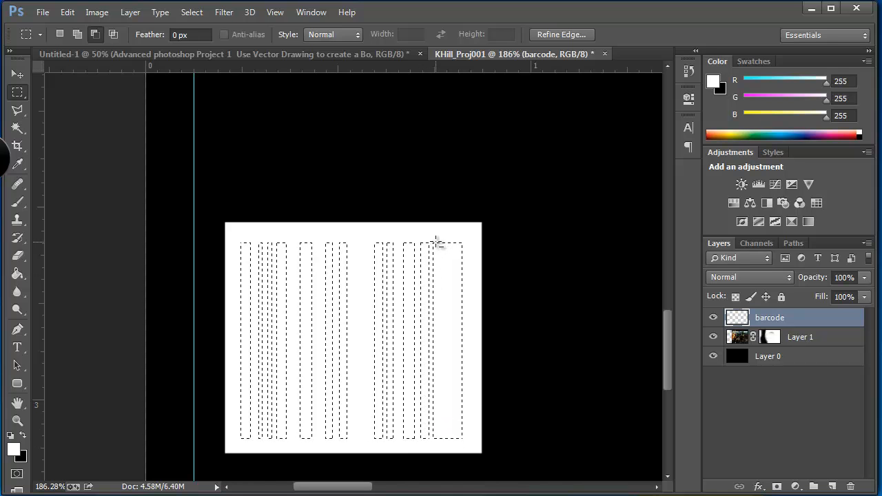
pyautogui.moveTo(443, 237); pyautogui.dragTo(449, 441)
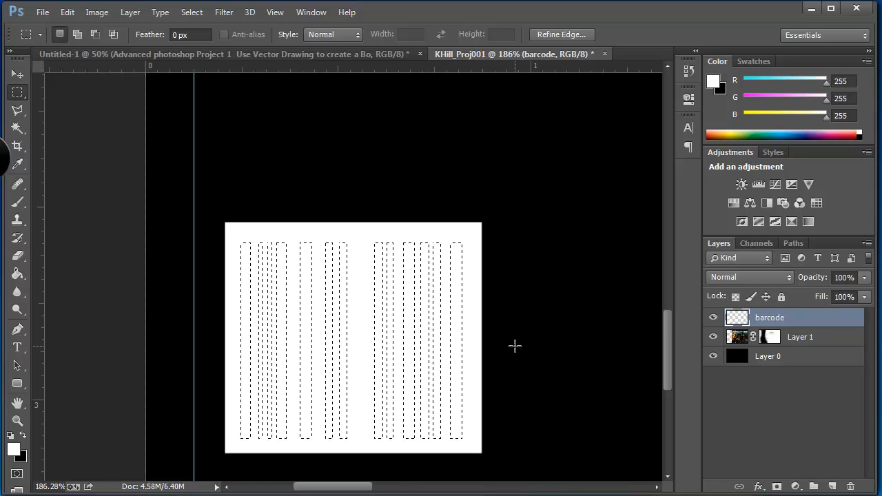
# Step: Paint the selected bars black with the Brush on the barcode layer and deselect
pyautogui.press('b')
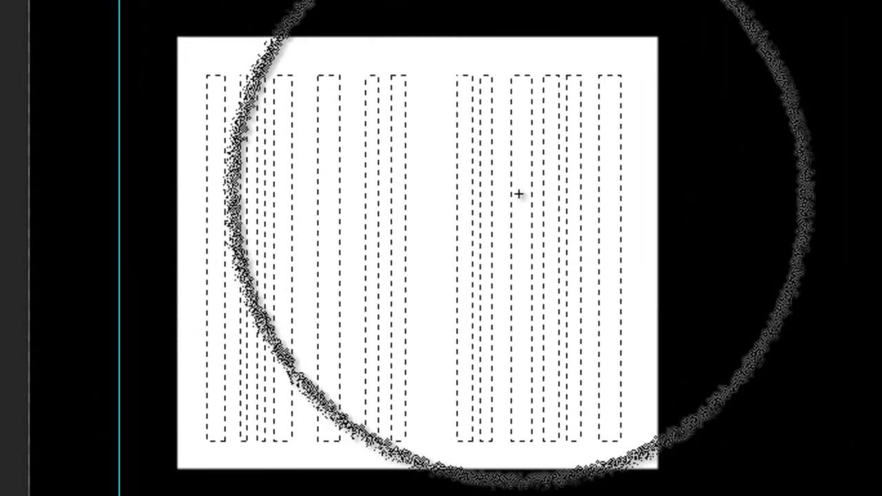
pyautogui.moveTo(409, 173)
pyautogui.mouseDown()
pyautogui.moveTo(360, 150)
pyautogui.moveTo(174, 113)
pyautogui.moveTo(365, 118)
pyautogui.moveTo(98, 197)
pyautogui.moveTo(476, 296)
pyautogui.moveTo(463, 372)
pyautogui.moveTo(331, 363)
pyautogui.moveTo(78, 368)
pyautogui.moveTo(388, 368)
pyautogui.moveTo(427, 330)
pyautogui.moveTo(364, 98)
pyautogui.moveTo(622, 236)
pyautogui.moveTo(319, 227)
pyautogui.moveTo(168, 281)
pyautogui.mouseUp()
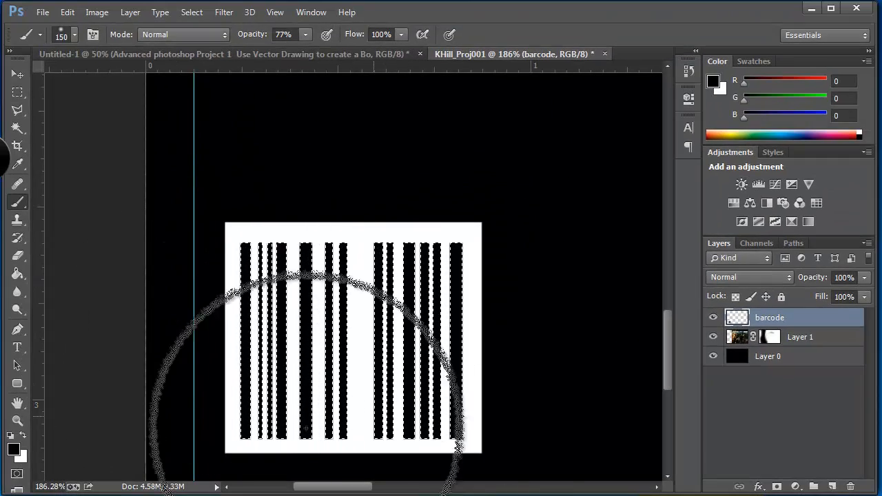
pyautogui.hotkey('ctrl', 'd')
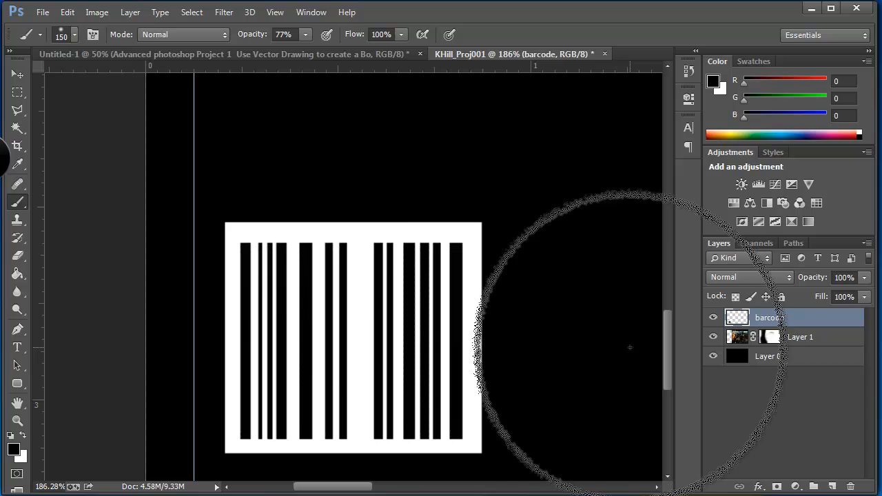
# Step: Marquee a strip across the tops of the middle bars, paint it white to shorten those bars, and deselect
pyautogui.click(18, 92)
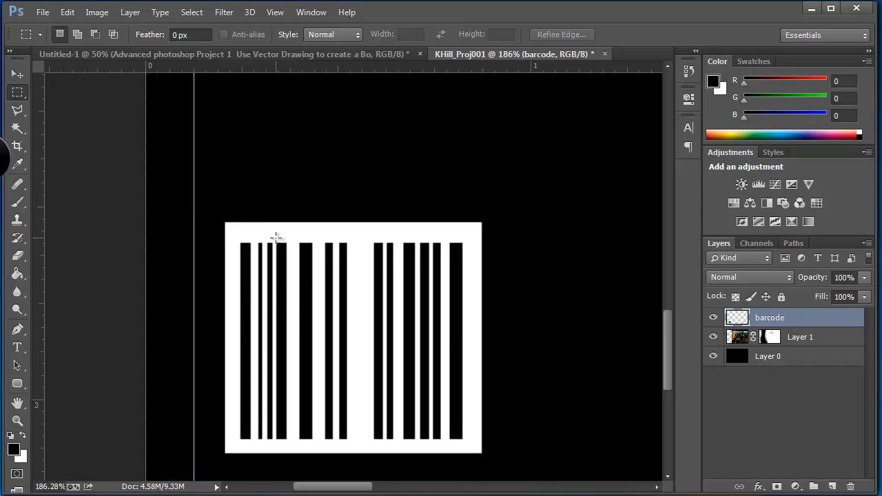
pyautogui.moveTo(274, 238)
pyautogui.mouseDown()
pyautogui.moveTo(355, 256)
pyautogui.moveTo(431, 258)
pyautogui.mouseUp()
pyautogui.press('b')
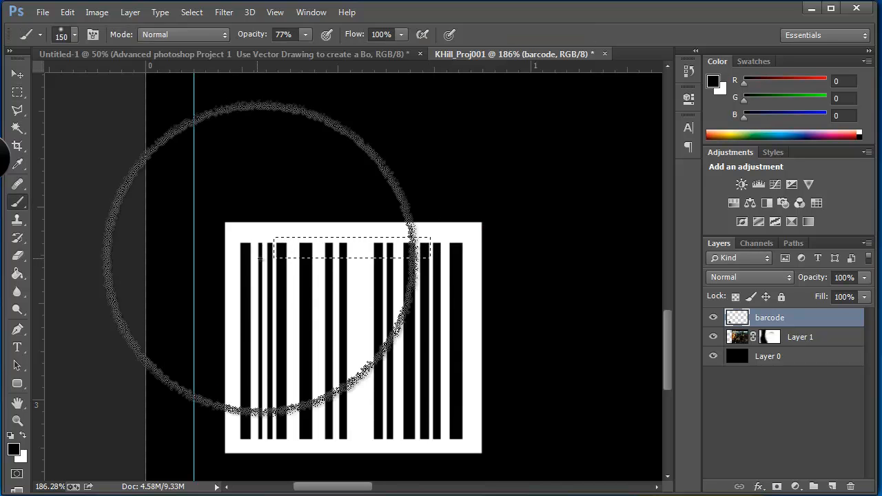
pyautogui.moveTo(363, 260)
pyautogui.mouseDown()
pyautogui.moveTo(376, 256)
pyautogui.moveTo(300, 240)
pyautogui.moveTo(266, 245)
pyautogui.moveTo(346, 250)
pyautogui.moveTo(220, 249)
pyautogui.moveTo(356, 268)
pyautogui.moveTo(427, 260)
pyautogui.moveTo(383, 240)
pyautogui.moveTo(233, 241)
pyautogui.mouseUp()
pyautogui.press('x')
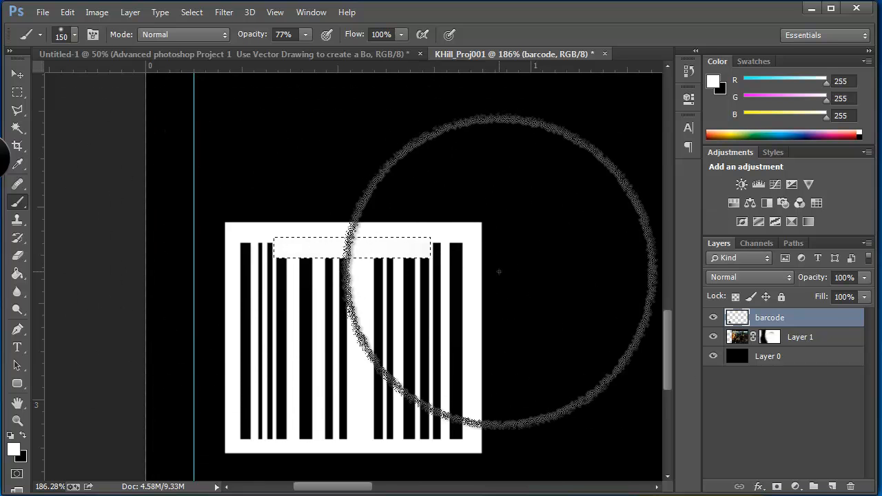
pyautogui.hotkey('ctrl', 'd')
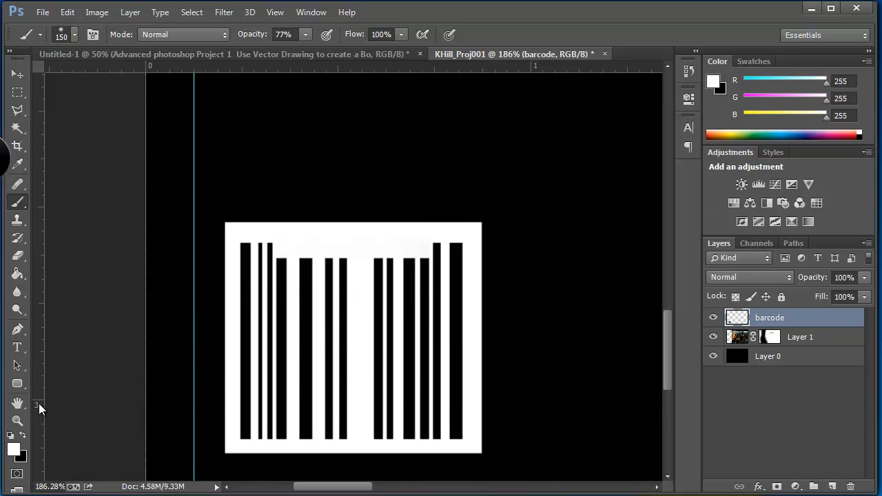
# Step: Add the text "30573-327" over the white gap above the shortened barcode bars
pyautogui.click(18, 347)
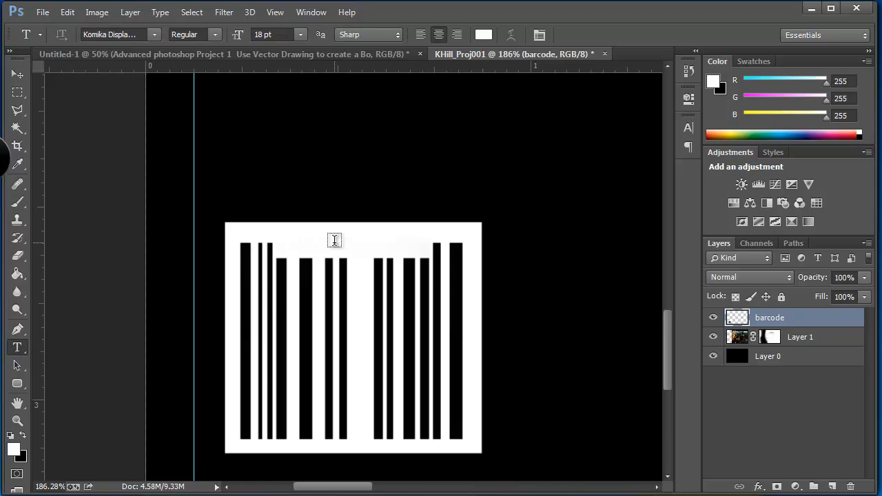
pyautogui.click(295, 242)
pyautogui.write('30573-327')
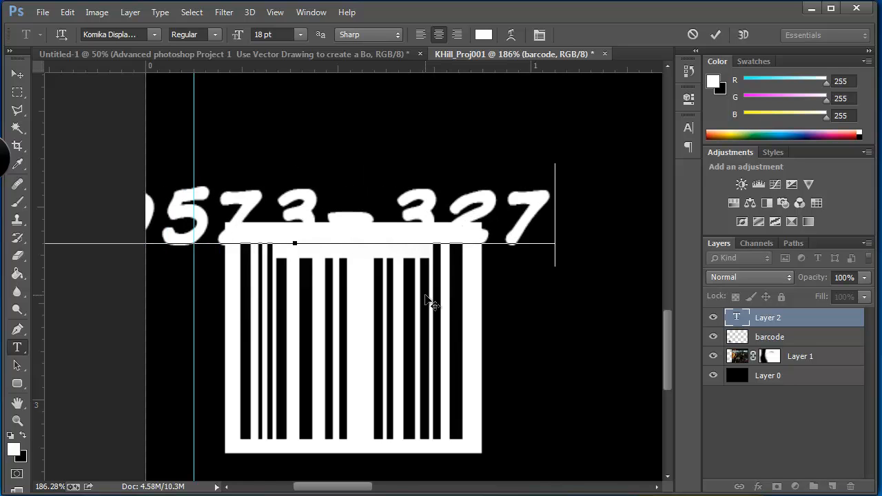
# Step: Reduce the barcode number's font size to 6 pt, trying 10 pt and 8 pt first
pyautogui.doubleClick(737, 321)
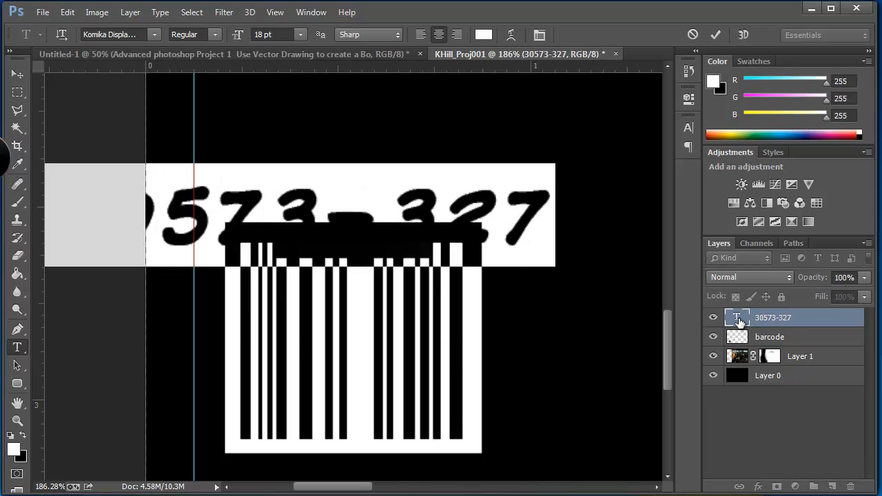
pyautogui.click(298, 33)
pyautogui.click(280, 119)
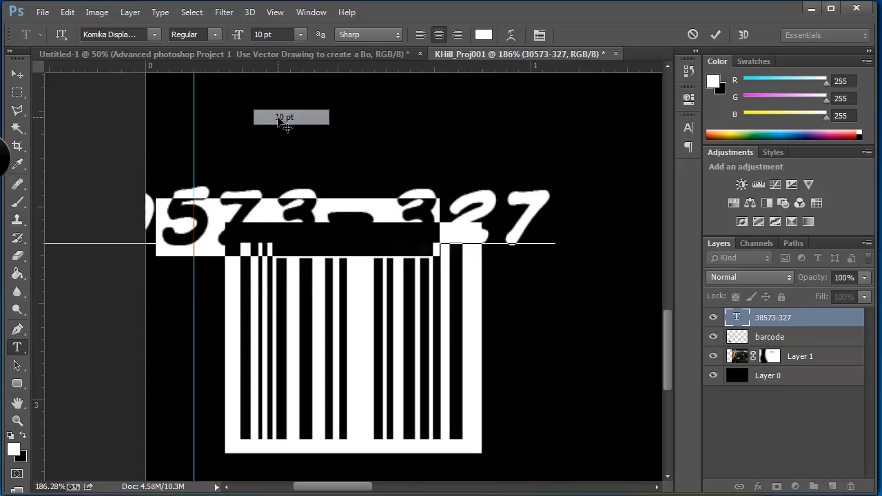
pyautogui.click(299, 35)
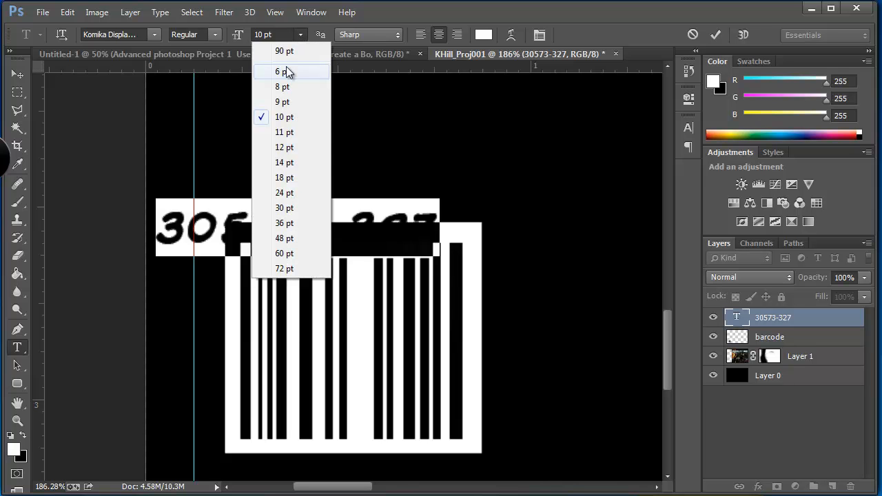
pyautogui.click(282, 87)
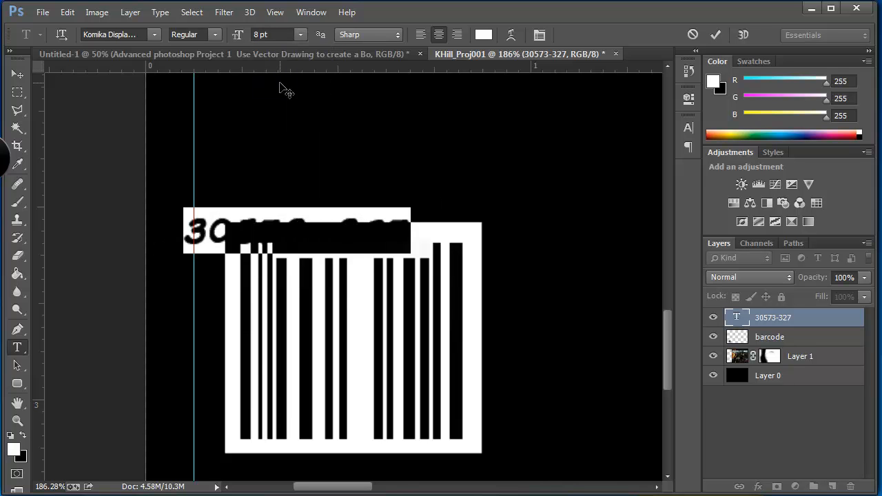
pyautogui.click(299, 38)
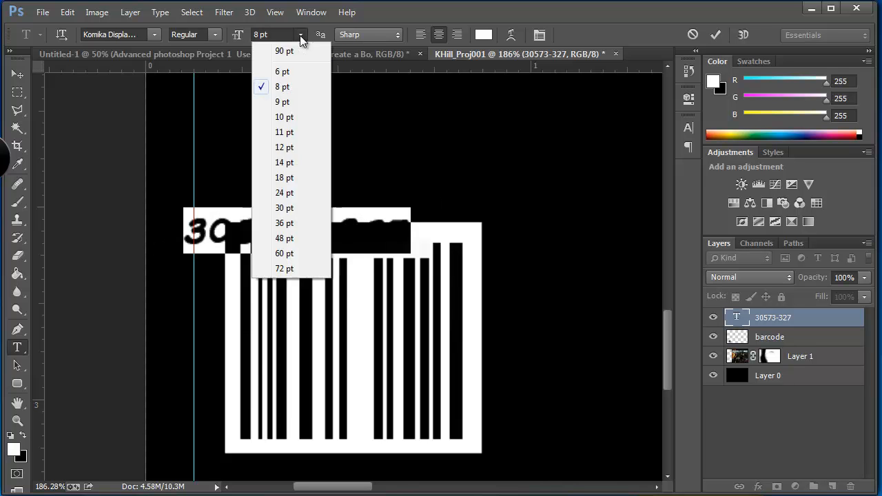
pyautogui.click(285, 71)
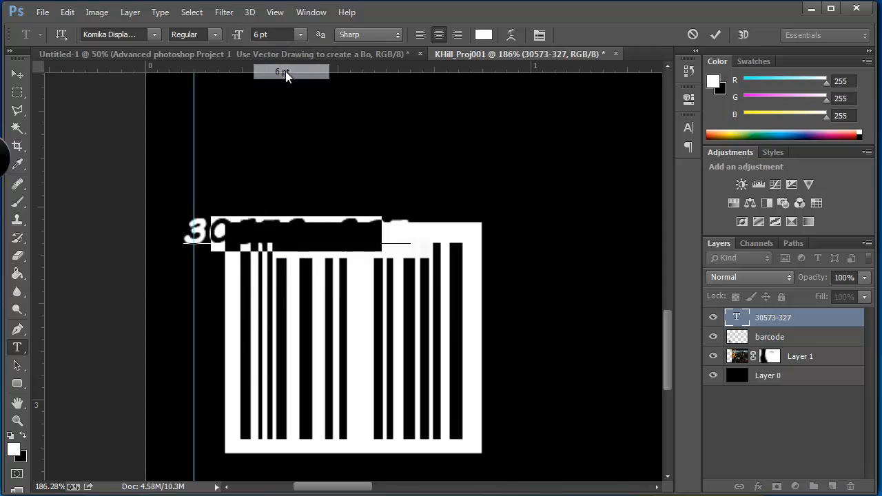
# Step: Move the number into the gap above the shortened bars and set its text color to black, 000000
pyautogui.click(20, 78)
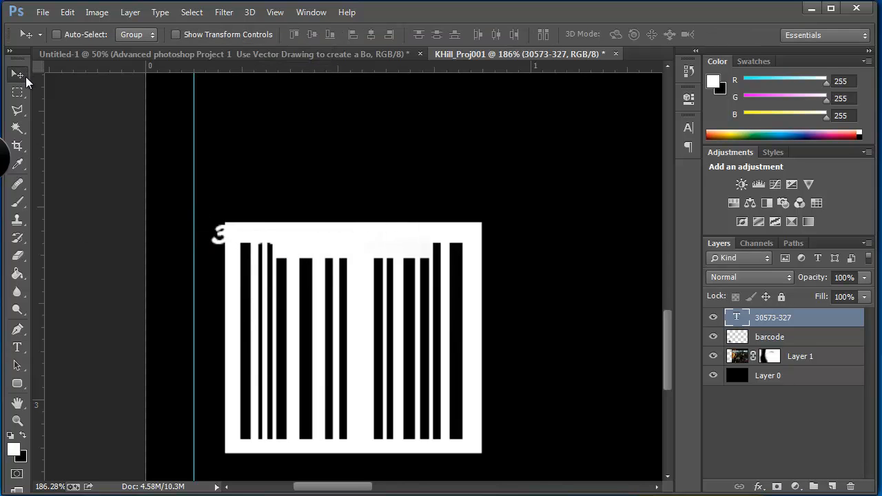
pyautogui.moveTo(289, 244); pyautogui.dragTo(340, 251)
pyautogui.doubleClick(735, 317)
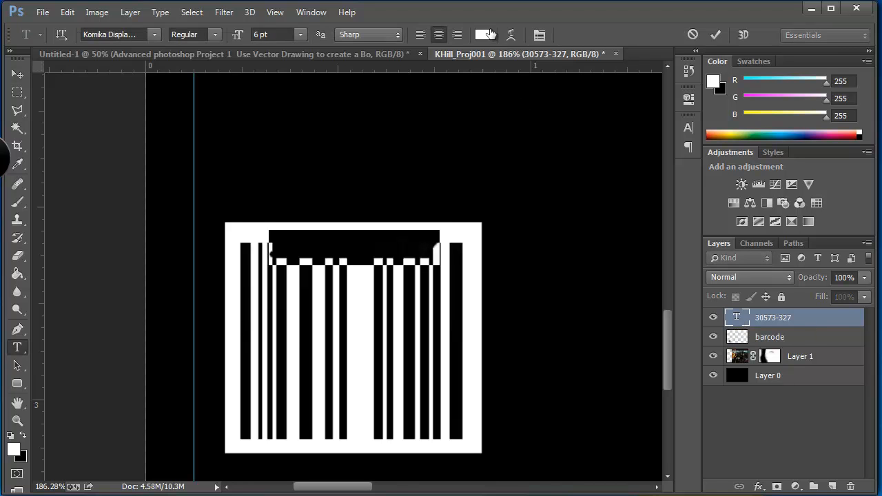
pyautogui.click(483, 36)
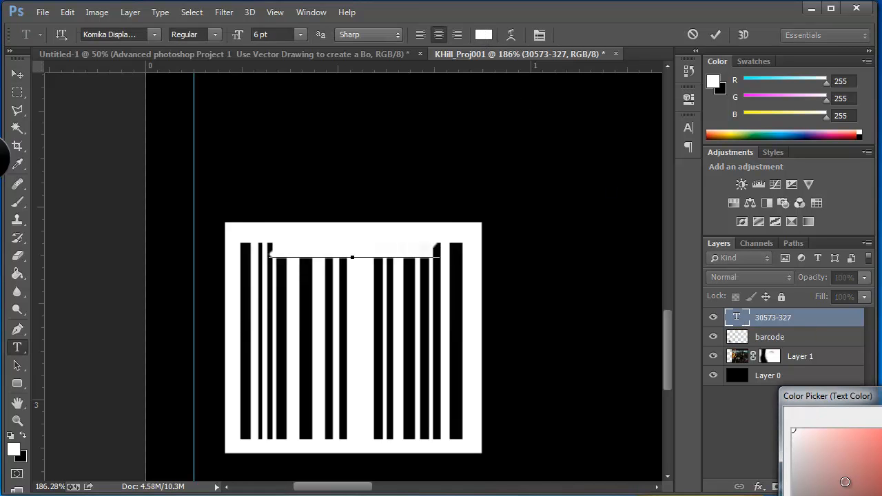
pyautogui.moveTo(830, 396); pyautogui.dragTo(416, 147)
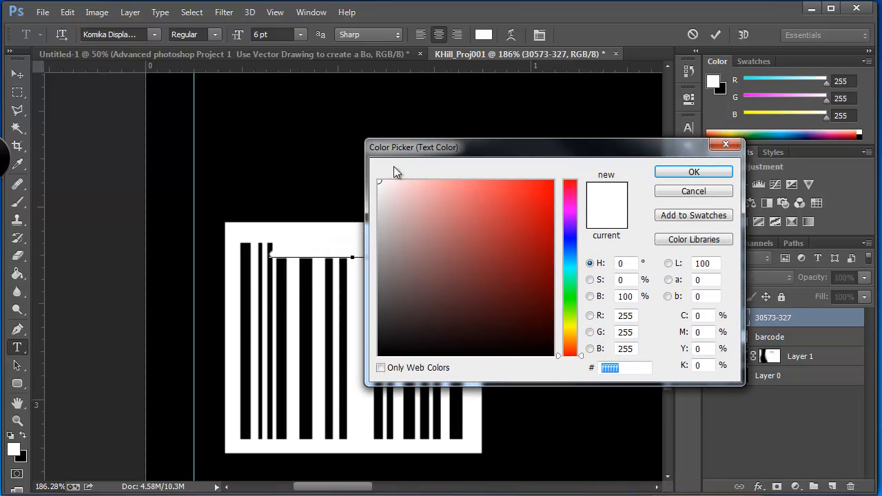
pyautogui.write('000000')
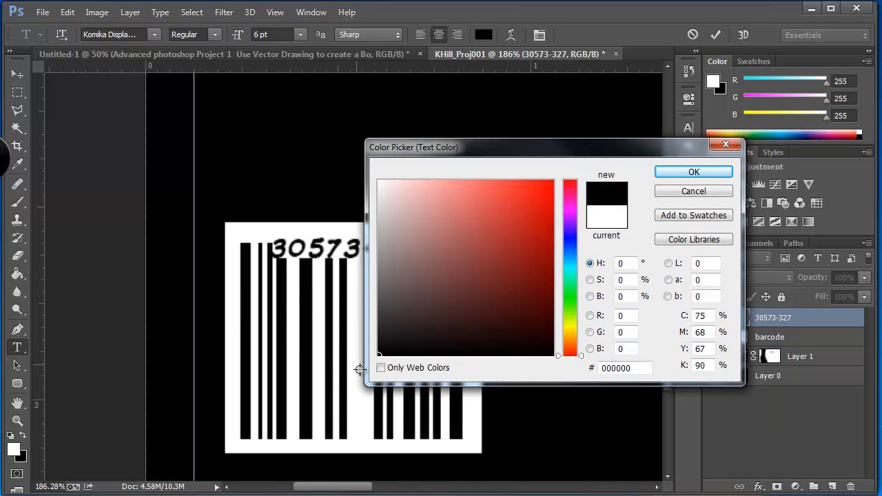
pyautogui.click(674, 175)
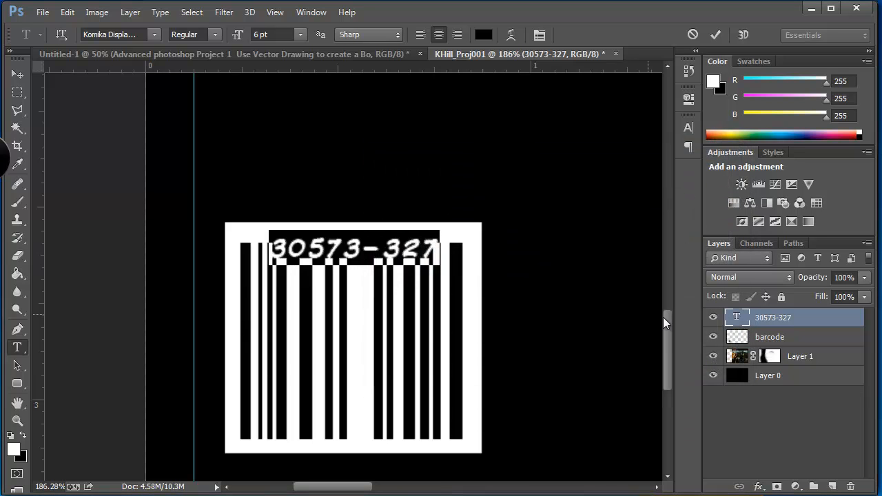
# Step: Change the barcode number's font to Letter Gothic Std
pyautogui.doubleClick(738, 318)
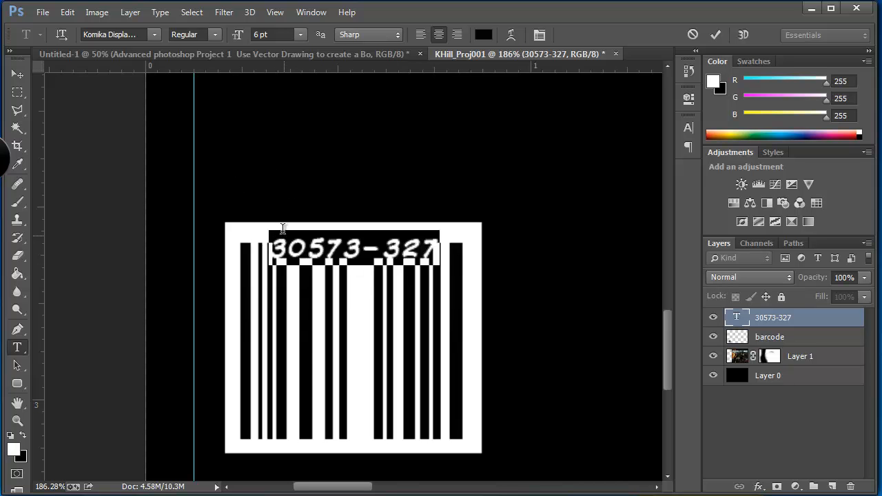
pyautogui.click(154, 36)
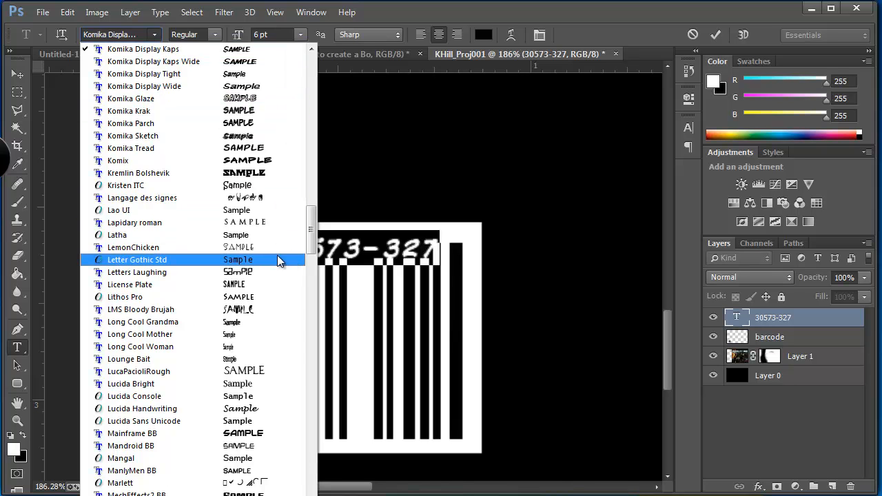
pyautogui.click(227, 266)
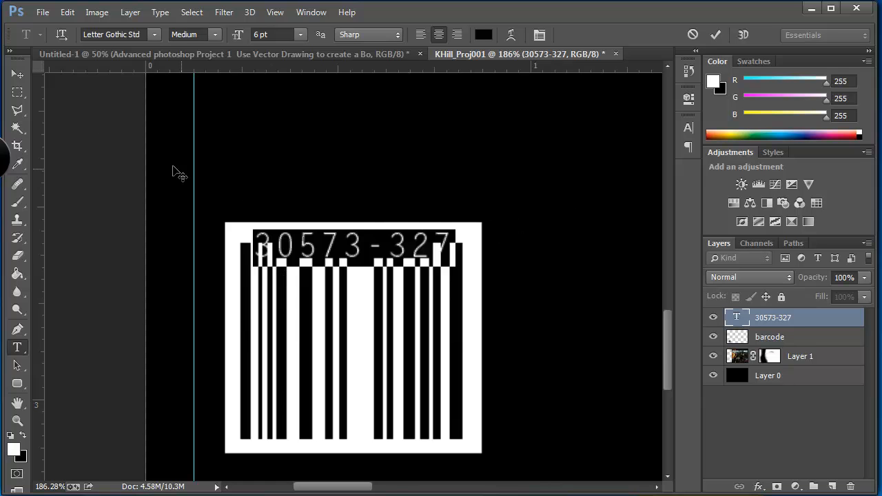
# Step: Scale the barcode number proportionally to about 64% and center it in the gap between the outer tall bars
pyautogui.click(19, 74)
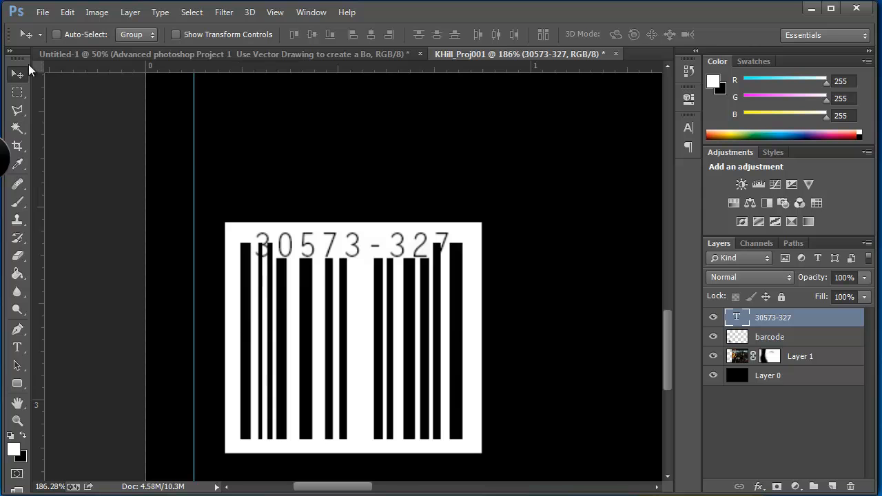
pyautogui.hotkey('ctrl', 't')
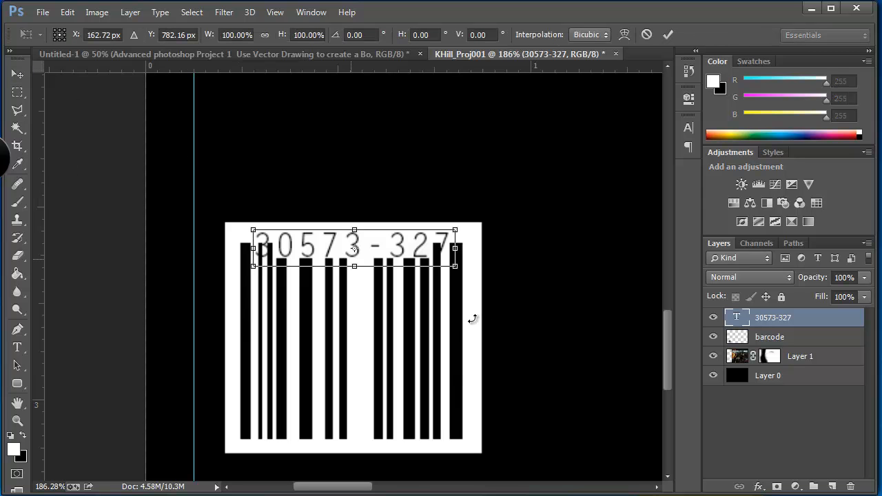
pyautogui.moveTo(456, 267); pyautogui.dragTo(378, 246)
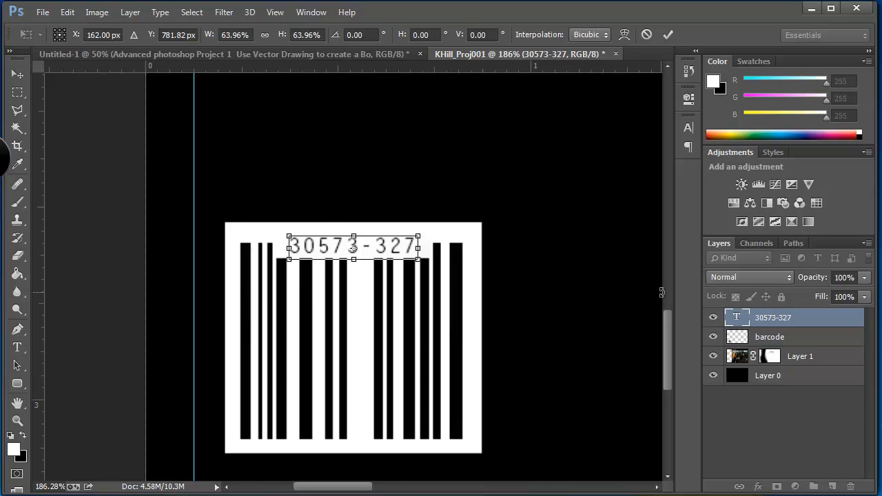
pyautogui.press('Return')
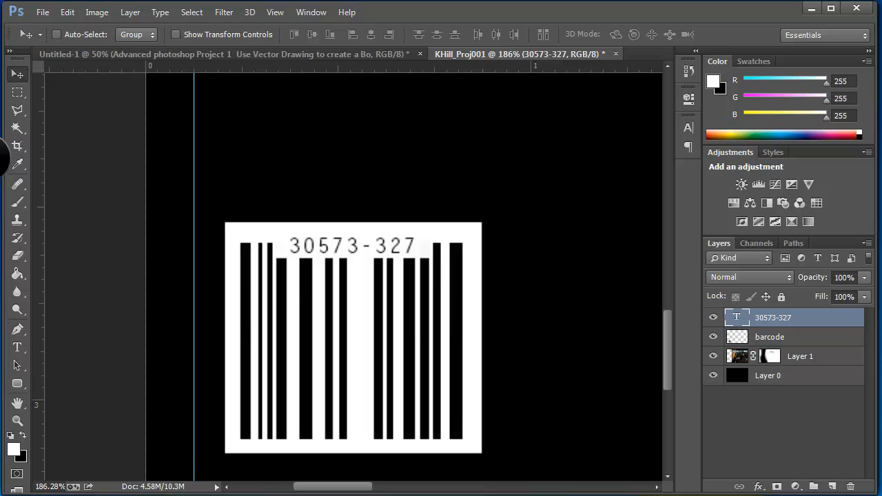
# Step: View the whole cover at 50%, and review the project requirements on the course page in the browser
pyautogui.click(19, 421)
pyautogui.rightClick(302, 374)
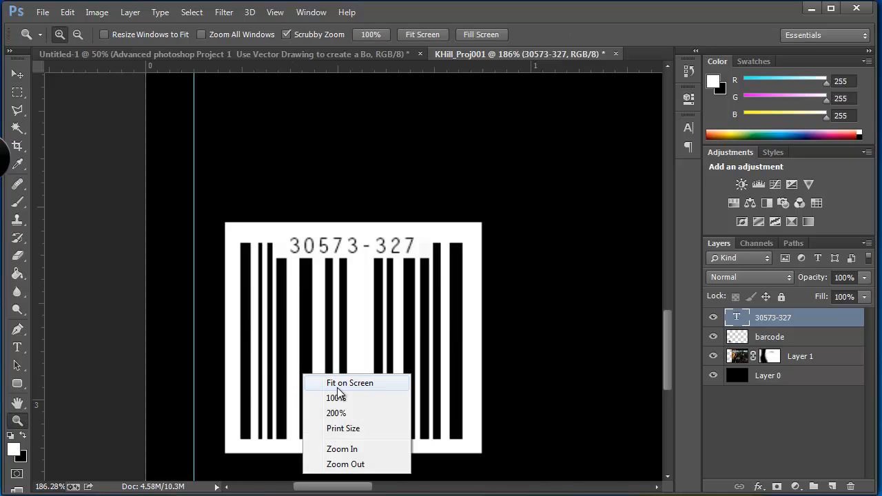
pyautogui.click(346, 383)
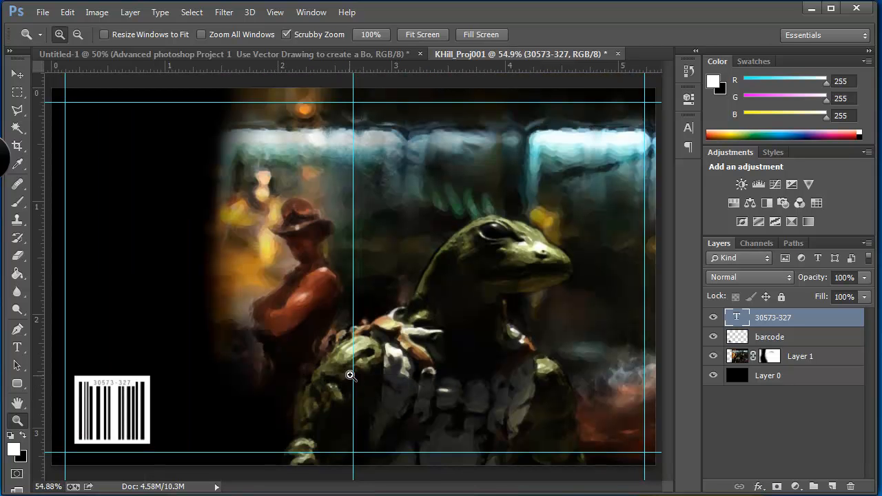
pyautogui.keyDown('alt'); pyautogui.click(393, 309); pyautogui.keyUp('alt')
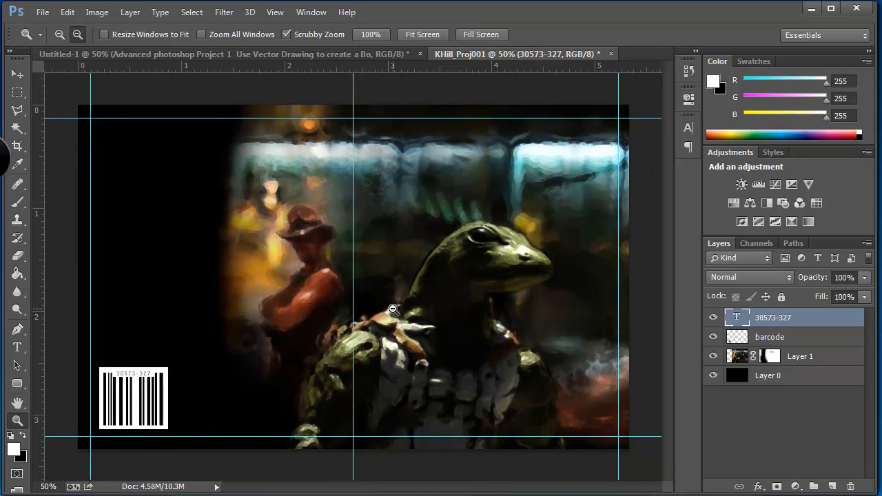
pyautogui.hotkey('alt', 'Tab')
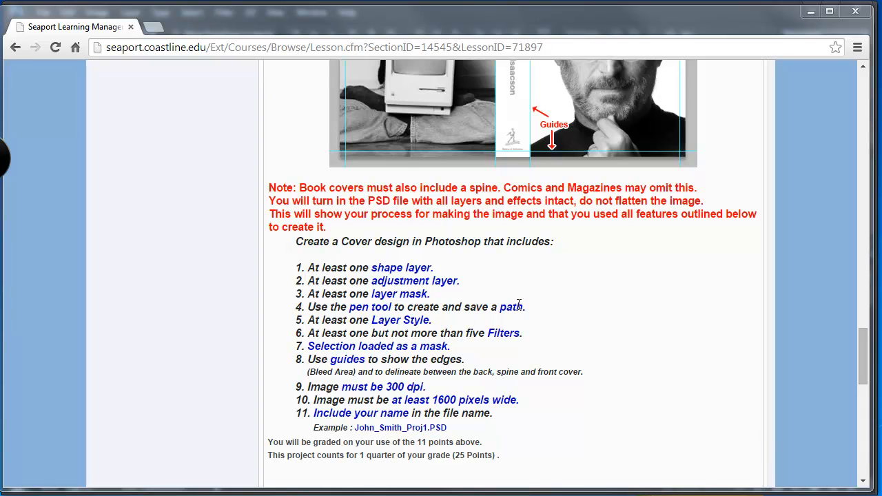
pyautogui.click(811, 12)
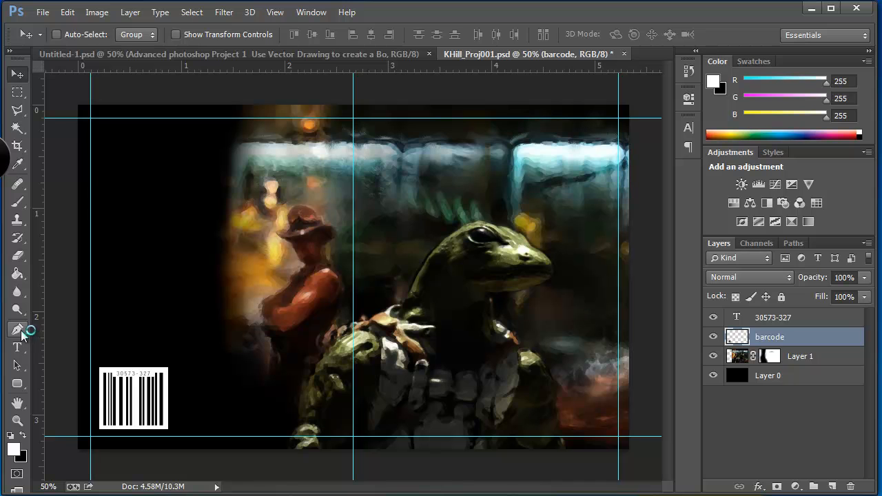
# Step: Draw an open, upward-arching path above the lizard's head with the Pen tool, using two anchor points
pyautogui.click(23, 332)
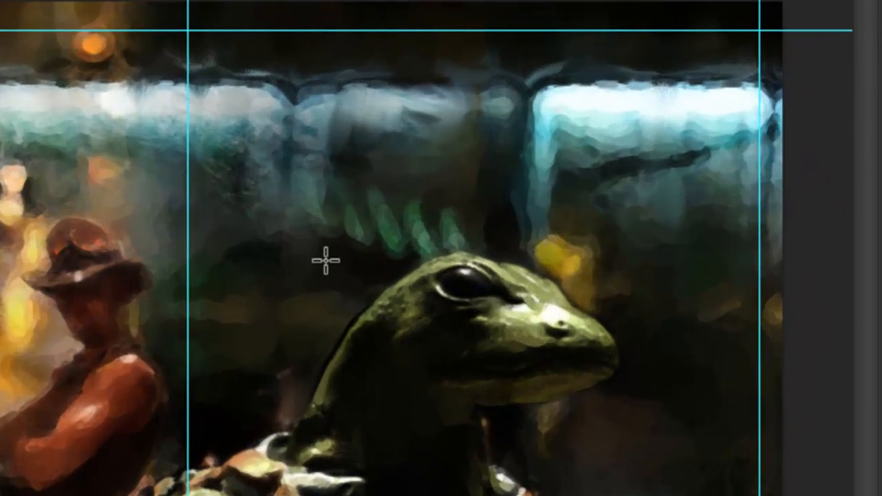
pyautogui.click(278, 213)
pyautogui.moveTo(674, 216); pyautogui.dragTo(881, 364)
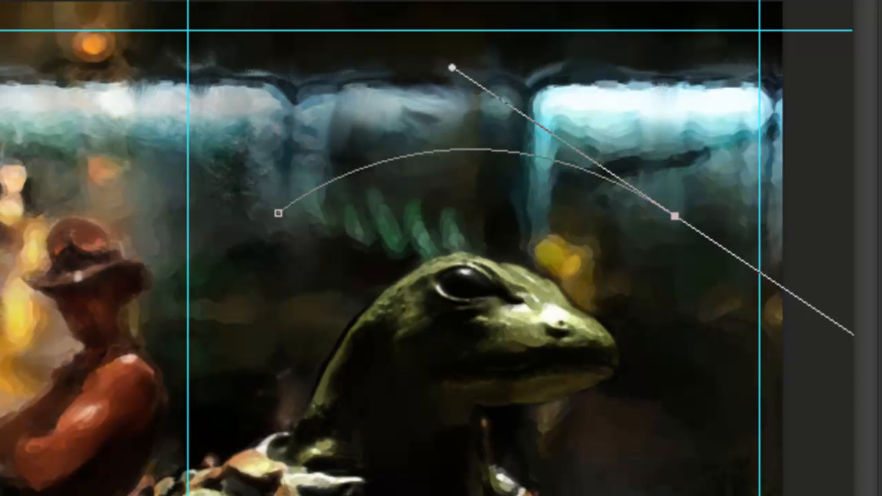
pyautogui.moveTo(881, 365)
pyautogui.mouseDown()
pyautogui.moveTo(881, 383)
pyautogui.moveTo(881, 371)
pyautogui.mouseUp()
pyautogui.moveTo(443, 59); pyautogui.dragTo(467, 73)
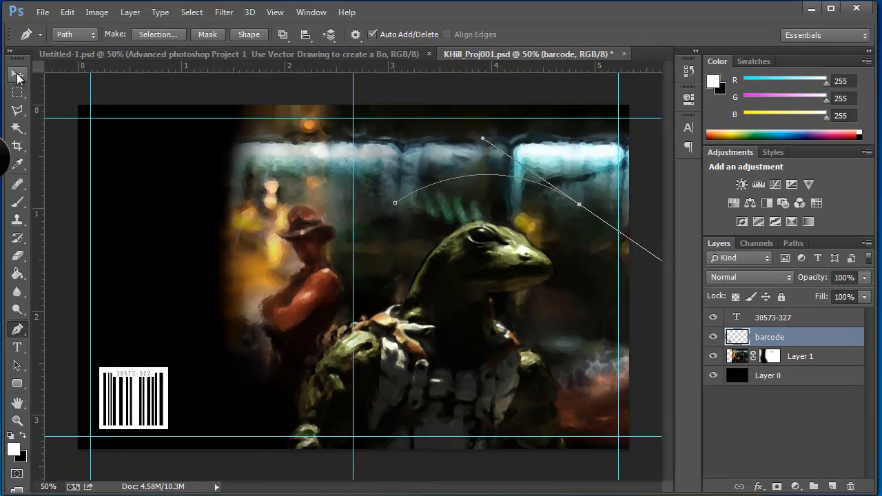
pyautogui.click(18, 74)
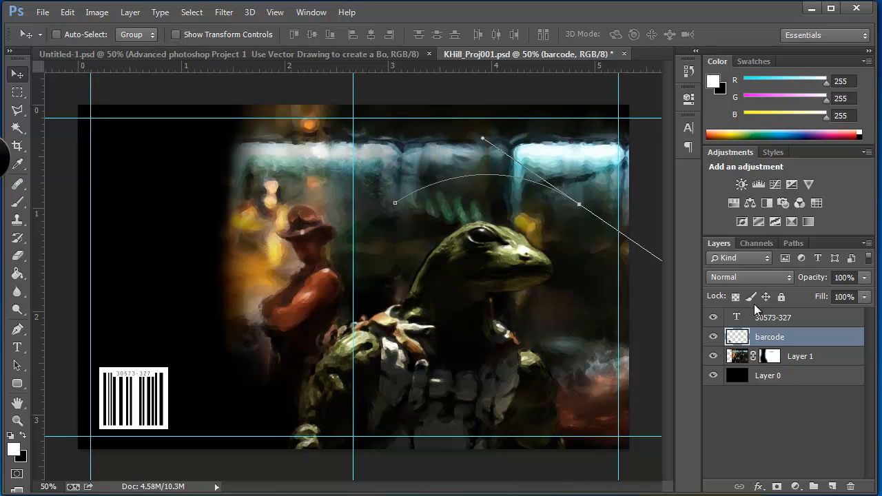
# Step: Display the document's paths and examine the work path entry for the arc
pyautogui.click(792, 243)
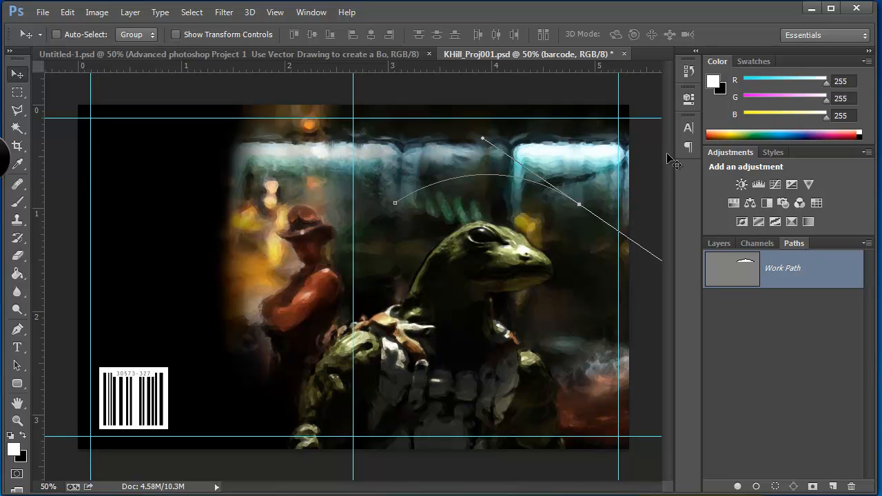
pyautogui.click(311, 12)
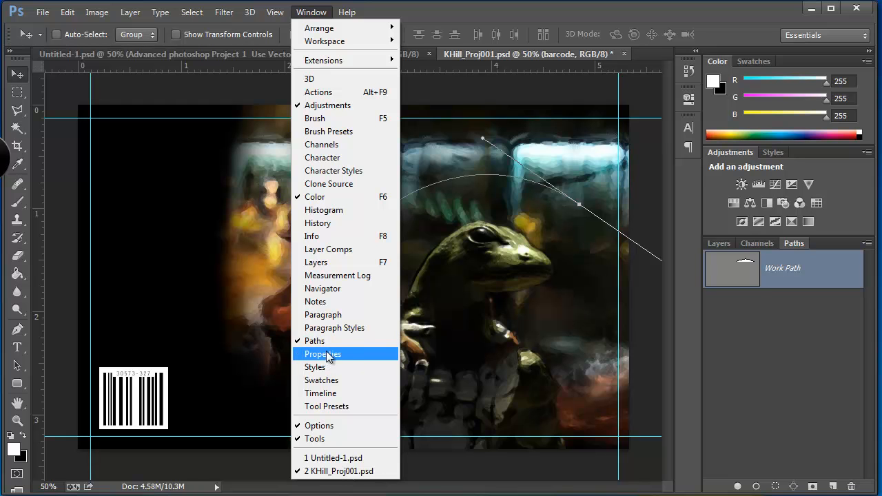
pyautogui.click(319, 315)
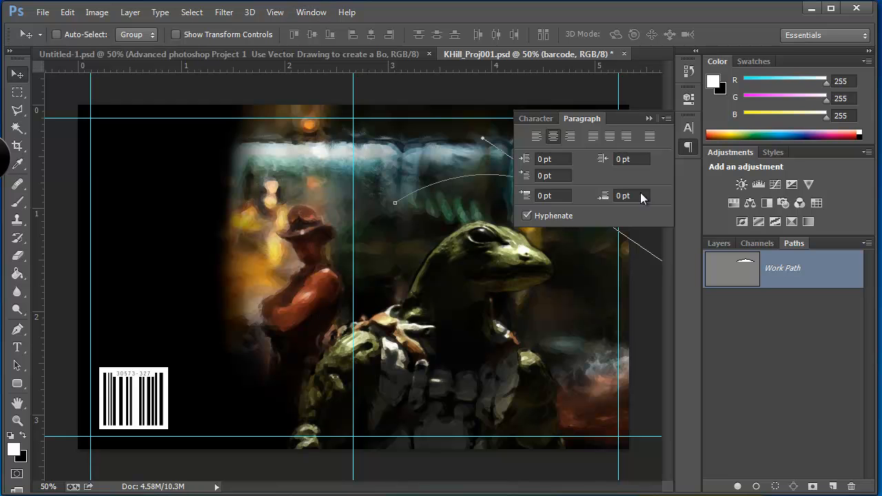
pyautogui.click(649, 119)
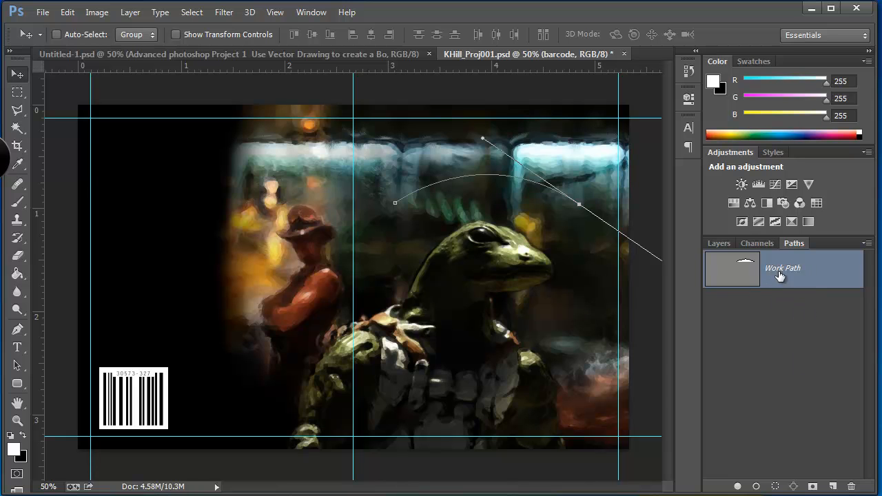
# Step: Add the text "Tales from the" along the curved path above the lizard's head
pyautogui.click(17, 349)
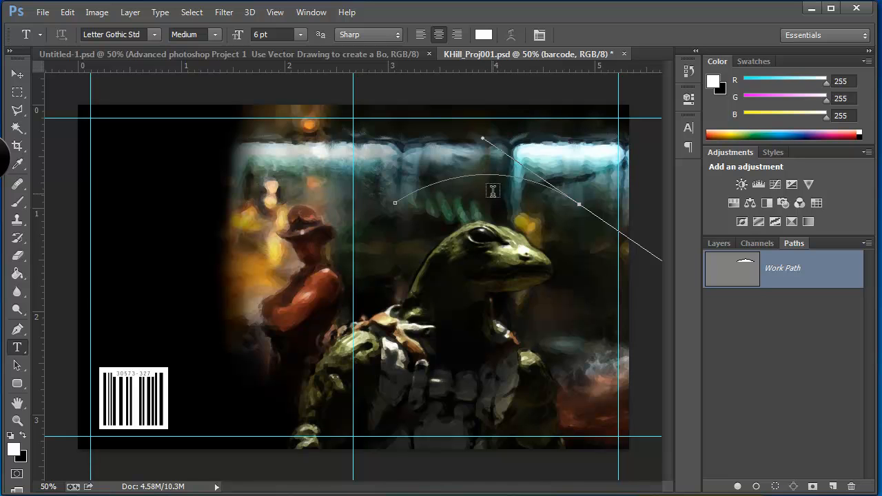
pyautogui.click(489, 173)
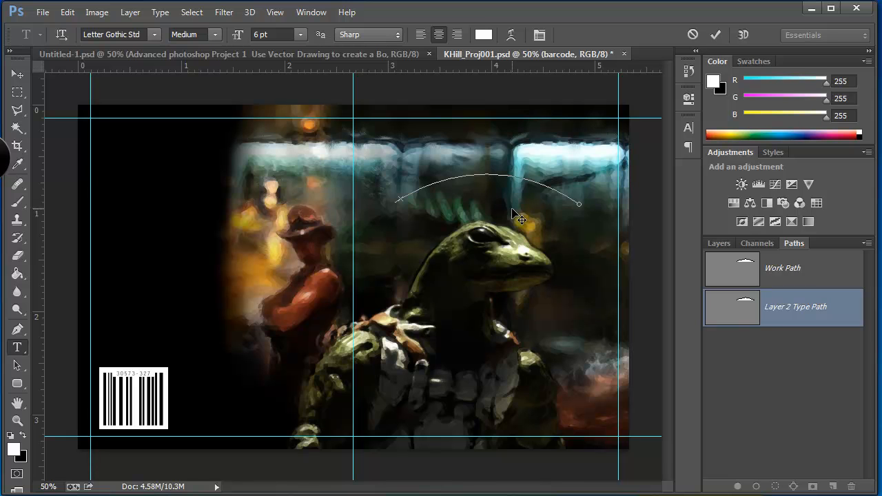
pyautogui.write('Tales from the')
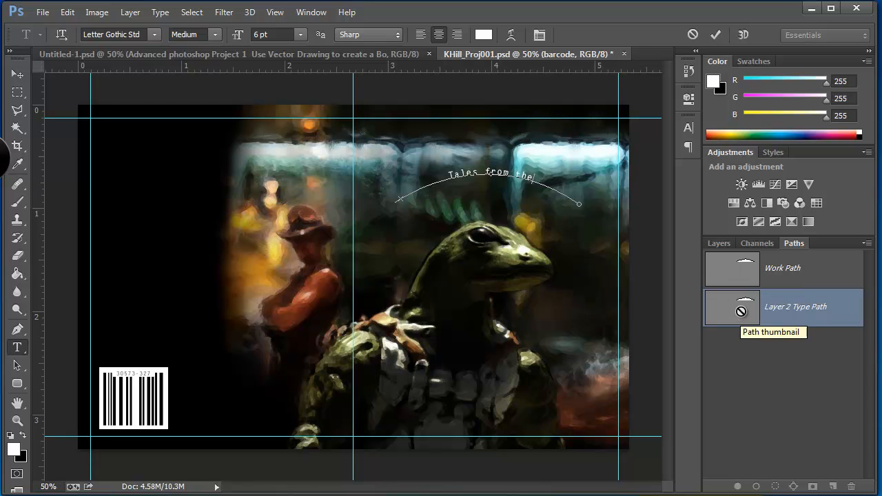
# Step: Select all of the curved title text and set its font size to 10 pt
pyautogui.click(718, 243)
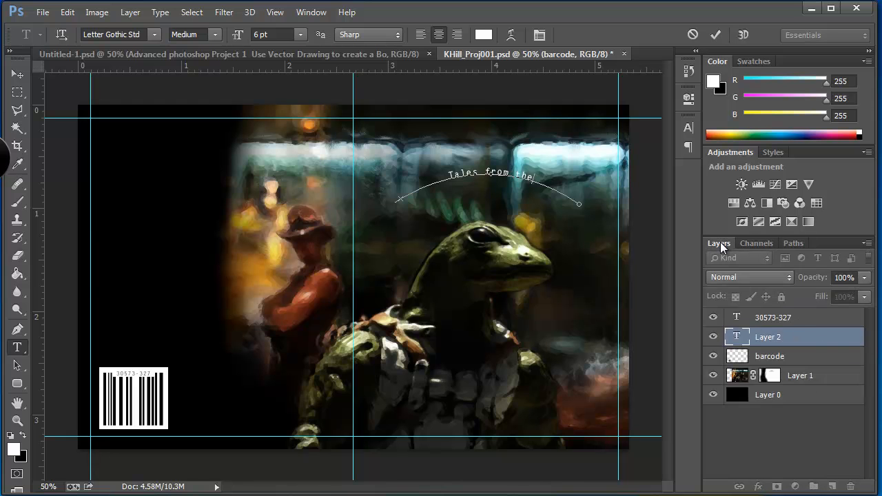
pyautogui.doubleClick(737, 337)
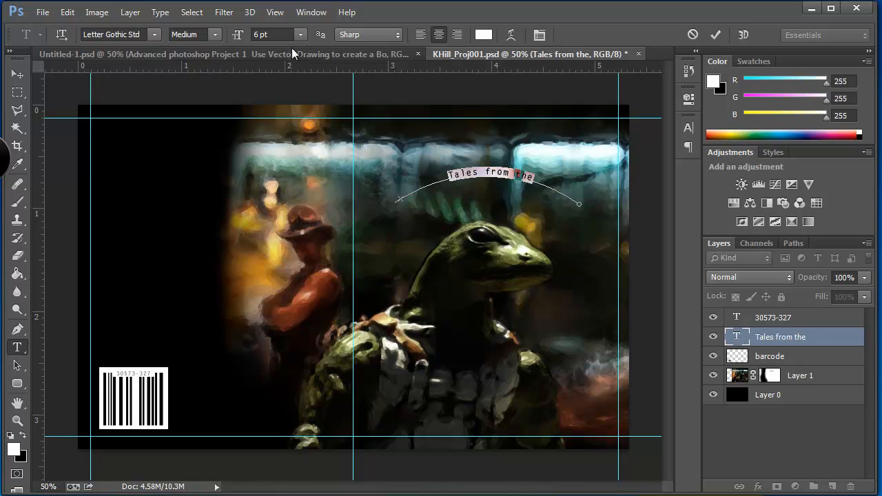
pyautogui.click(302, 33)
pyautogui.click(289, 118)
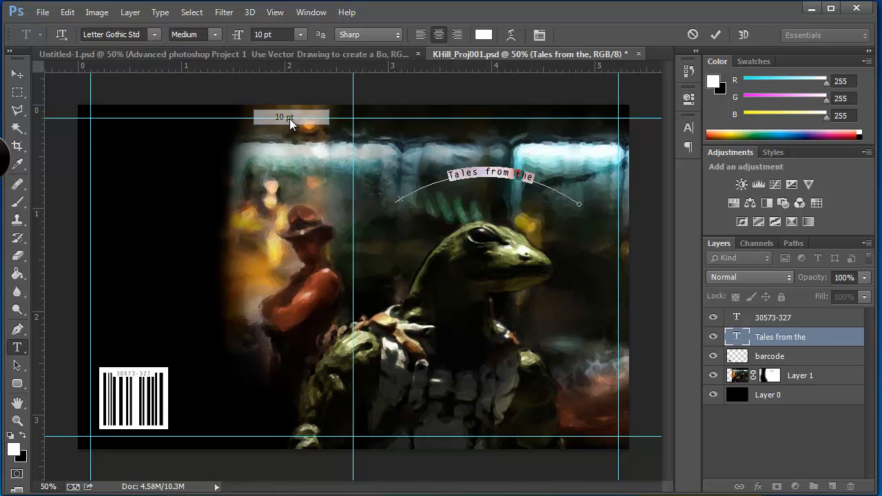
# Step: Change the curved title's font to Komika Display Kaps and move the text up toward the front cover's upper edge
pyautogui.click(153, 34)
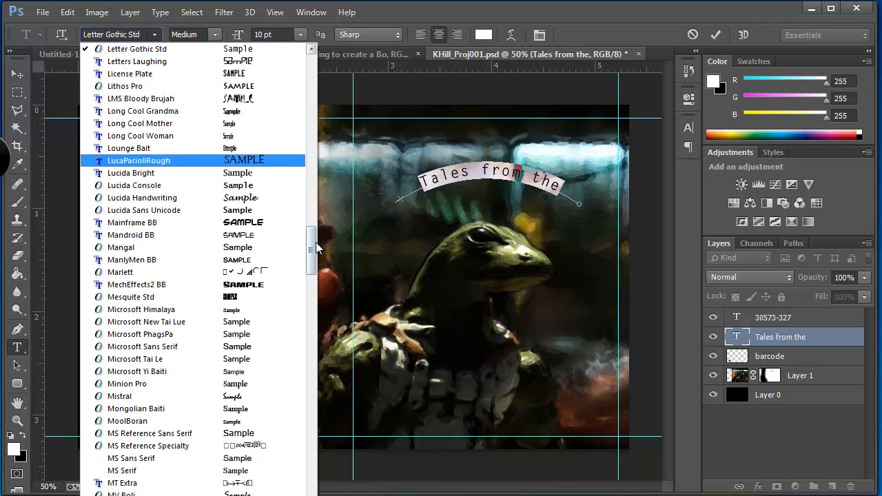
pyautogui.moveTo(312, 252); pyautogui.dragTo(305, 220)
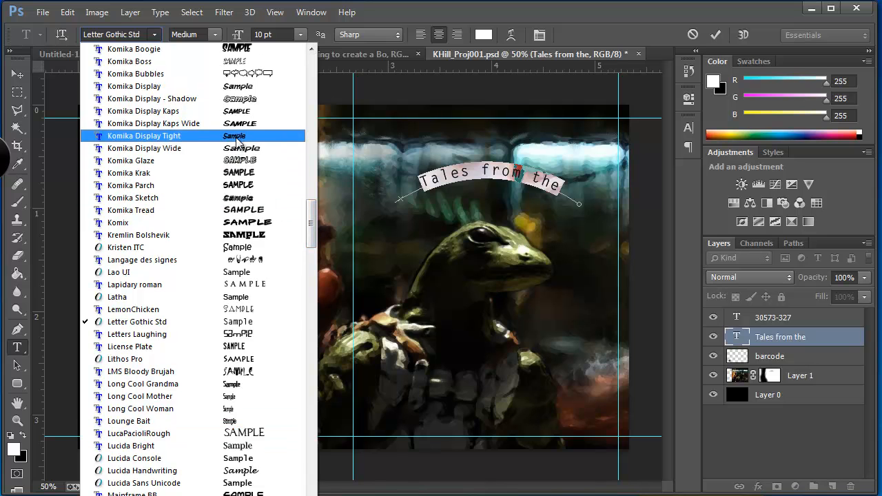
pyautogui.click(238, 112)
pyautogui.press('v')
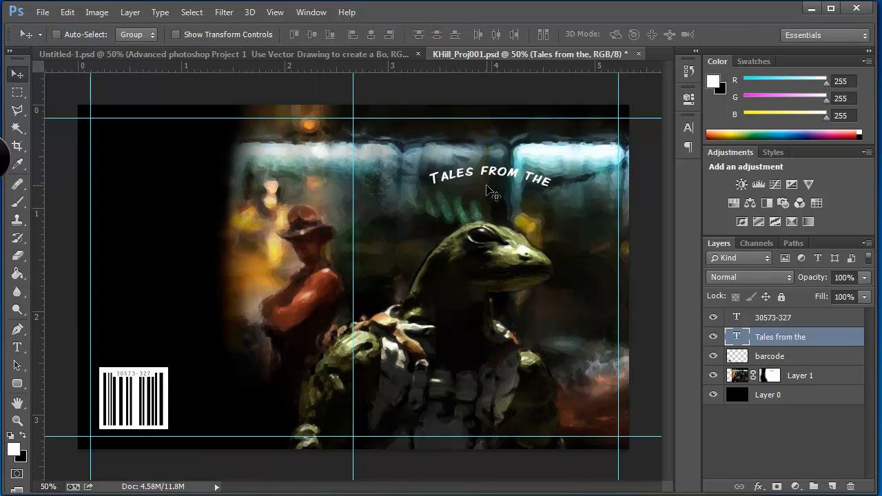
pyautogui.moveTo(486, 189); pyautogui.dragTo(480, 151)
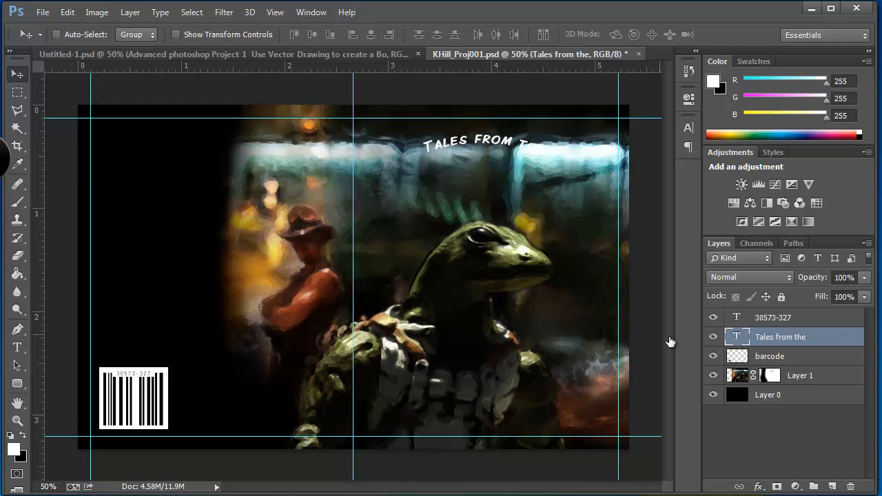
# Step: Examine the title's type path among the document's paths, and recheck the project requirements in the browser
pyautogui.click(796, 244)
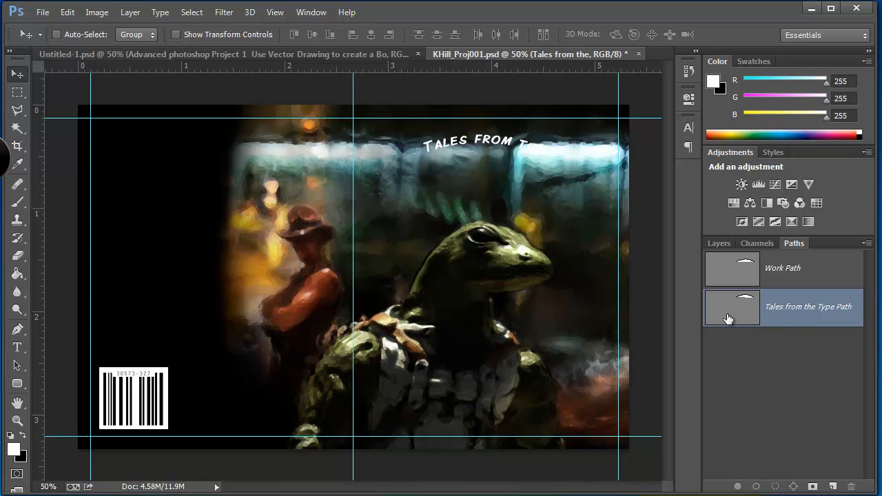
pyautogui.hotkey('alt', 'Tab')
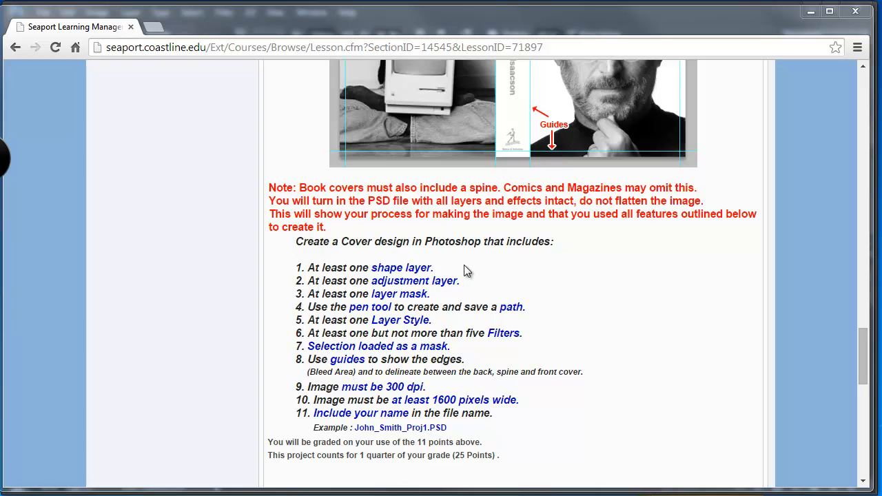
pyautogui.click(810, 11)
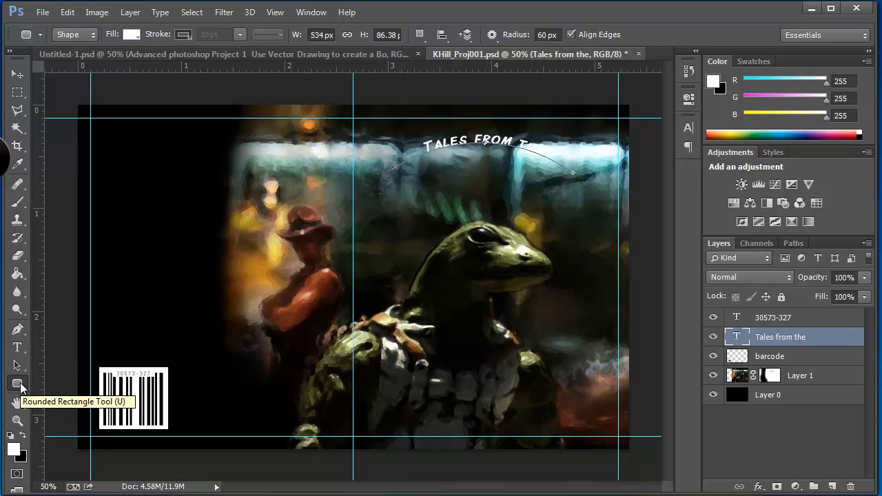
# Step: Draw a 596 by 288 px rounded rectangle shape with 60 px corners across the center guide, over the hatted figure
pyautogui.rightClick(21, 384)
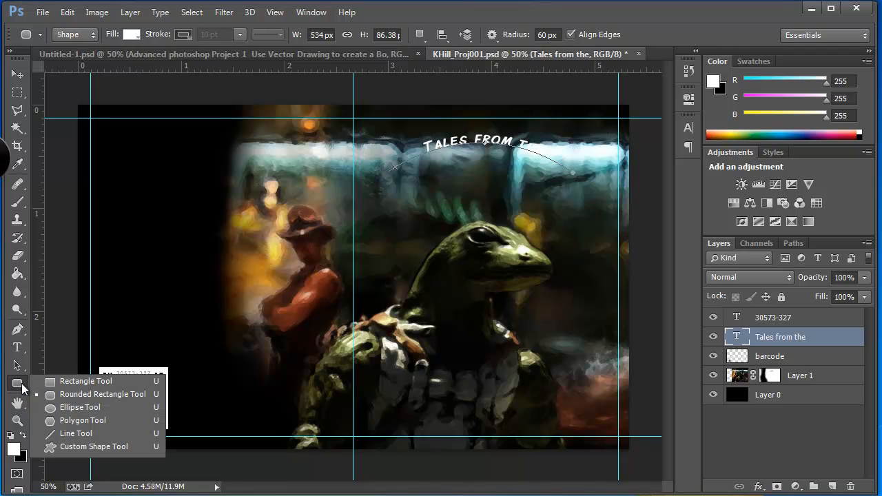
pyautogui.click(100, 395)
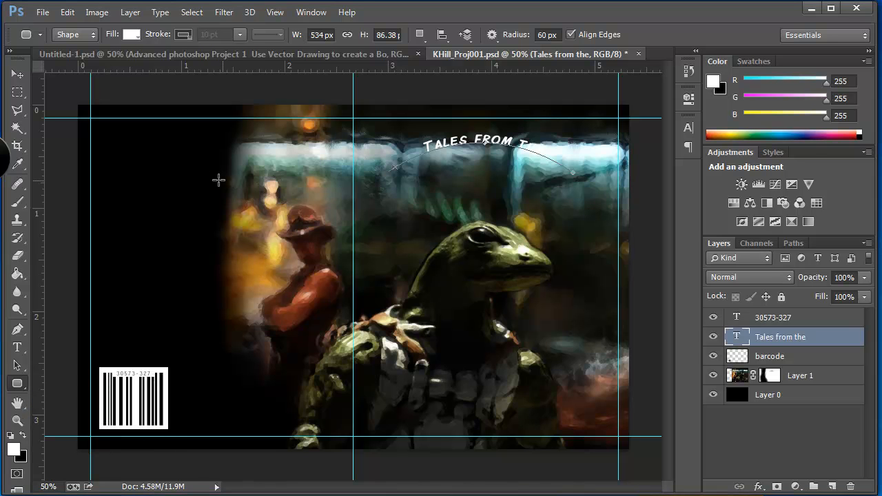
pyautogui.moveTo(227, 167); pyautogui.dragTo(431, 264)
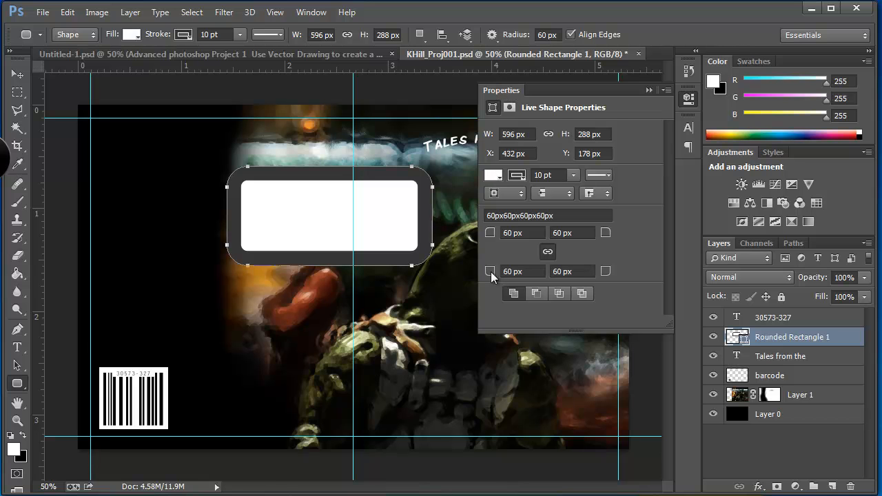
# Step: Set the rounded rectangle's fill to dark navy blue in its live shape properties
pyautogui.click(309, 12)
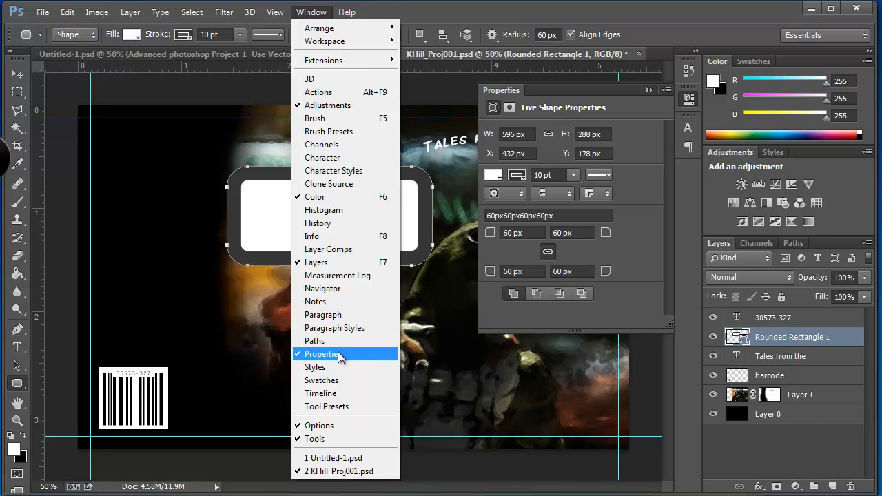
pyautogui.click(501, 92)
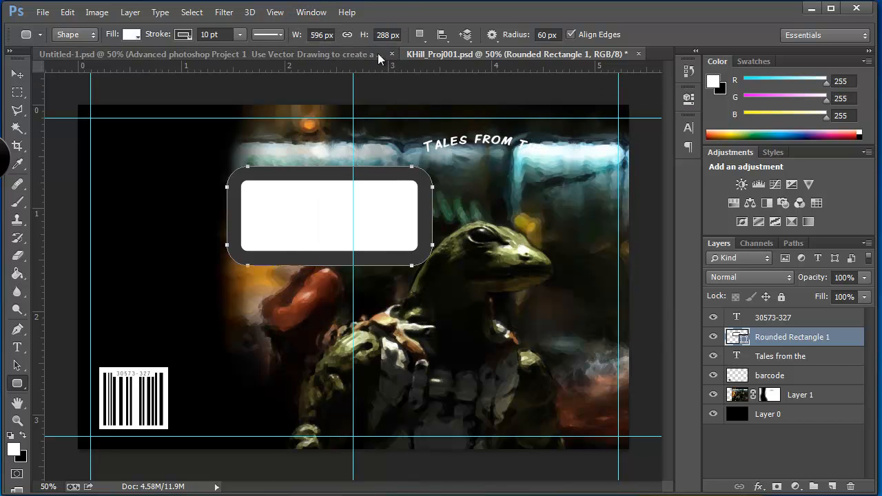
pyautogui.click(319, 13)
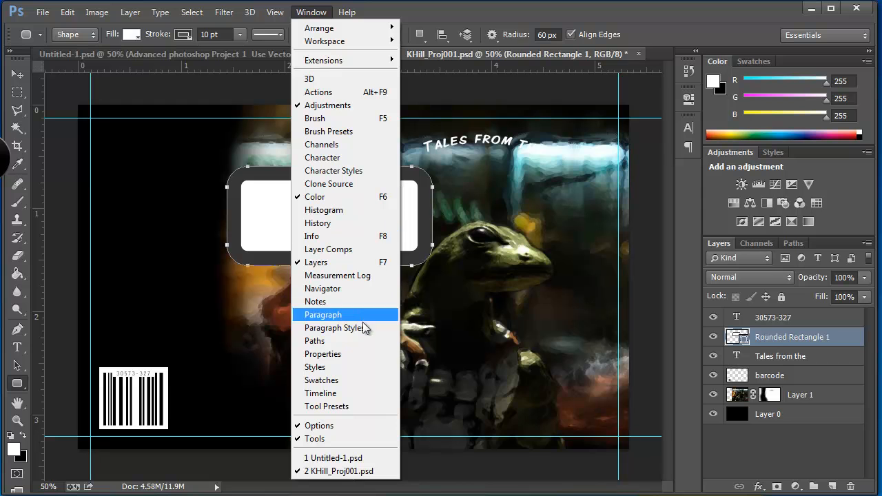
pyautogui.click(325, 354)
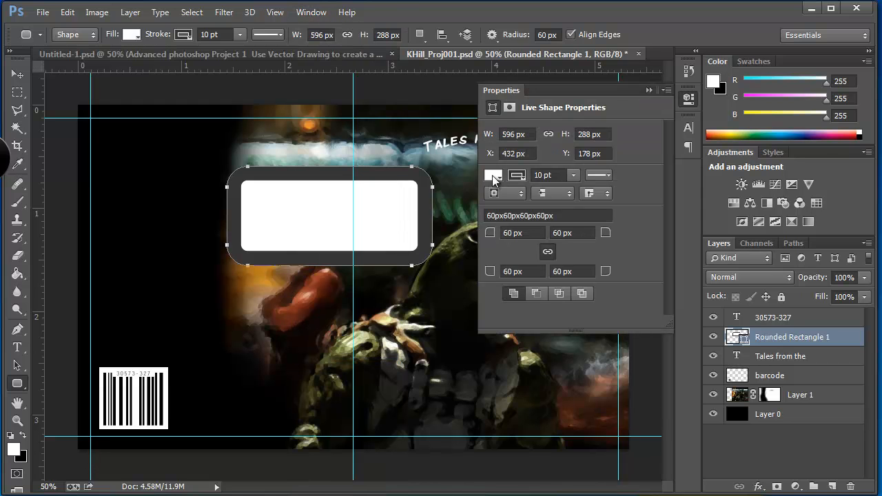
pyautogui.click(492, 175)
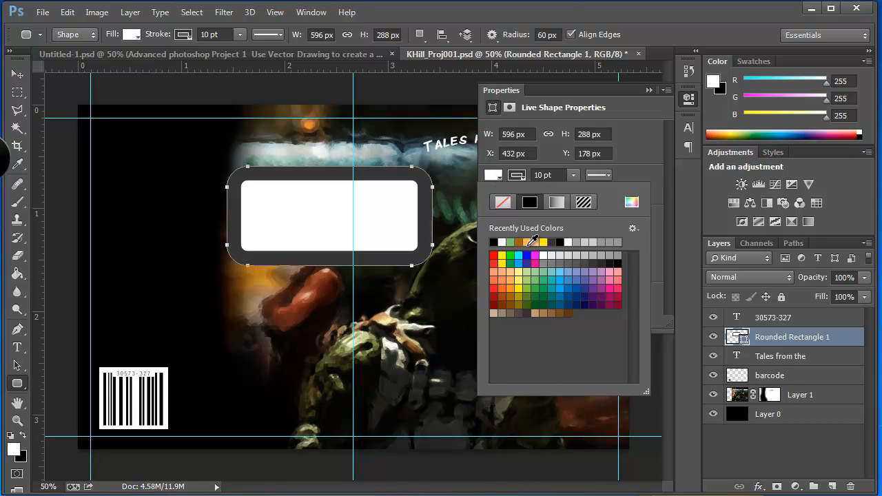
pyautogui.click(576, 302)
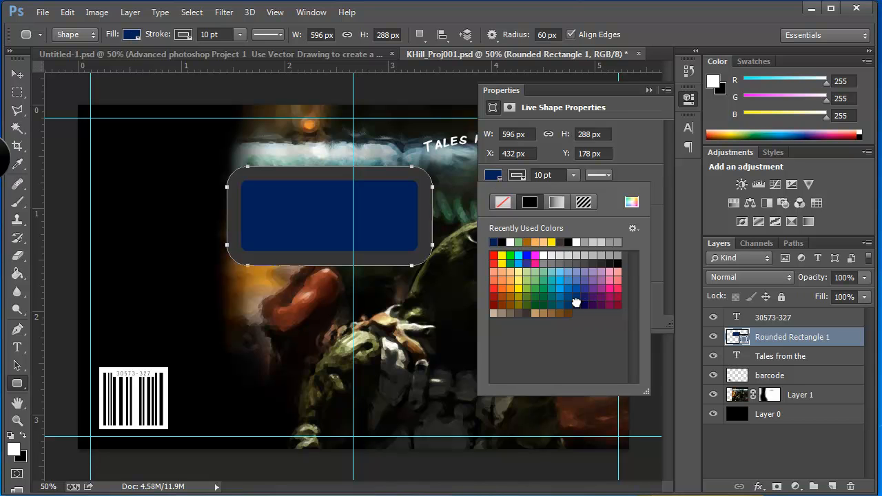
# Step: Set the rounded rectangle's fill to black and its stroke to dark red
pyautogui.click(619, 264)
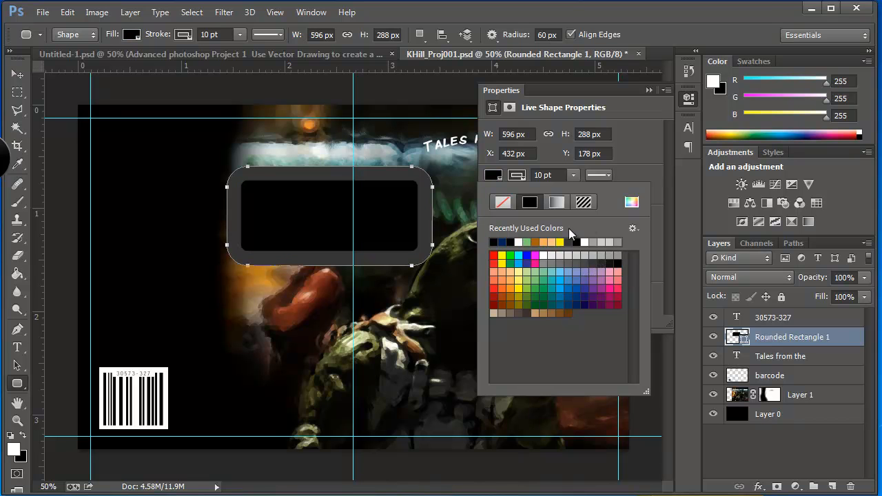
pyautogui.click(522, 178)
pyautogui.click(521, 175)
pyautogui.click(517, 175)
pyautogui.click(516, 175)
pyautogui.click(494, 304)
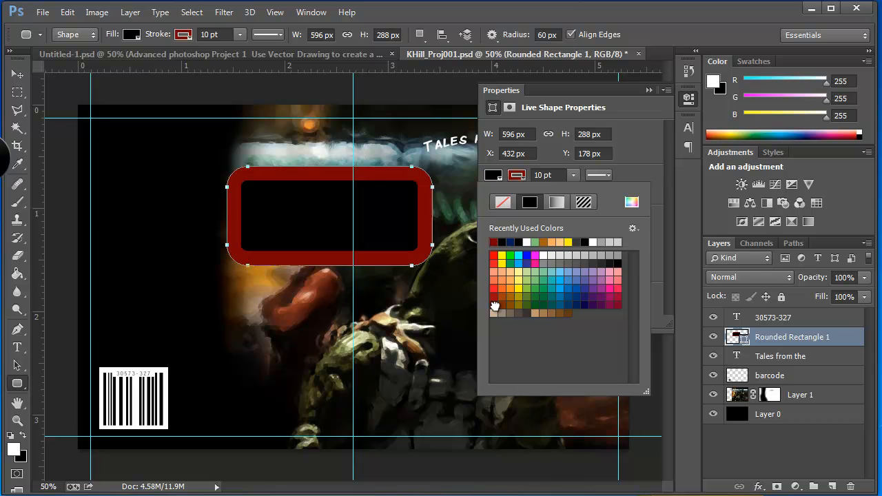
# Step: Thin the rounded rectangle's stroke to 5.46 pt, and try a 92 px corner radius before undoing that radius change
pyautogui.click(574, 176)
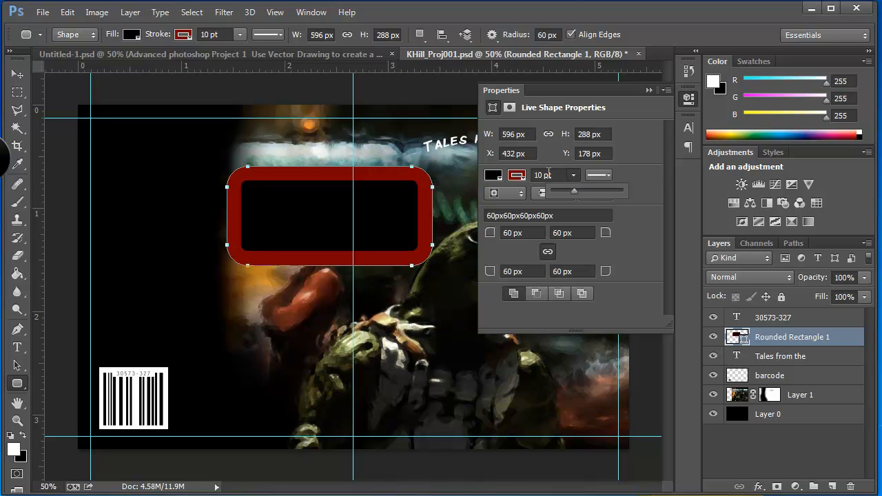
pyautogui.moveTo(568, 188); pyautogui.dragTo(565, 191)
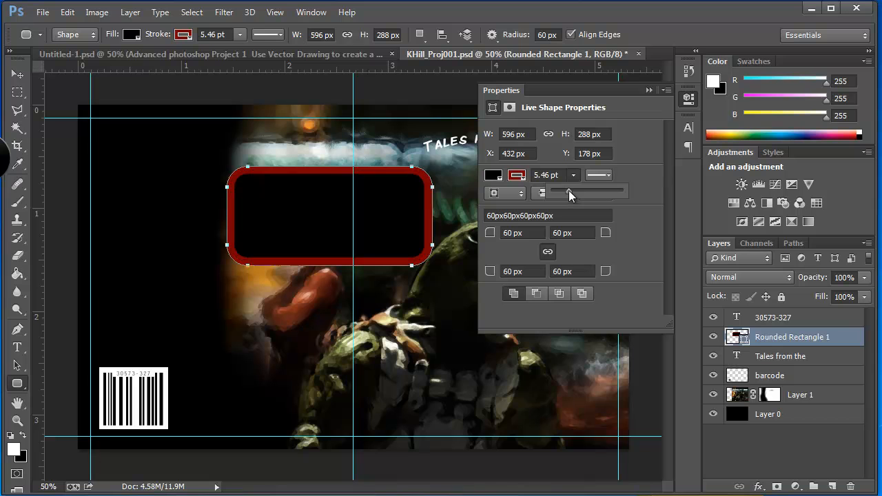
pyautogui.click(549, 177)
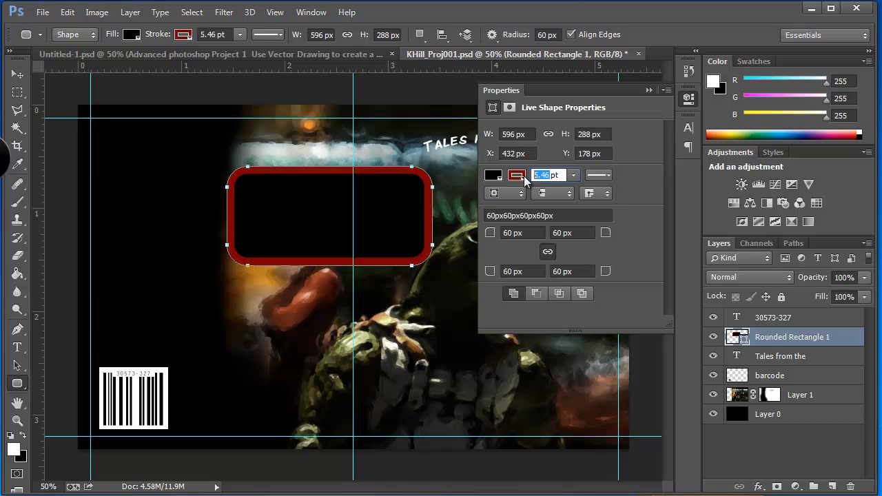
pyautogui.write('5')
pyautogui.moveTo(491, 236); pyautogui.dragTo(511, 254)
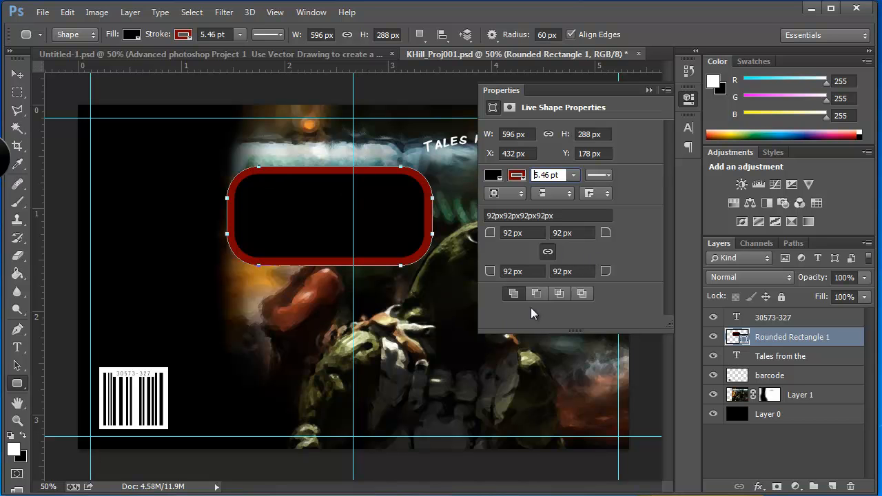
pyautogui.hotkey('ctrl', 'z')
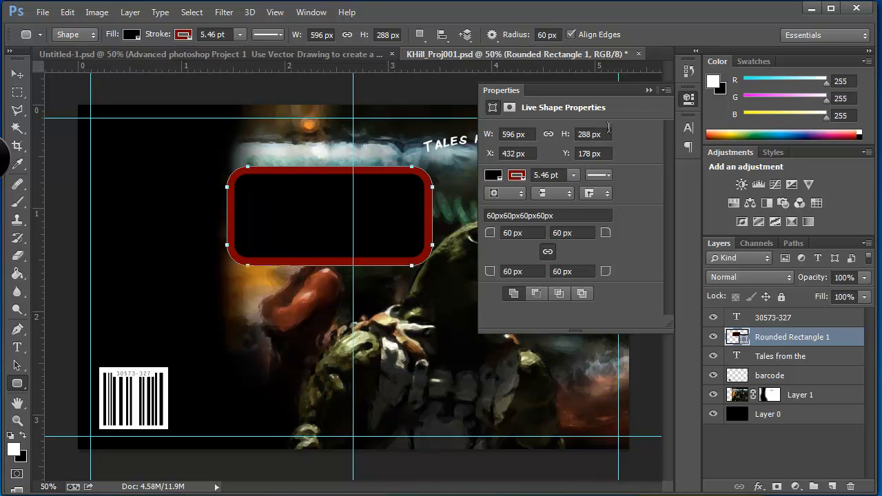
# Step: Examine the rounded rectangle's shape path among the document's paths, and return to the layer list
pyautogui.click(648, 91)
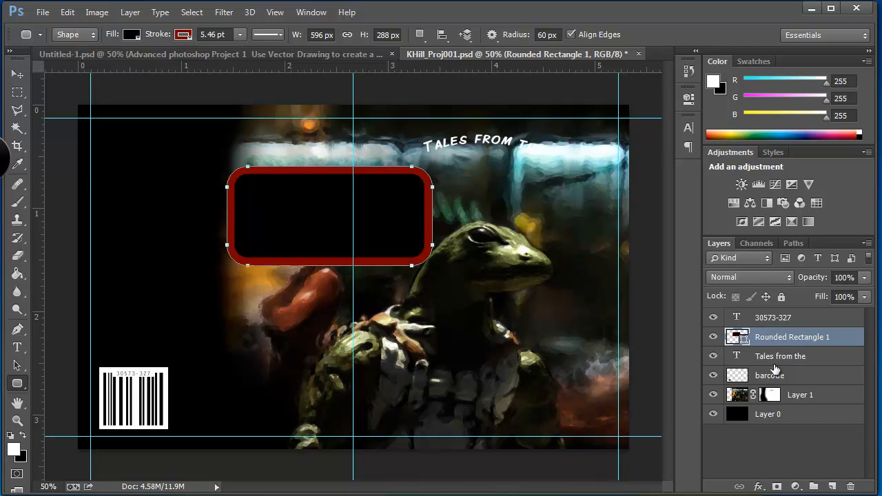
pyautogui.click(792, 241)
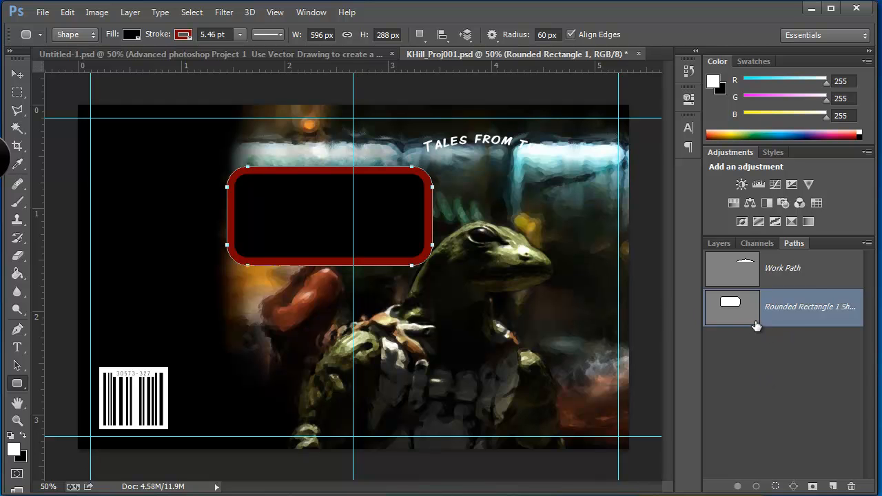
pyautogui.click(720, 243)
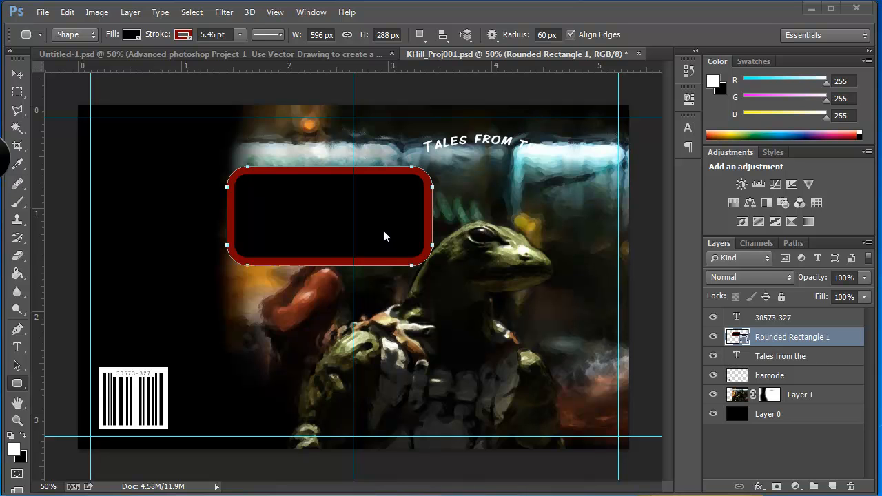
# Step: Move the rounded rectangle to the upper part of the front cover and scale its height to 60.42%
pyautogui.click(16, 73)
pyautogui.moveTo(381, 213); pyautogui.dragTo(461, 168)
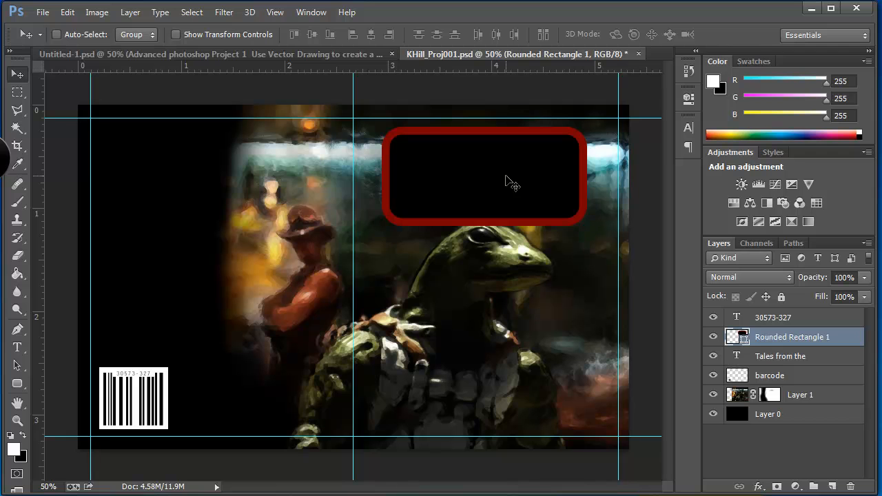
pyautogui.hotkey('ctrl', 't')
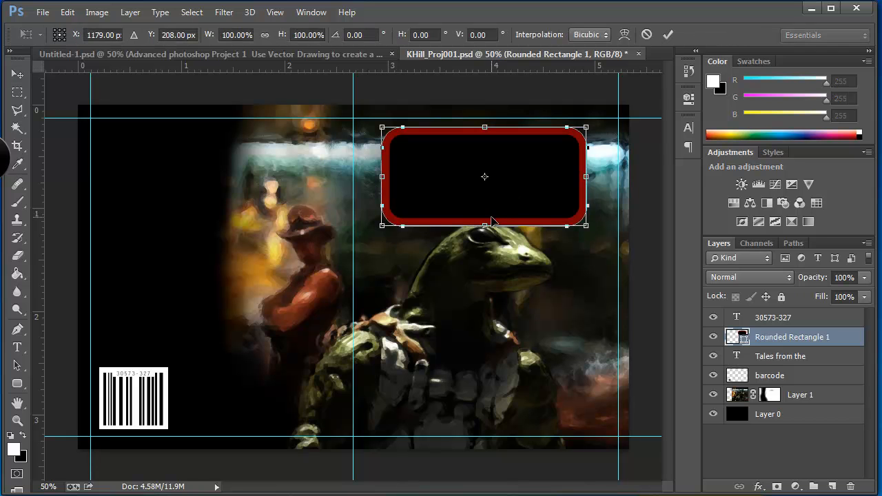
pyautogui.moveTo(486, 226); pyautogui.dragTo(491, 185)
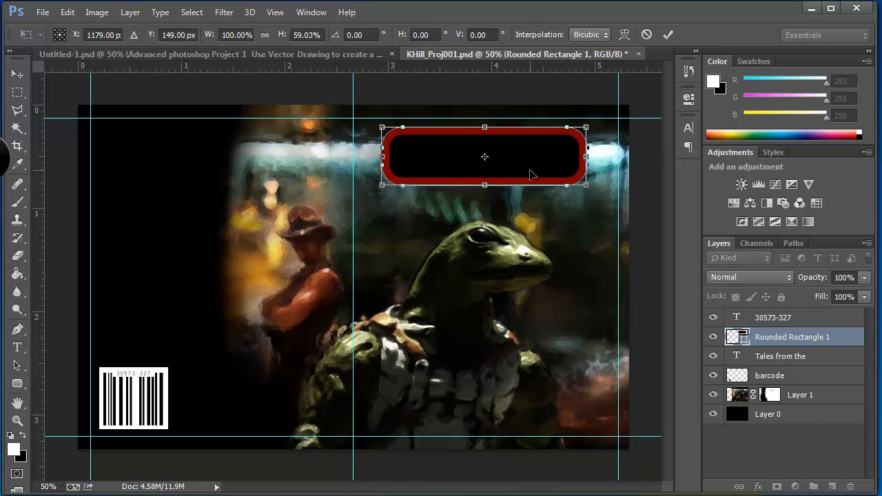
pyautogui.moveTo(488, 132); pyautogui.dragTo(487, 130)
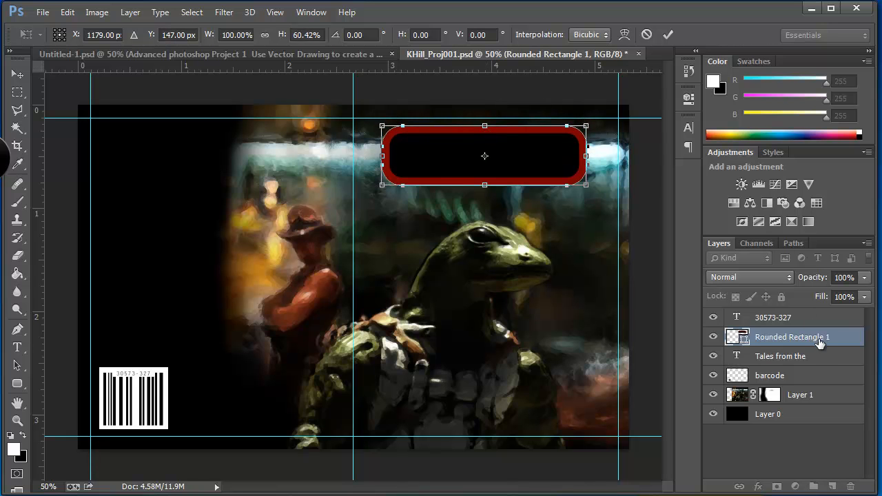
pyautogui.press('Return')
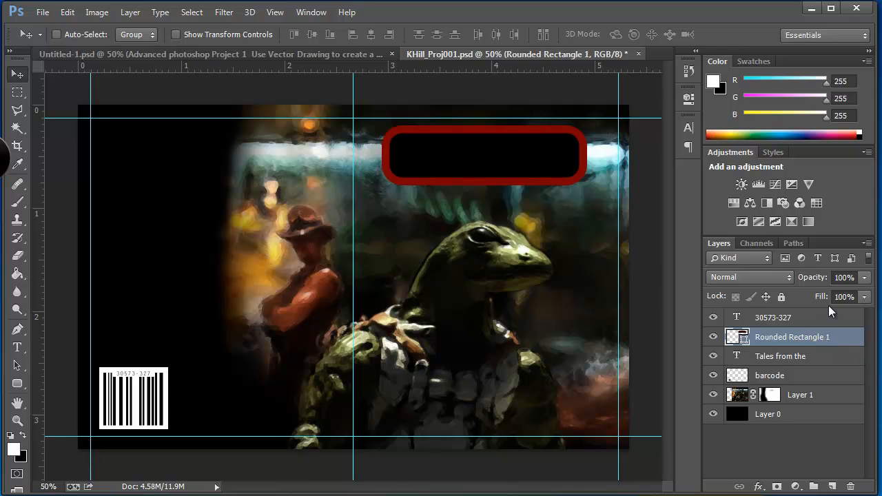
# Step: Place the rounded rectangle layer beneath the curved title text, and move the title down to the middle of the rectangle
pyautogui.moveTo(820, 343); pyautogui.dragTo(818, 365)
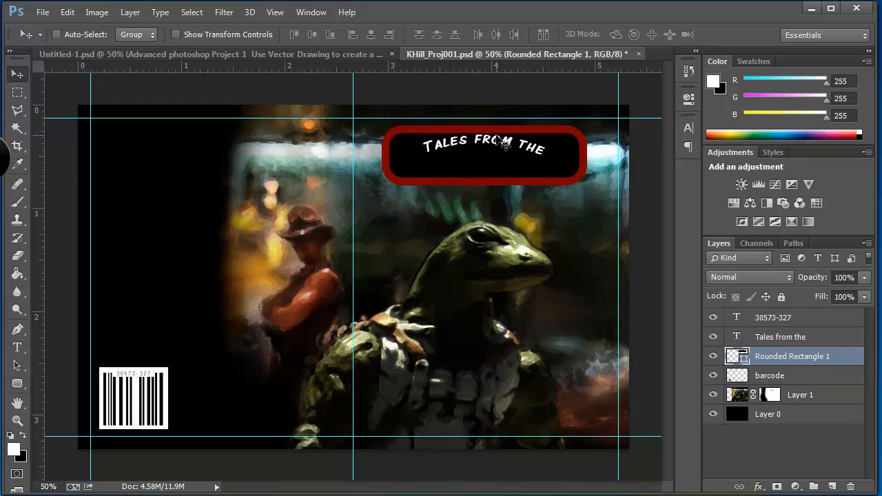
pyautogui.click(781, 343)
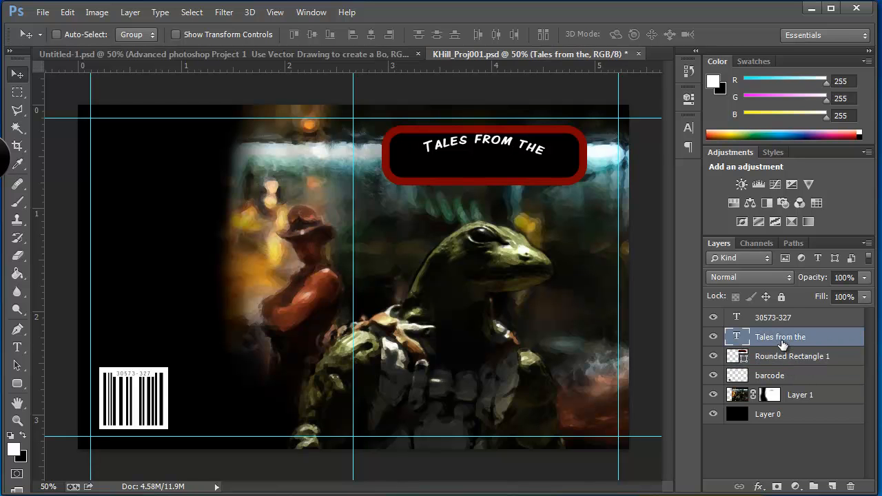
pyautogui.moveTo(487, 197)
pyautogui.mouseDown()
pyautogui.moveTo(485, 181)
pyautogui.moveTo(483, 209)
pyautogui.mouseUp()
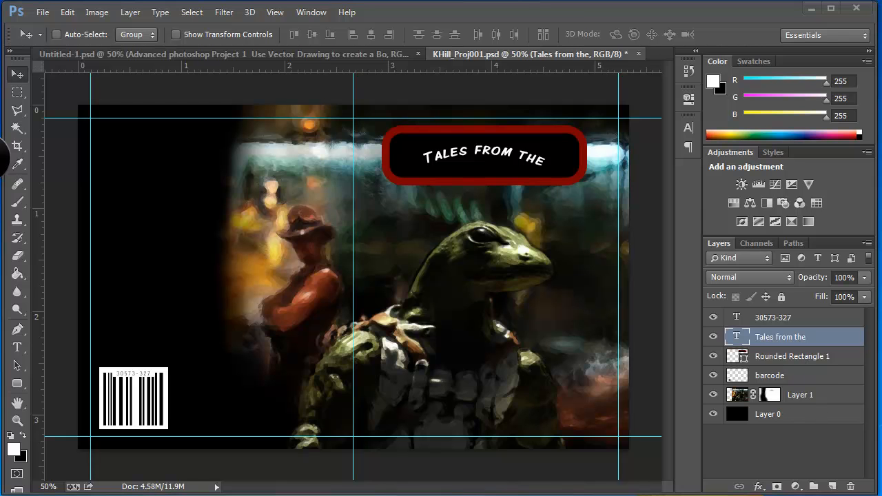
# Step: Widen the rounded rectangle to 250.17% so it spans both covers, just inside the outer vertical guides
pyautogui.click(792, 355)
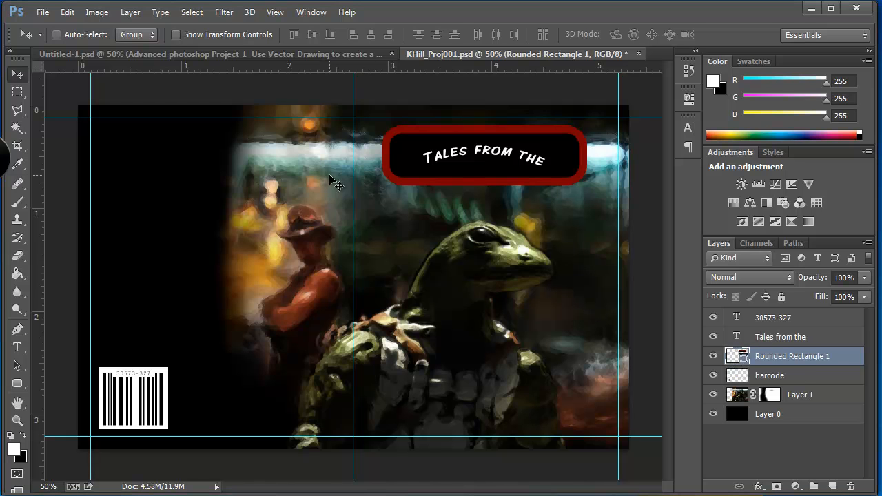
pyautogui.hotkey('ctrl', 't')
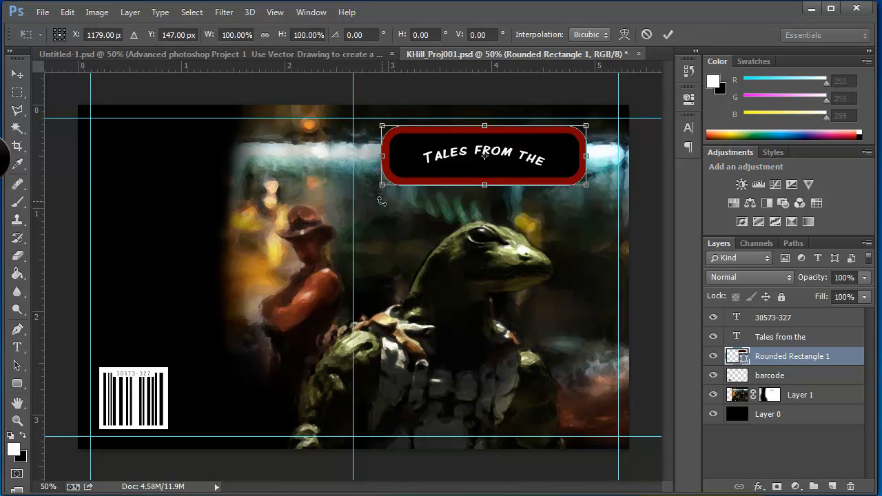
pyautogui.moveTo(377, 156); pyautogui.dragTo(96, 142)
pyautogui.moveTo(591, 160); pyautogui.dragTo(612, 157)
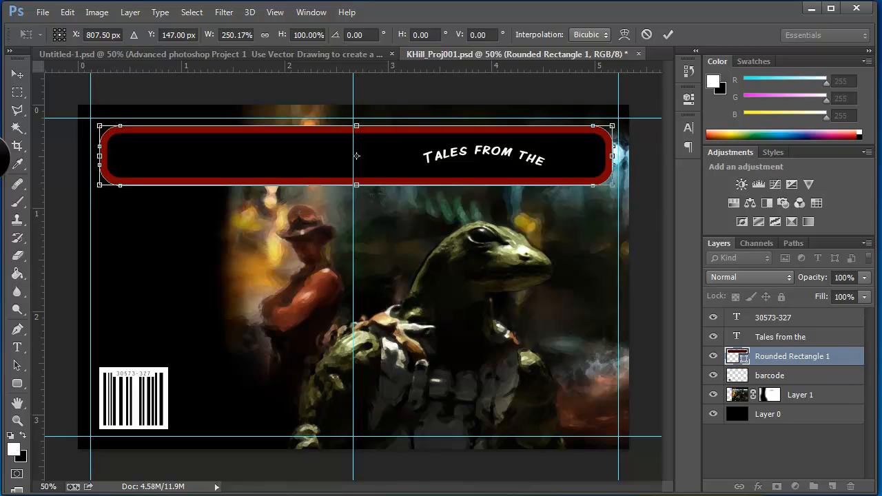
pyautogui.press('Return')
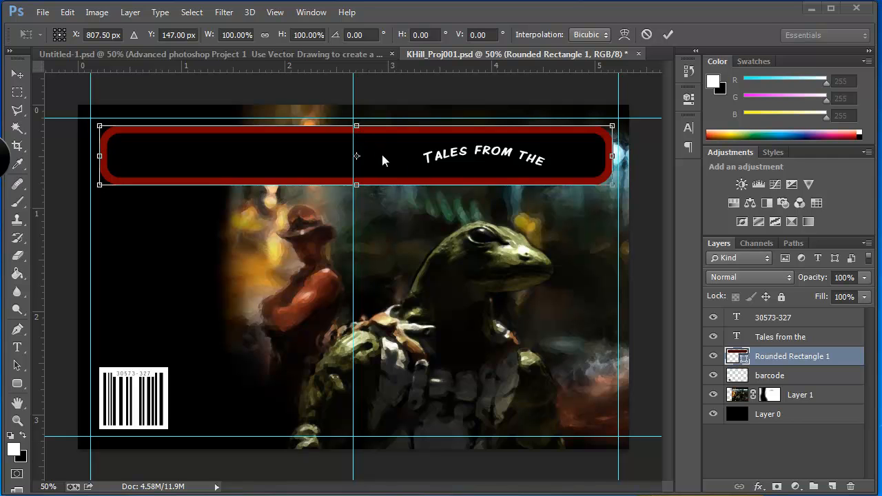
# Step: Scale the wide rounded rectangle's height to 133.33%, extending its lower edge down toward the figure's hat
pyautogui.click(17, 74)
pyautogui.moveTo(226, 163); pyautogui.dragTo(241, 182)
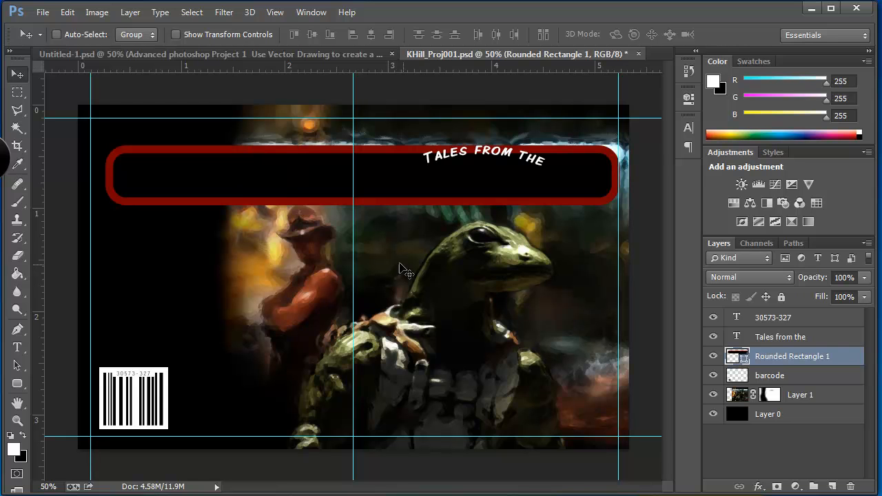
pyautogui.hotkey('ctrl', 't')
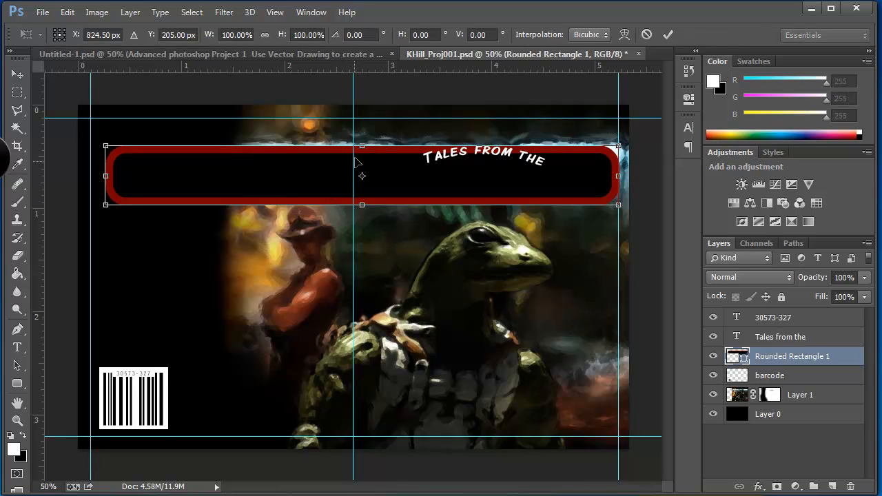
pyautogui.moveTo(366, 143)
pyautogui.mouseDown()
pyautogui.moveTo(365, 123)
pyautogui.moveTo(370, 151)
pyautogui.mouseUp()
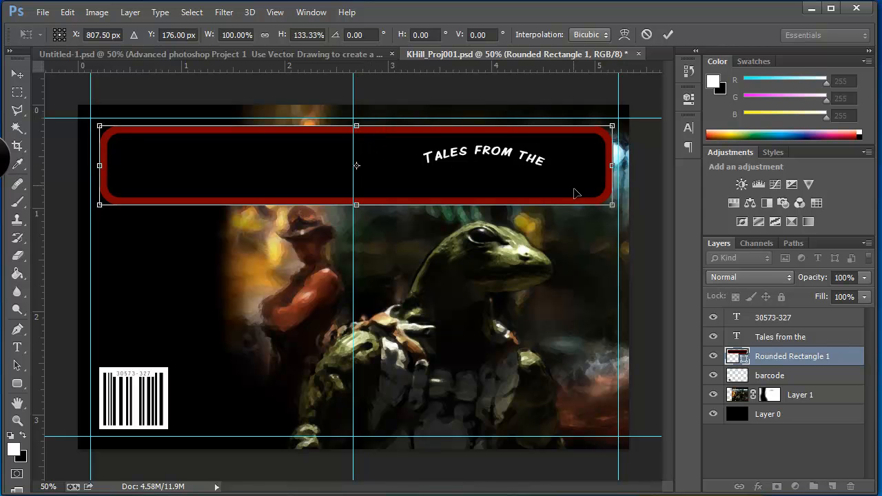
pyautogui.press('Return')
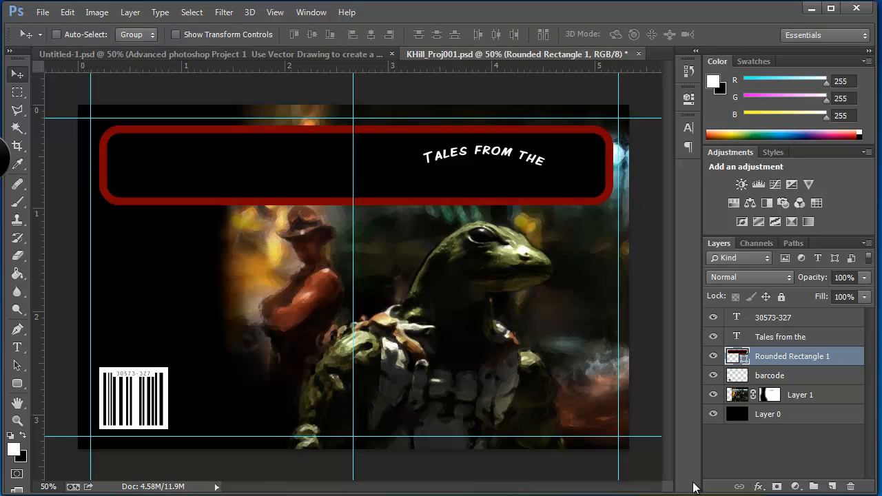
pyautogui.press('t')
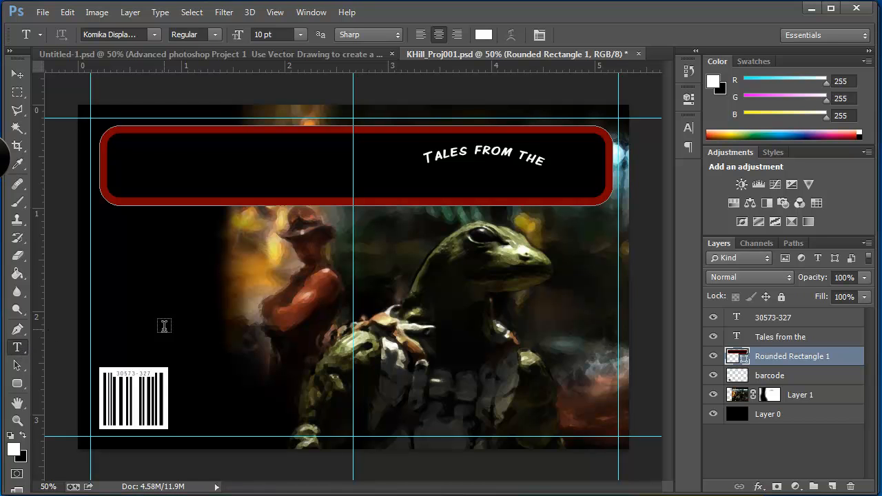
pyautogui.click(129, 269)
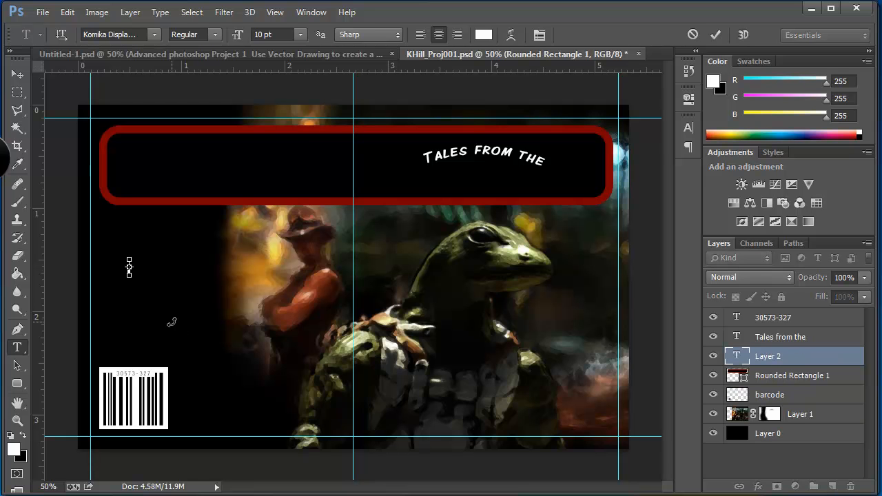
pyautogui.write("Tales from the Bloodstream follows the lives of it's inhabitants and just making it through the day alive.")
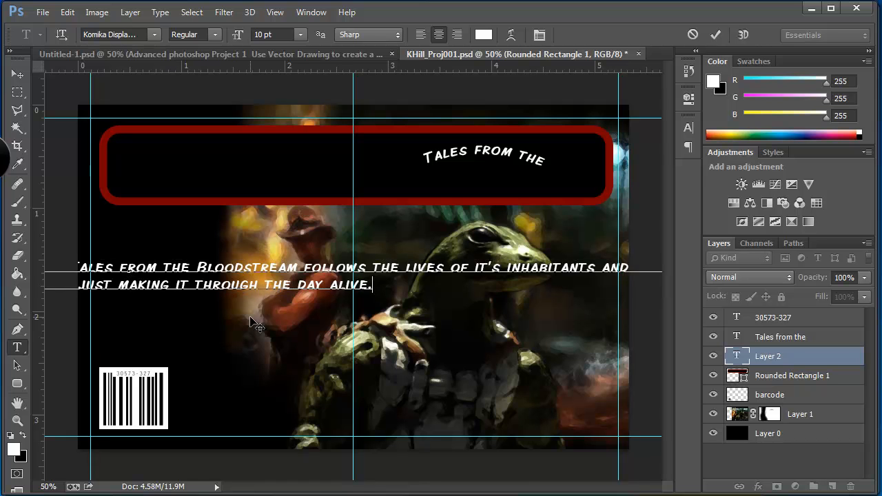
pyautogui.hotkey('ctrl', 'z')
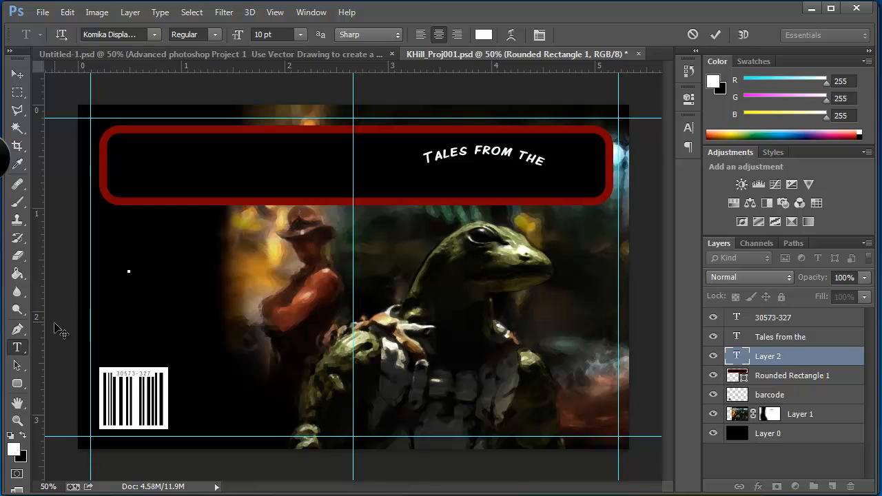
pyautogui.moveTo(815, 357); pyautogui.dragTo(850, 486)
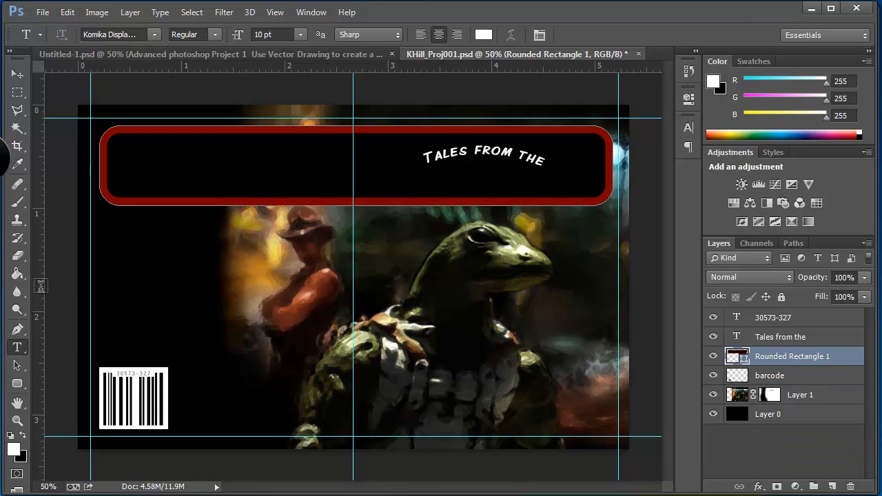
pyautogui.click(17, 74)
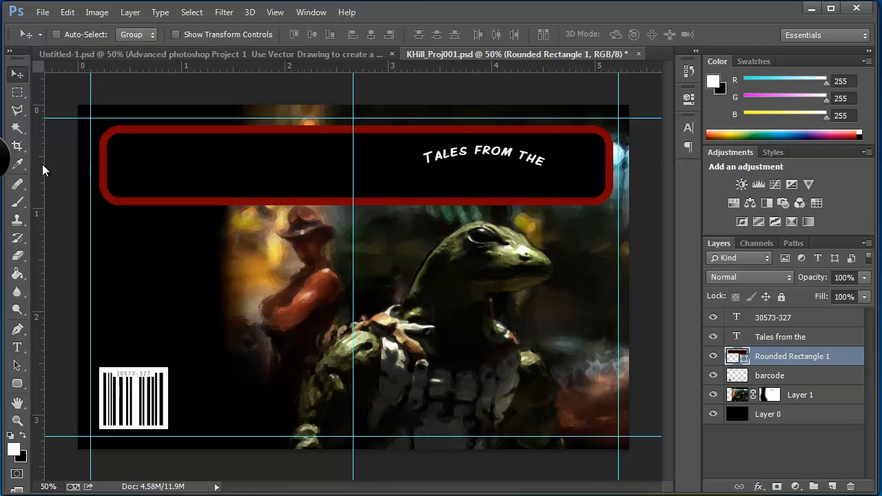
# Step: Add a paragraph text box above the back-cover barcode with the blurb starting "Set in a gritty world of rivers, pirates, revolutionaries and gangsters"
pyautogui.click(18, 348)
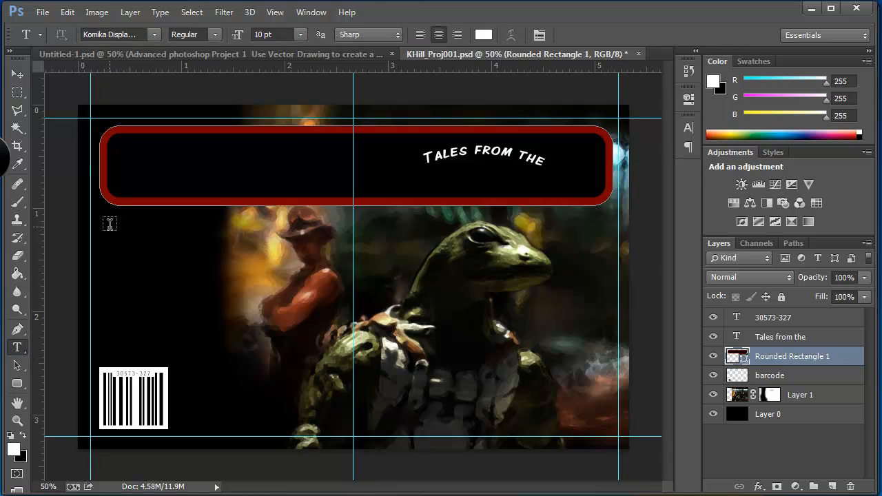
pyautogui.moveTo(106, 222); pyautogui.dragTo(175, 299)
pyautogui.moveTo(238, 349); pyautogui.dragTo(276, 358)
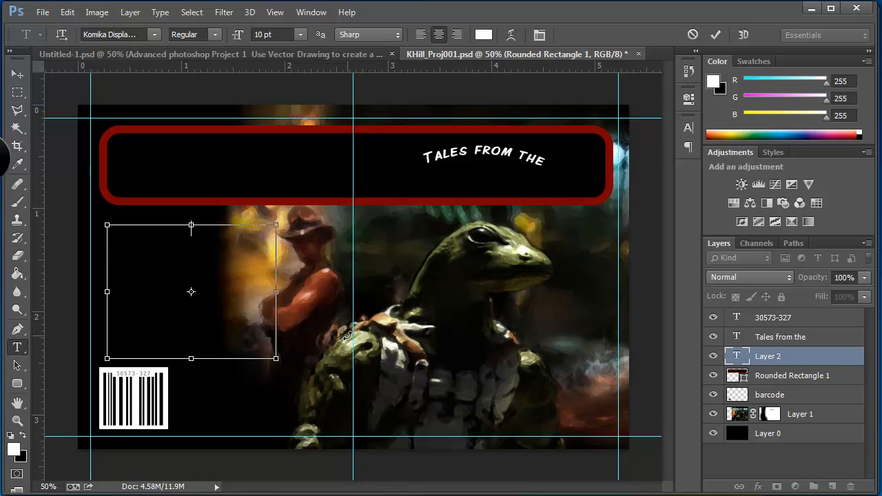
pyautogui.write("Set in a gritty world of rivers, pirates, revolutionaries and gangsters. Tales from the Bloodstream follows the lives of it's inhabitants and their")
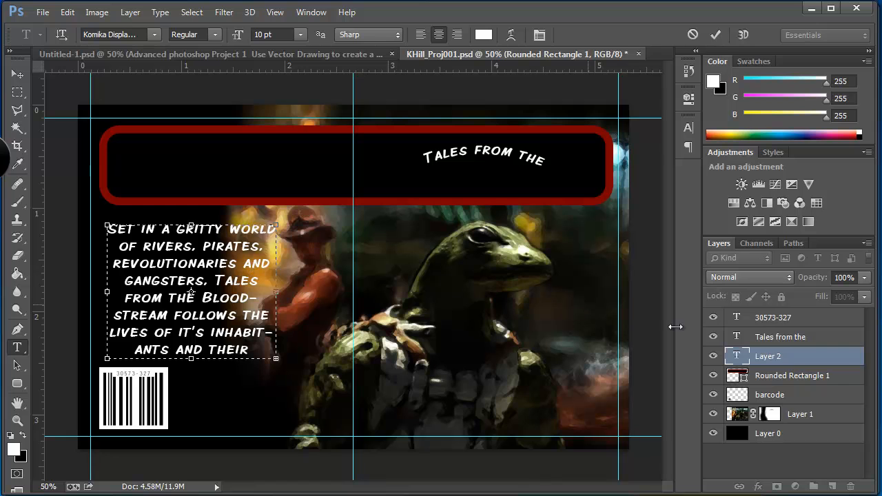
# Step: Set the whole back-cover blurb to 8 pt and keep it centre-aligned
pyautogui.click(738, 357)
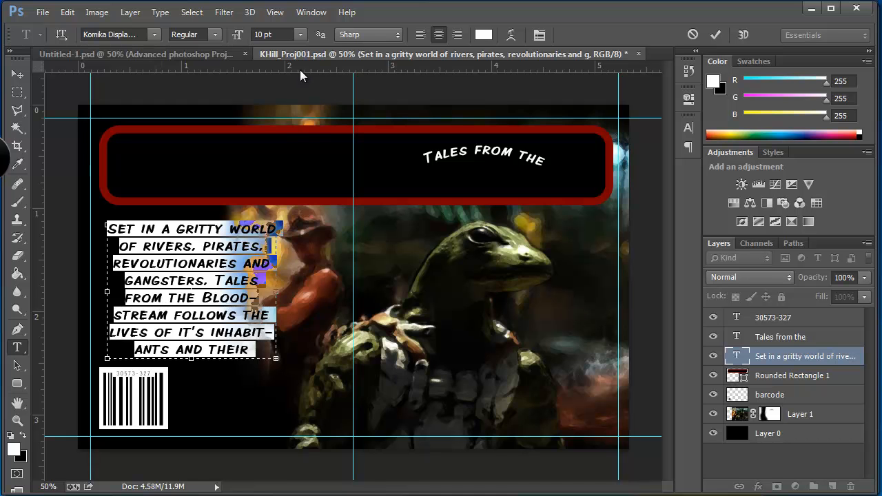
pyautogui.click(300, 34)
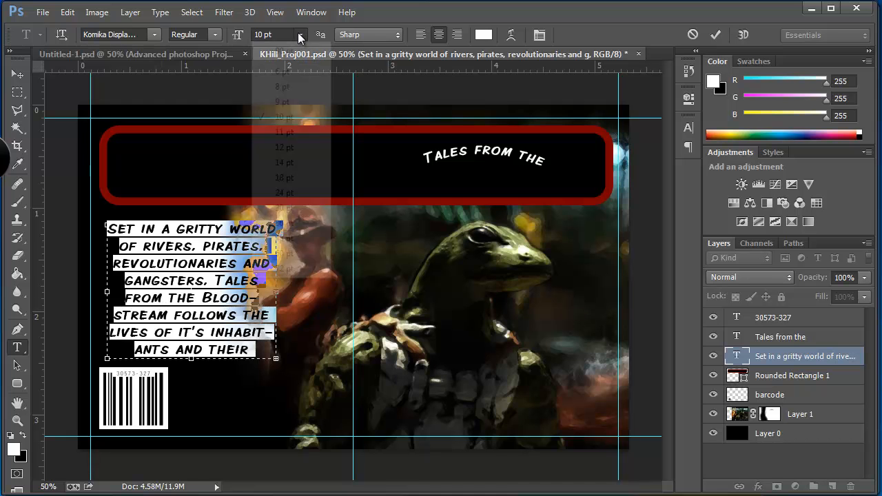
pyautogui.click(284, 87)
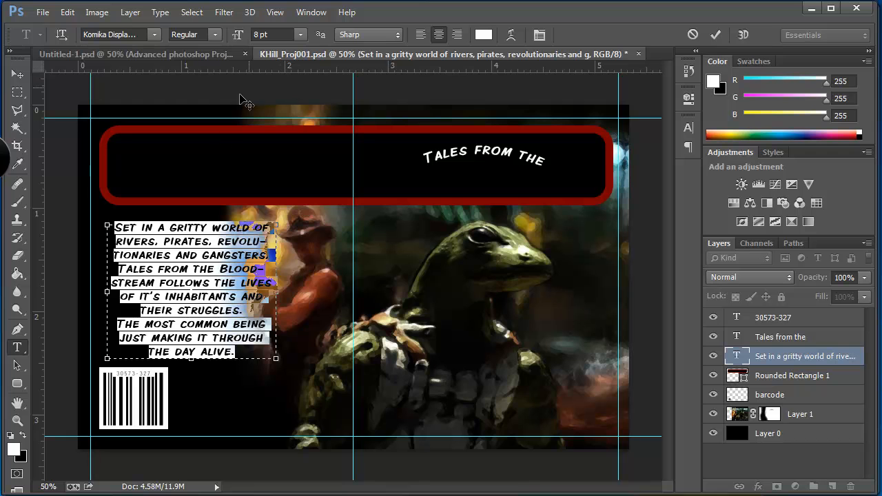
pyautogui.click(421, 35)
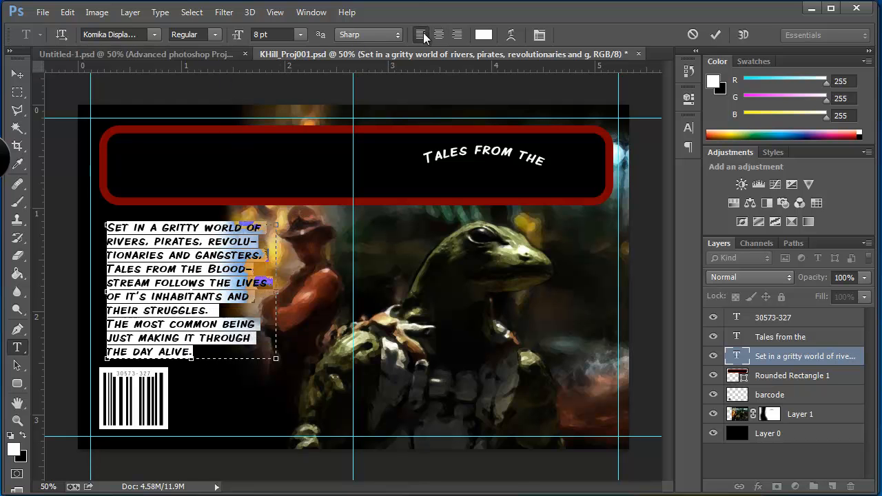
pyautogui.click(439, 35)
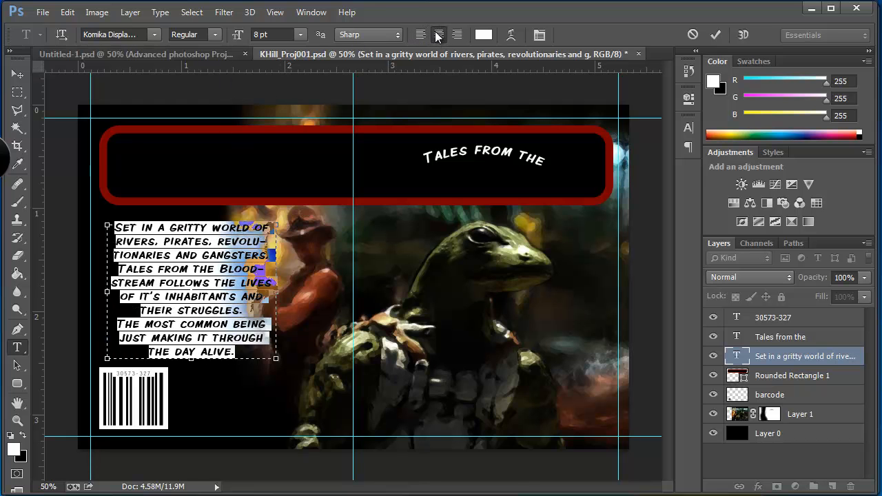
pyautogui.click(18, 77)
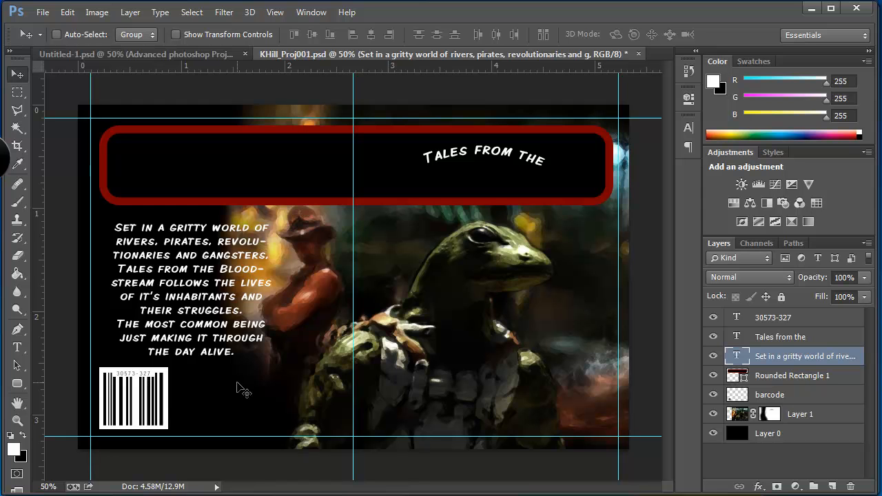
# Step: Create a new layer named "paint" and place it directly beneath the blurb text layer
pyautogui.hotkey('ctrl', 'shift', 'n')
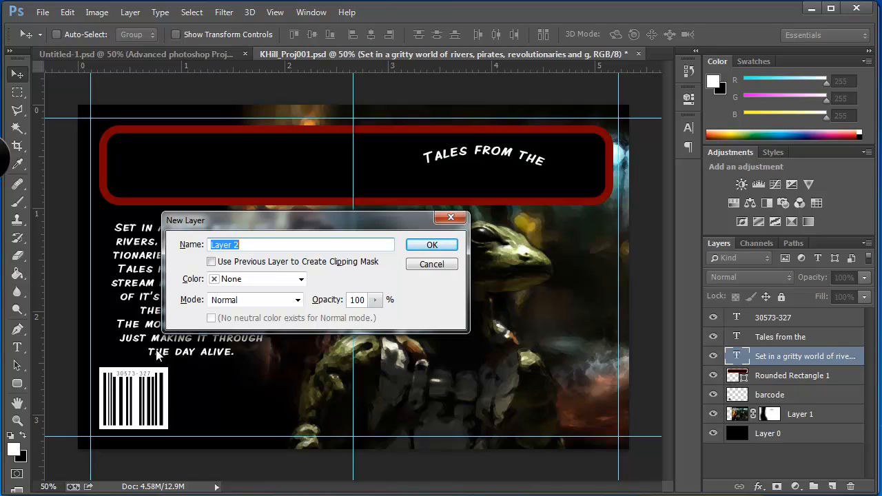
pyautogui.write('paint')
pyautogui.click(437, 243)
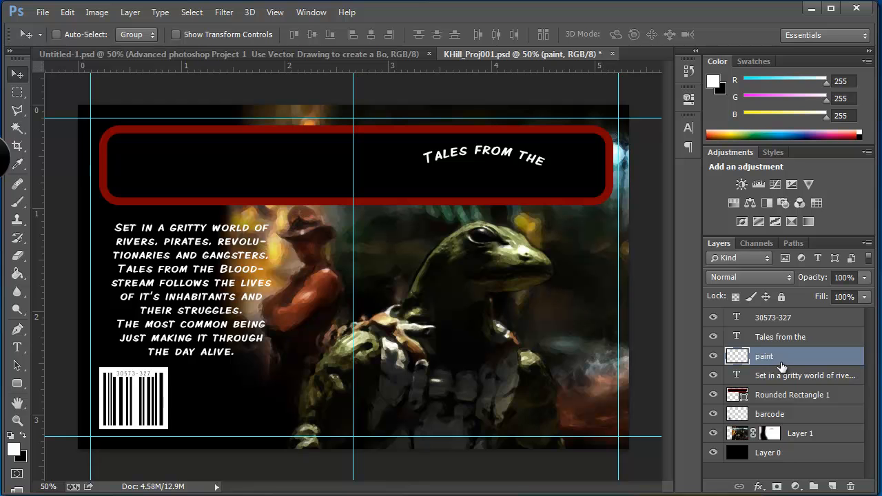
pyautogui.moveTo(778, 357); pyautogui.dragTo(783, 388)
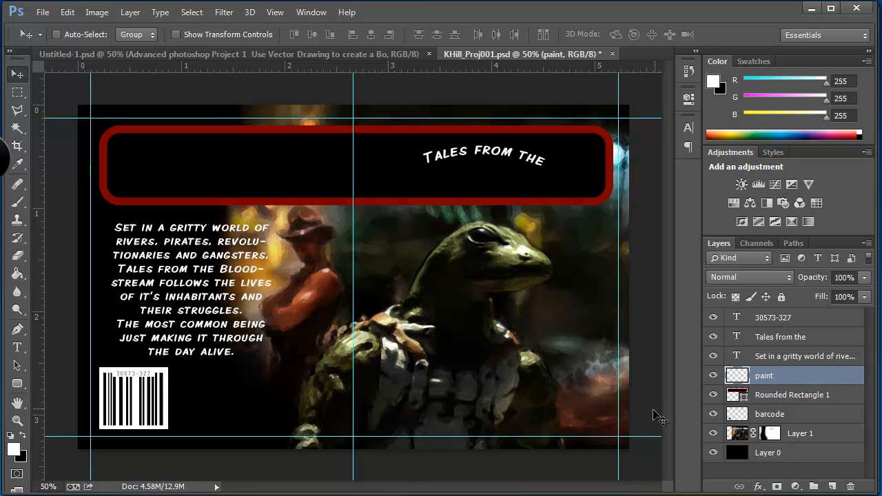
# Step: Paint soft black behind the blurb with a 150 px brush on the paint layer, and raise the Rounded Rectangle 1 layer above the blurb
pyautogui.click(21, 436)
pyautogui.press('b')
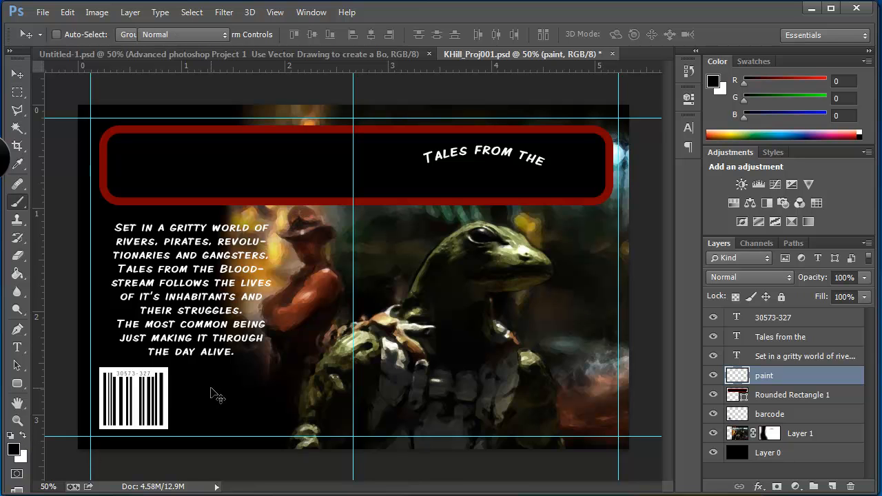
pyautogui.rightClick(220, 338)
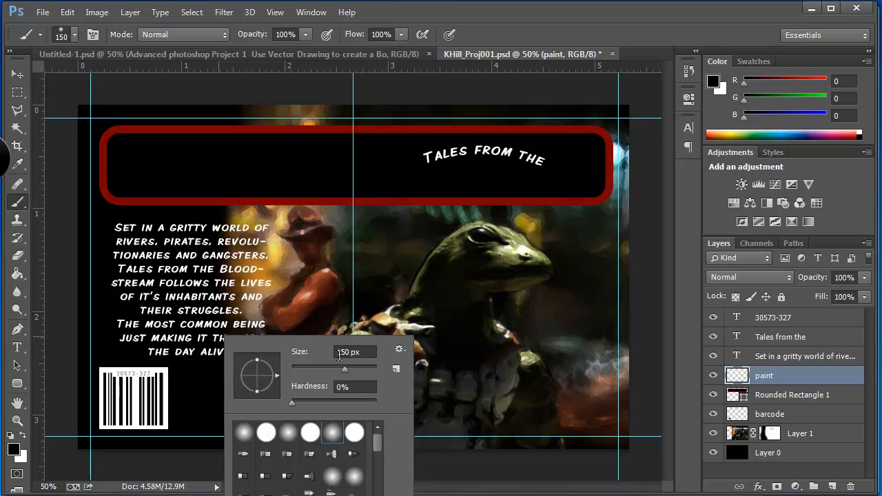
pyautogui.click(225, 277)
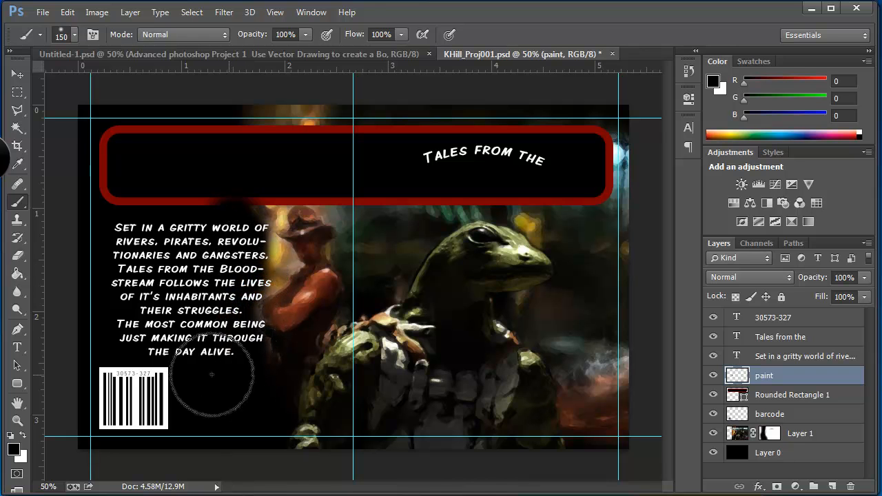
pyautogui.moveTo(258, 272); pyautogui.dragTo(239, 204)
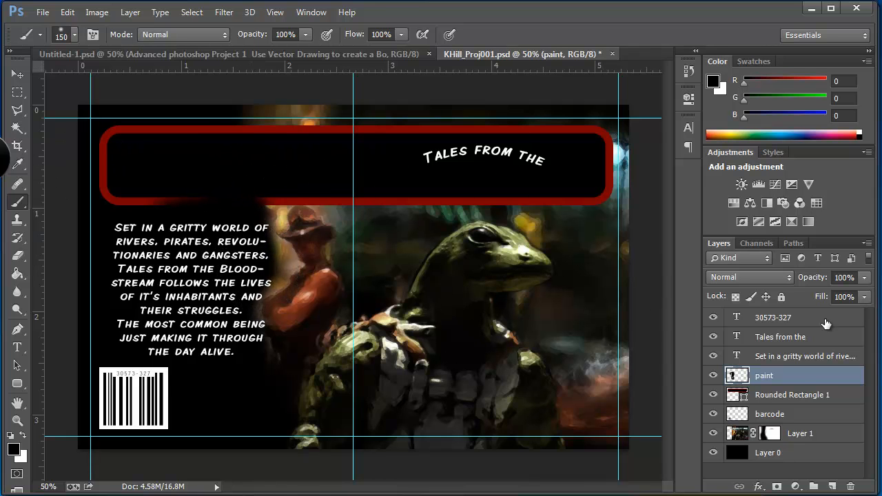
pyautogui.click(793, 397)
pyautogui.moveTo(794, 400); pyautogui.dragTo(791, 362)
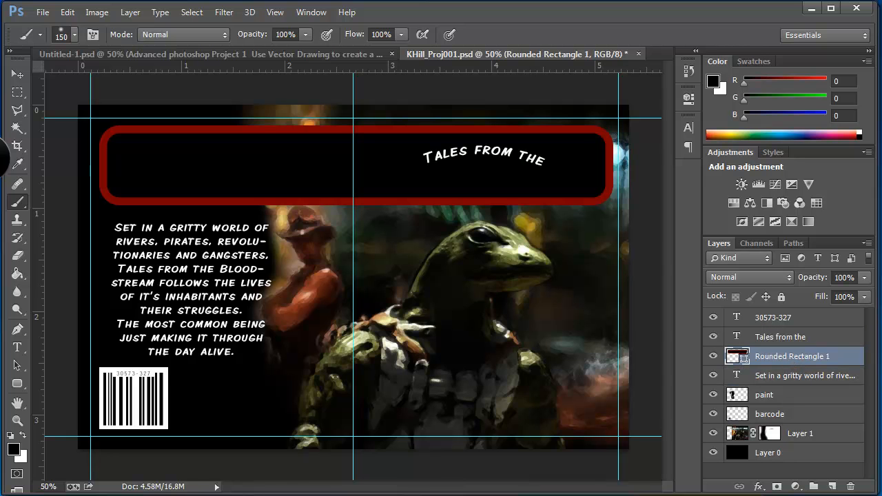
# Step: Add the text "BLOODSTREAM" below the curved title, near the banner's lower edge on the front cover
pyautogui.click(799, 432)
pyautogui.press('m')
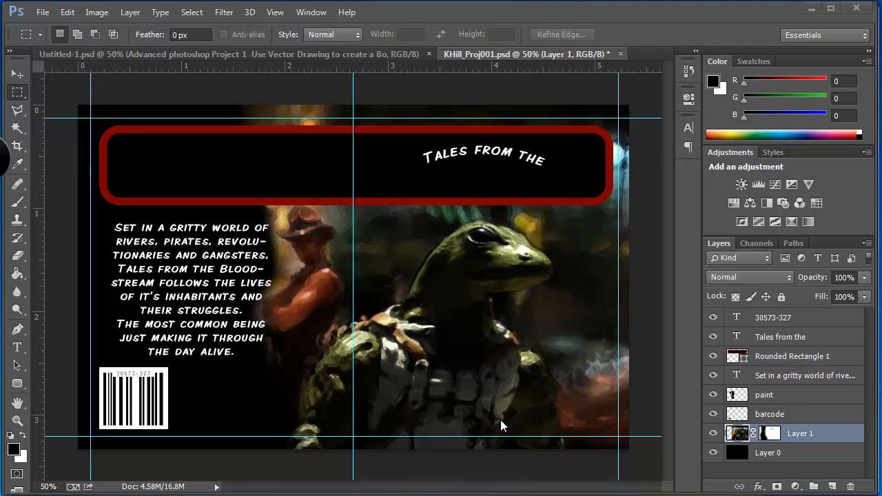
pyautogui.click(18, 349)
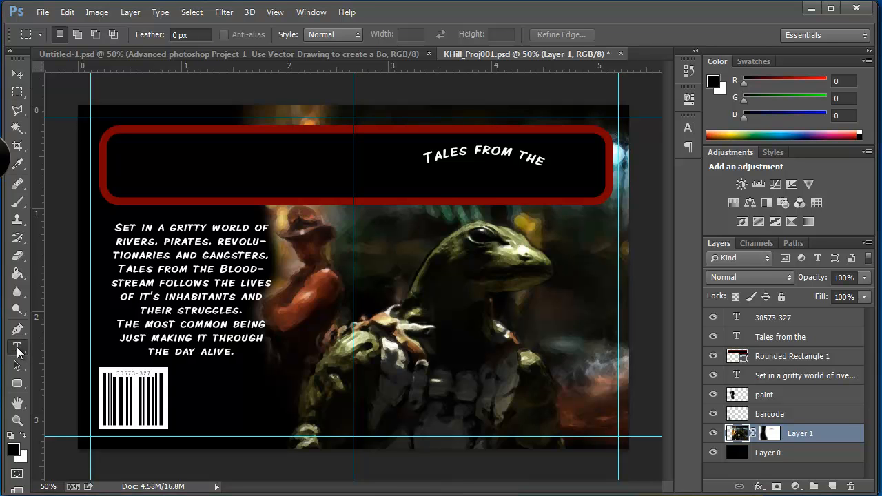
pyautogui.click(426, 195)
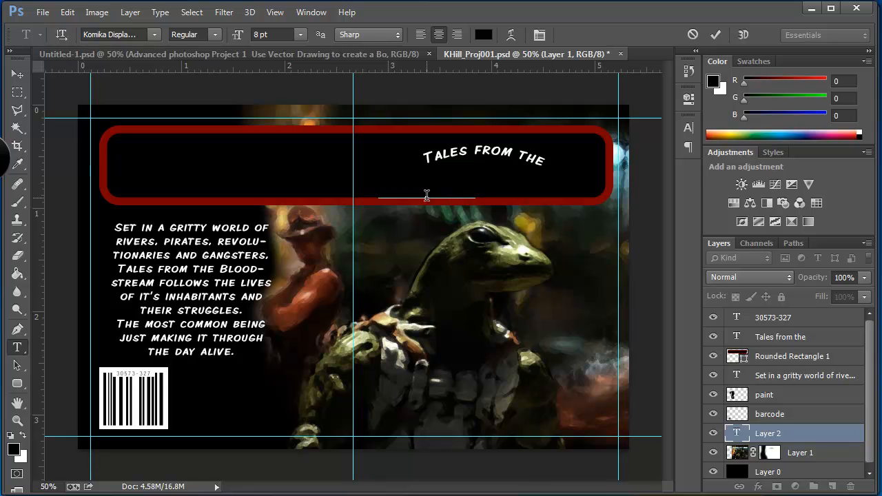
pyautogui.write('BLOODSTREAM')
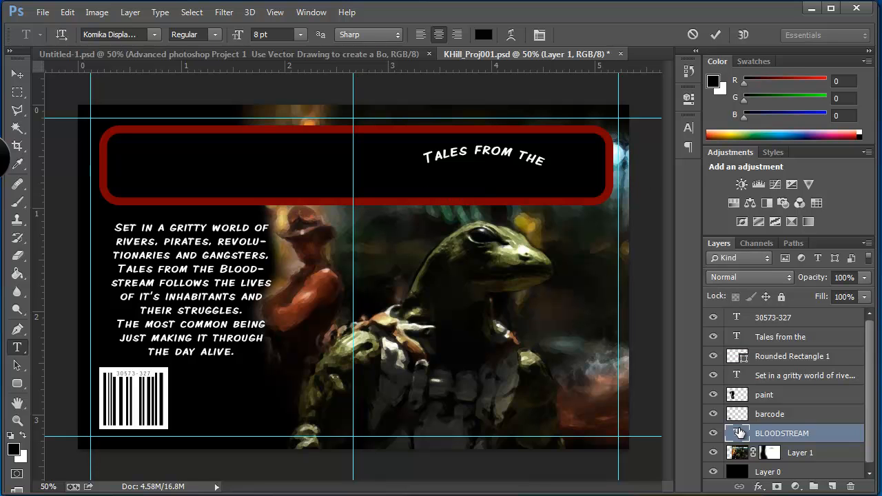
# Step: Colour the BLOODSTREAM text white (ffffff) and move its layer above Rounded Rectangle 1
pyautogui.hotkey('ctrl', 'a')
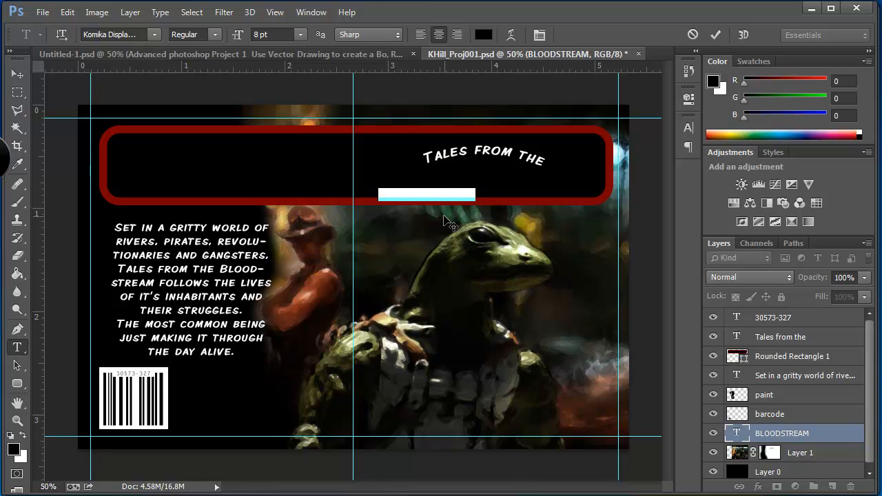
pyautogui.click(483, 35)
pyautogui.click(282, 147)
pyautogui.write('ffffff')
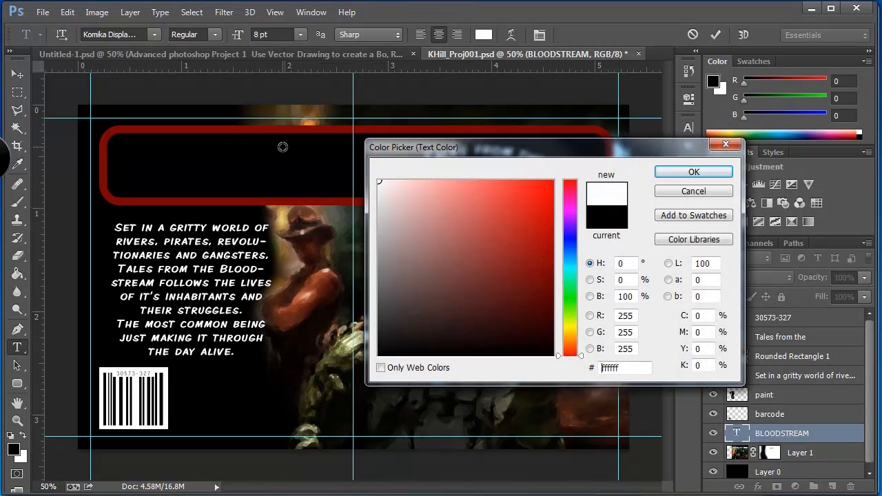
pyautogui.click(714, 171)
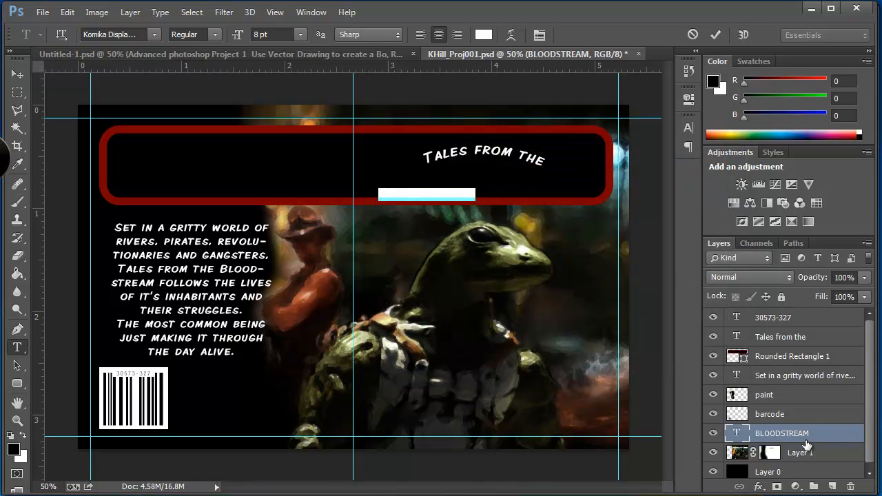
pyautogui.moveTo(823, 434); pyautogui.dragTo(811, 347)
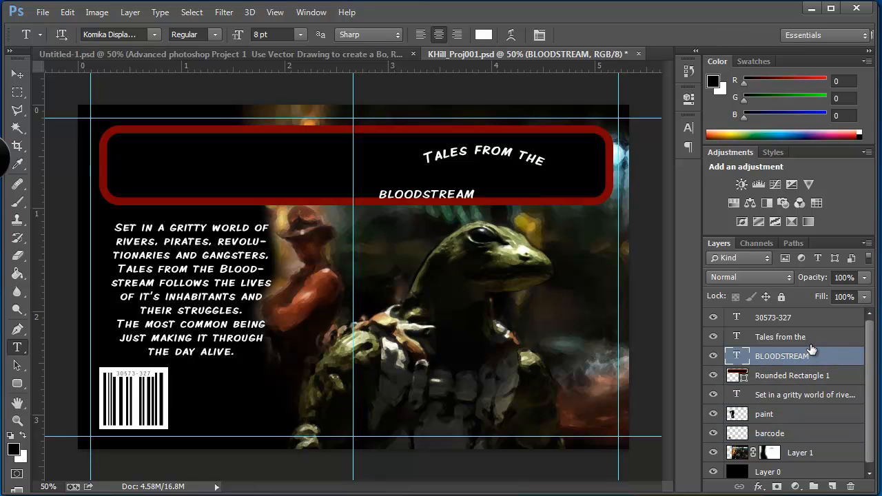
# Step: Change the font of the BLOODSTREAM text to Coalition
pyautogui.doubleClick(739, 357)
pyautogui.click(155, 34)
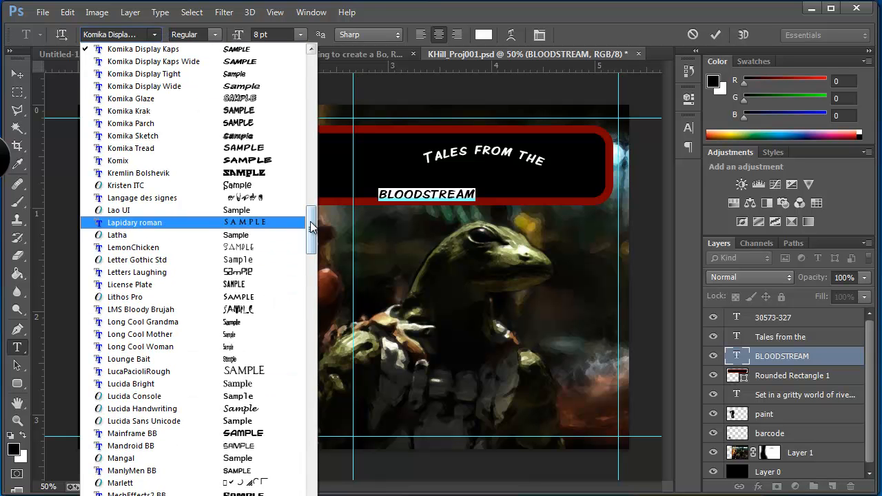
pyautogui.scroll(15, 200, 390)
pyautogui.click(204, 395)
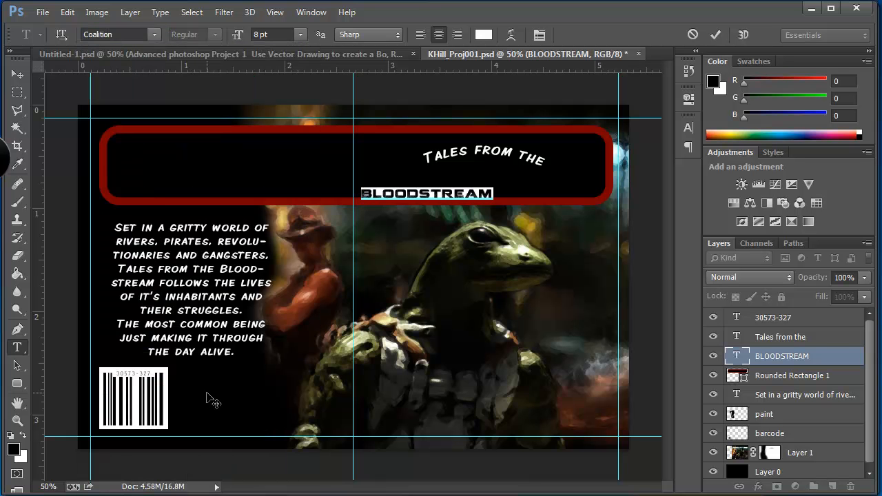
# Step: Try 30 pt and 24 pt for the BLOODSTREAM text, and settle on a size of 14 pt
pyautogui.click(299, 35)
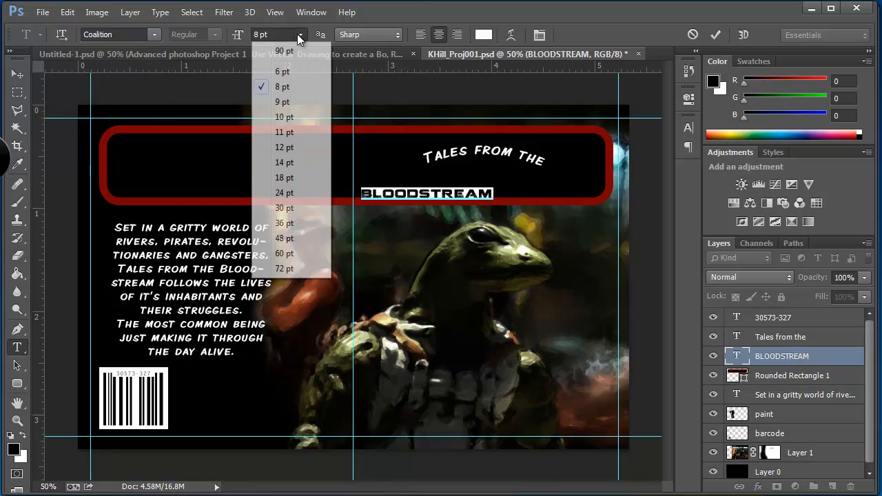
pyautogui.click(292, 206)
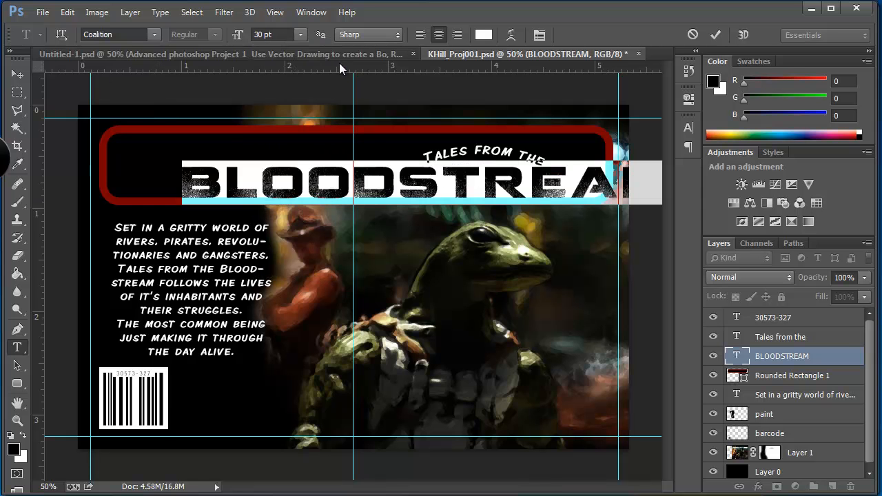
pyautogui.click(300, 34)
pyautogui.click(288, 194)
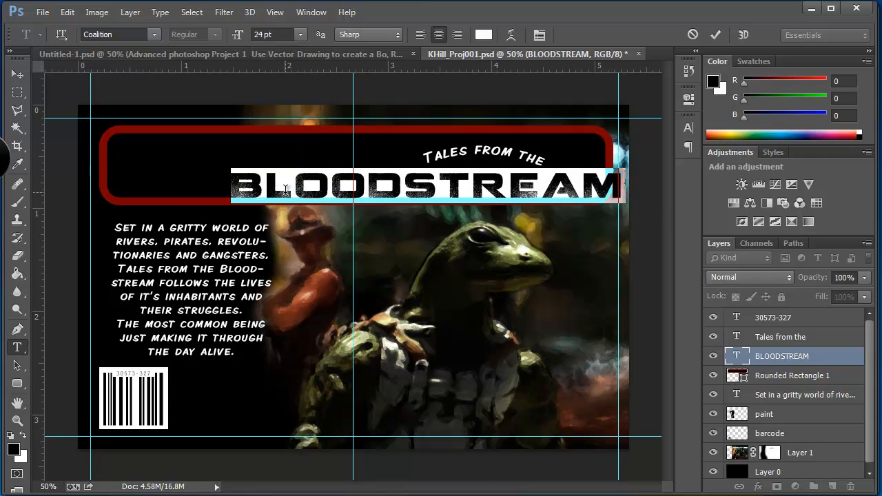
pyautogui.click(303, 35)
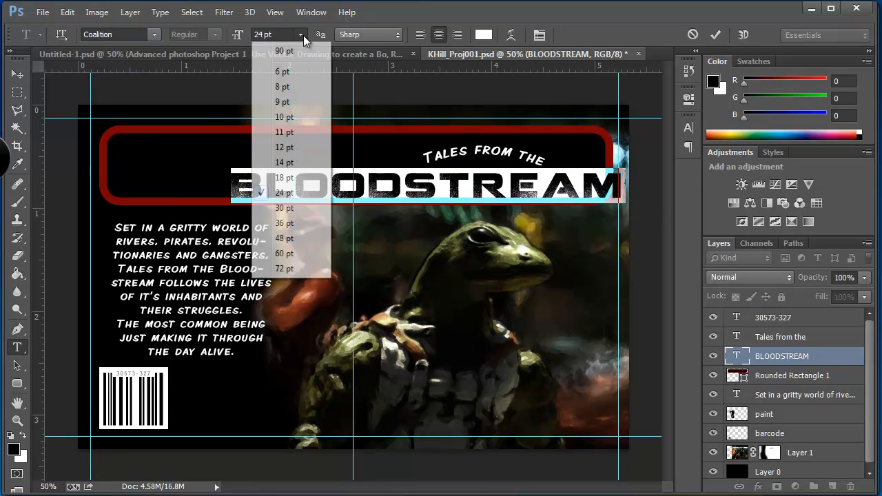
pyautogui.click(294, 168)
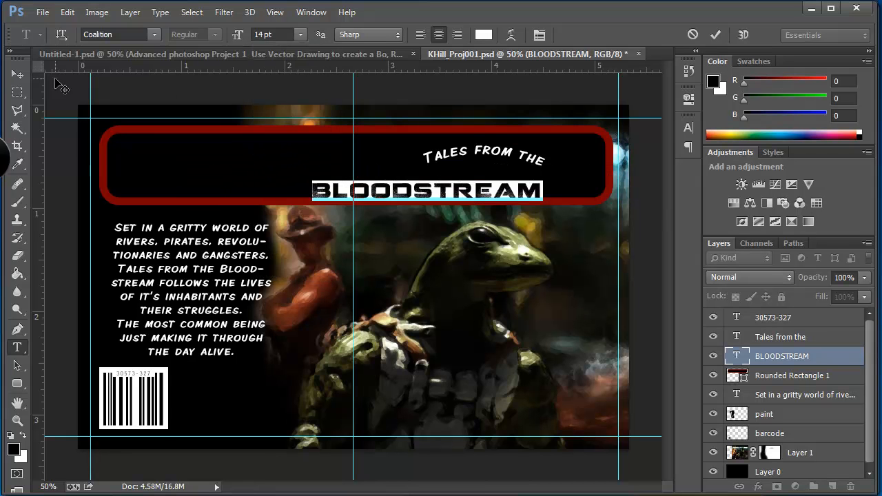
# Step: Move BLOODSTREAM right and up inside the front-cover part of the banner, and shift "Tales from the" slightly left to centre it above
pyautogui.click(19, 74)
pyautogui.moveTo(465, 198); pyautogui.dragTo(514, 191)
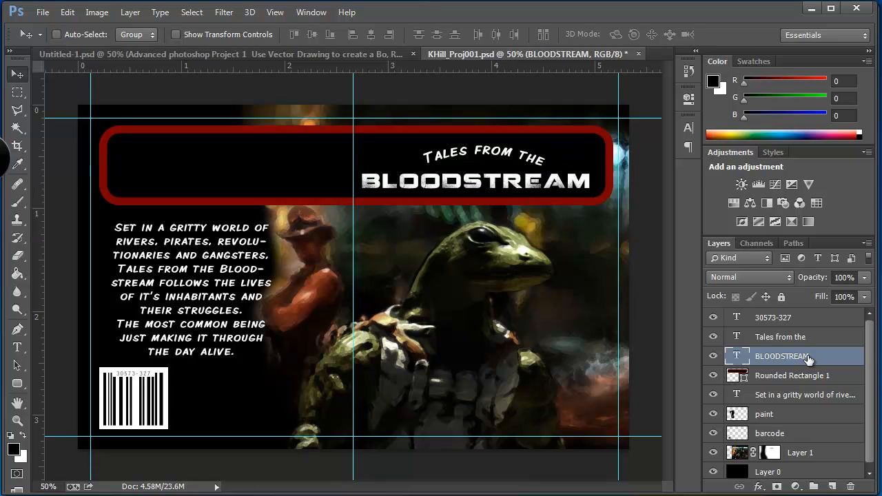
pyautogui.click(793, 338)
pyautogui.moveTo(462, 157); pyautogui.dragTo(456, 157)
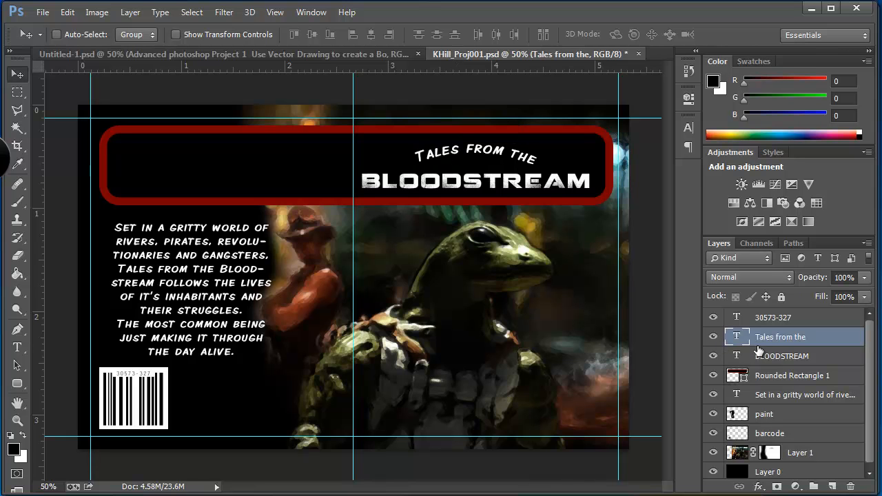
# Step: Narrow Rounded Rectangle 1 from its back-cover end to about 48.83% width so it spans only the front cover
pyautogui.click(736, 394)
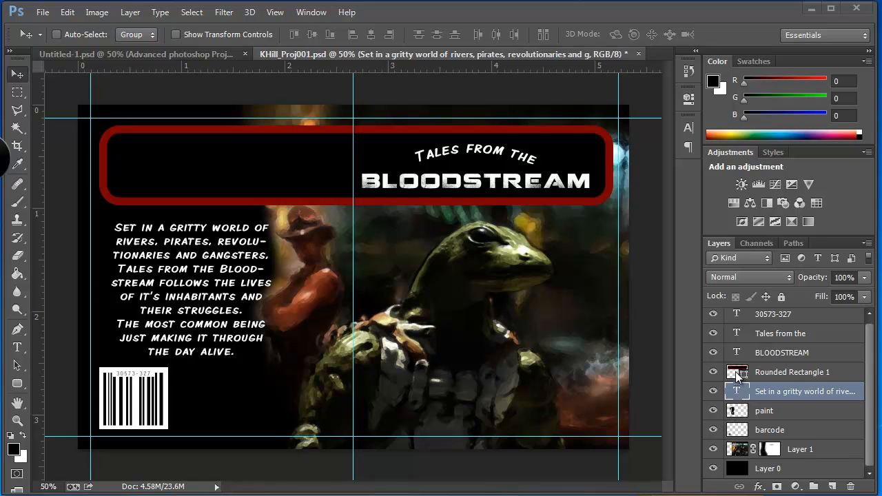
pyautogui.click(773, 374)
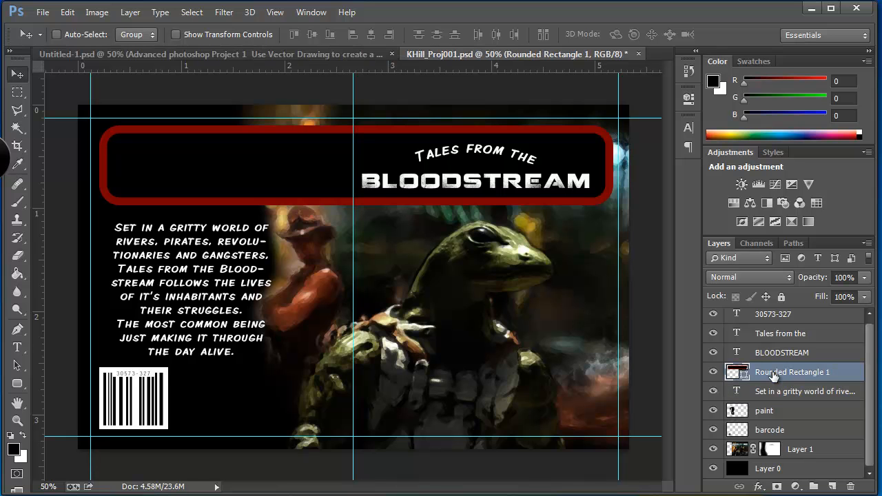
pyautogui.hotkey('ctrl', 't')
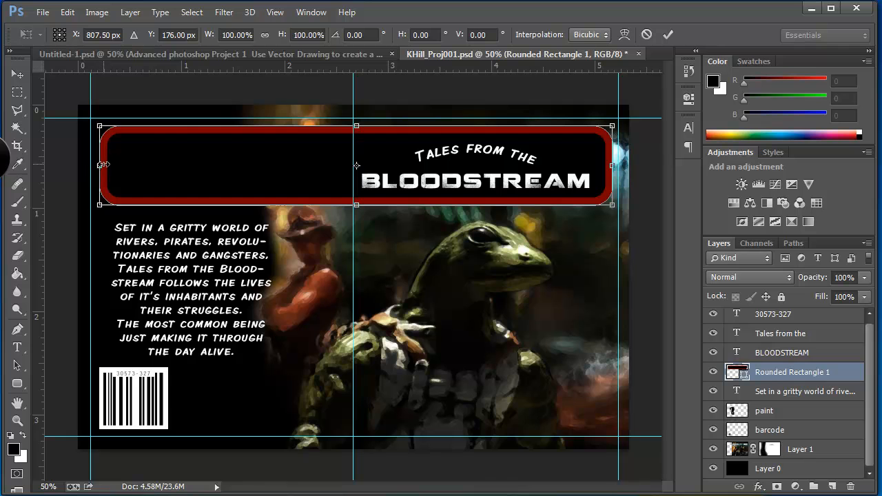
pyautogui.moveTo(143, 166); pyautogui.dragTo(363, 171)
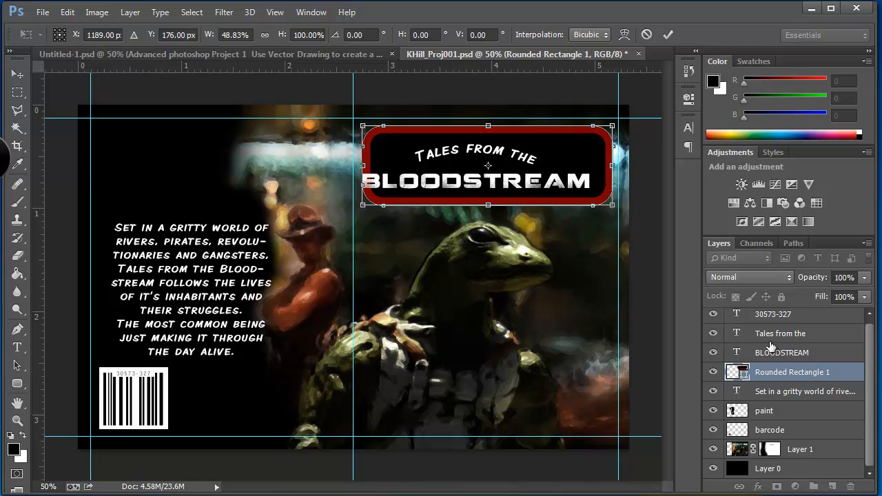
pyautogui.press('Return')
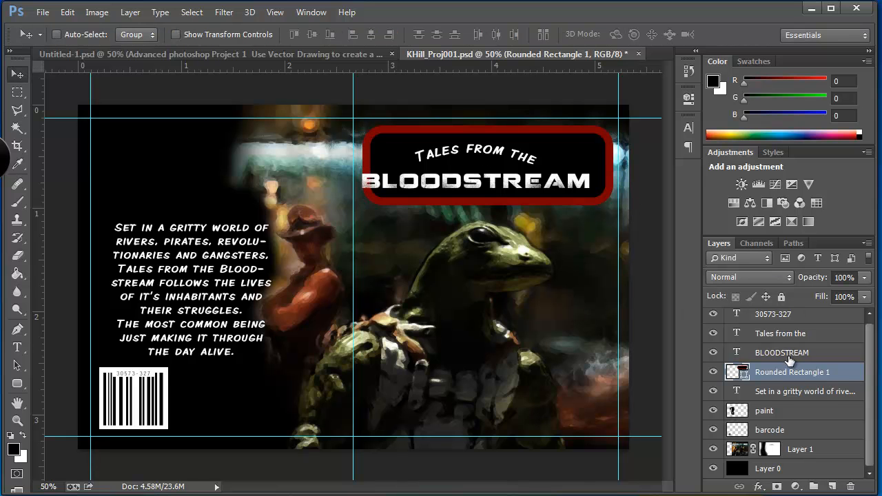
# Step: Set the letter tracking of BLOODSTREAM to 40 and centre both title lines inside the shortened banner
pyautogui.click(791, 356)
pyautogui.moveTo(480, 186); pyautogui.dragTo(503, 186)
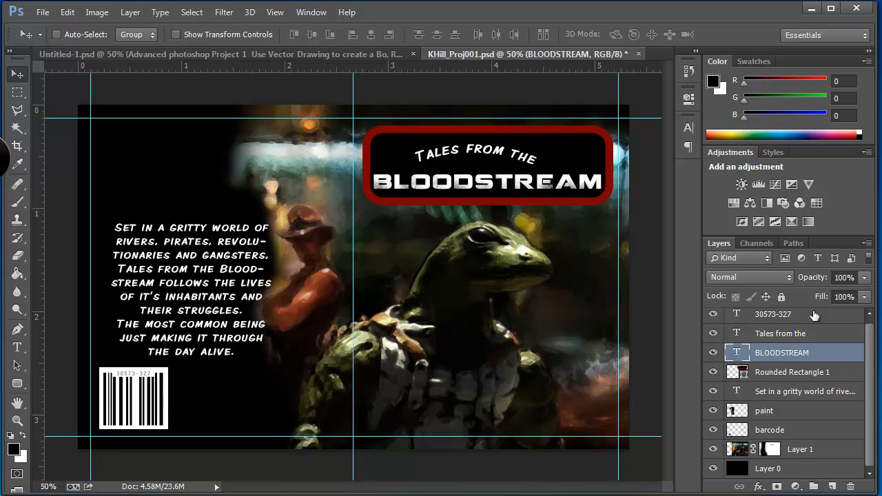
pyautogui.doubleClick(739, 354)
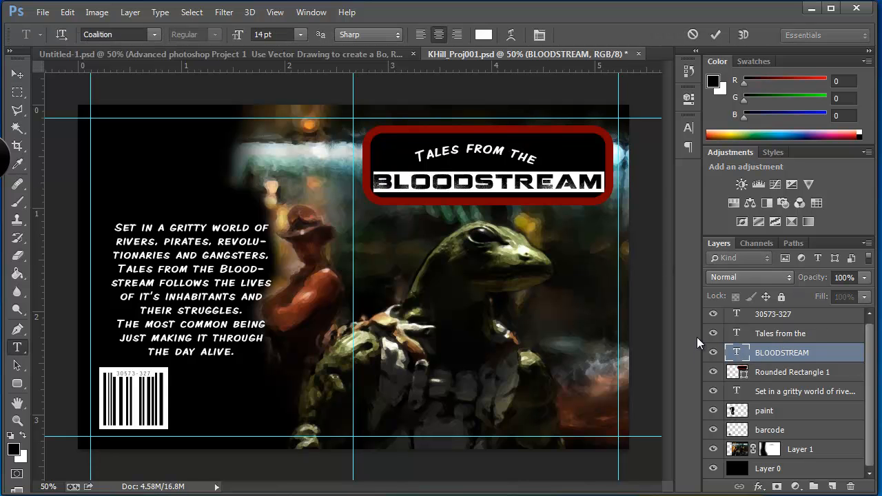
pyautogui.hotkey('ctrl', 't')
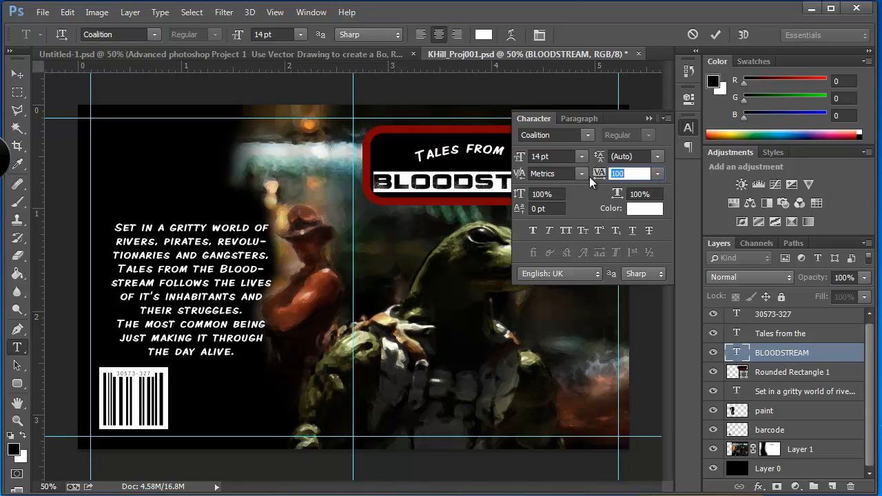
pyautogui.moveTo(601, 178); pyautogui.dragTo(598, 180)
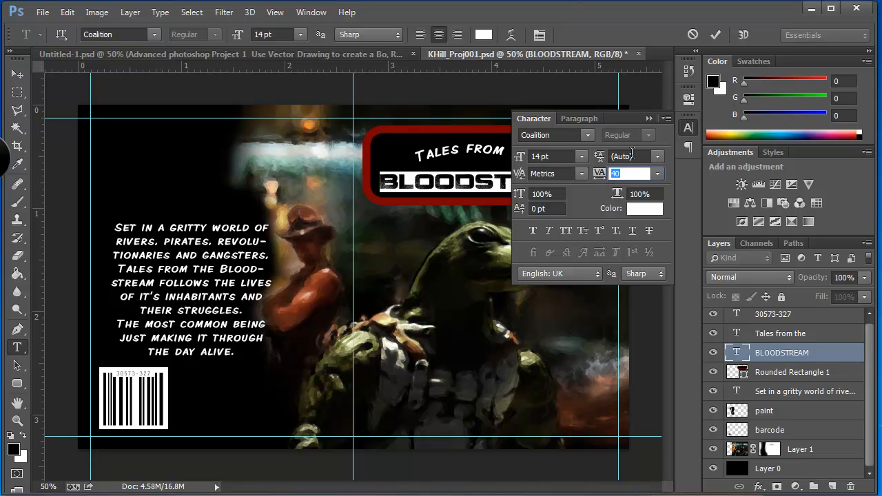
pyautogui.click(648, 118)
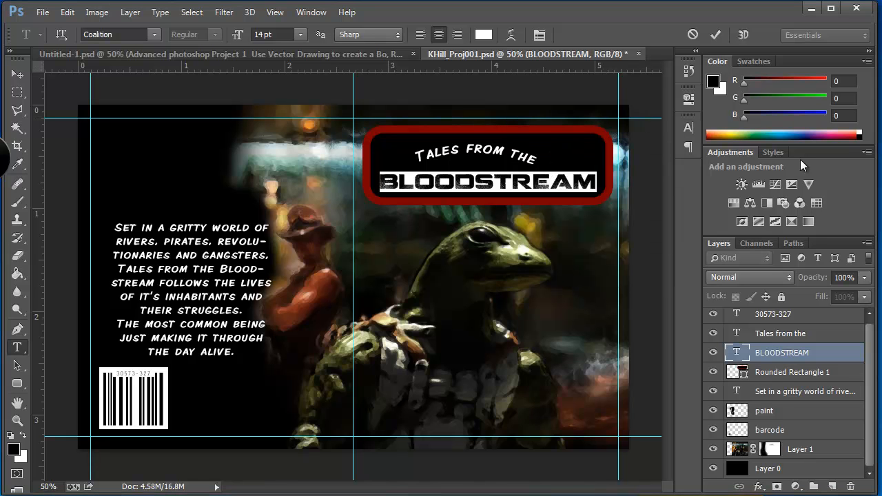
pyautogui.click(18, 75)
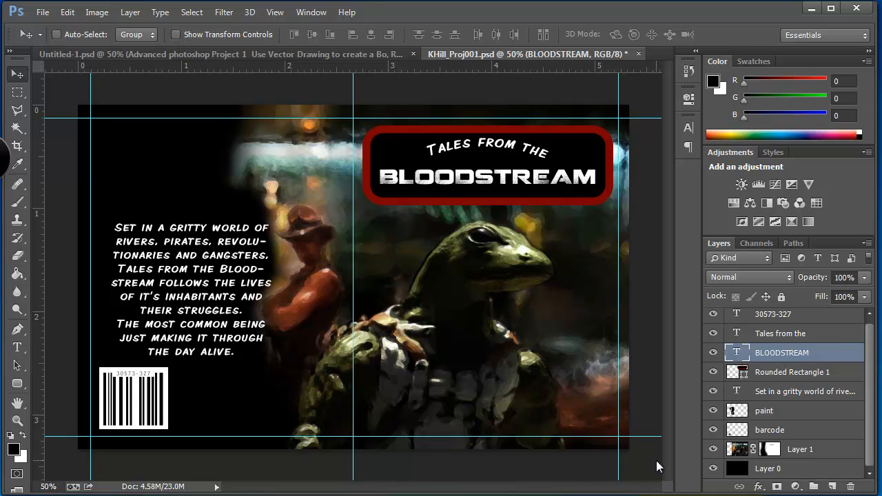
# Step: Check the assignment's requirements list in the browser, and back in Photoshop add a new layer directly above the paint layer
pyautogui.hotkey('alt', 'Tab')
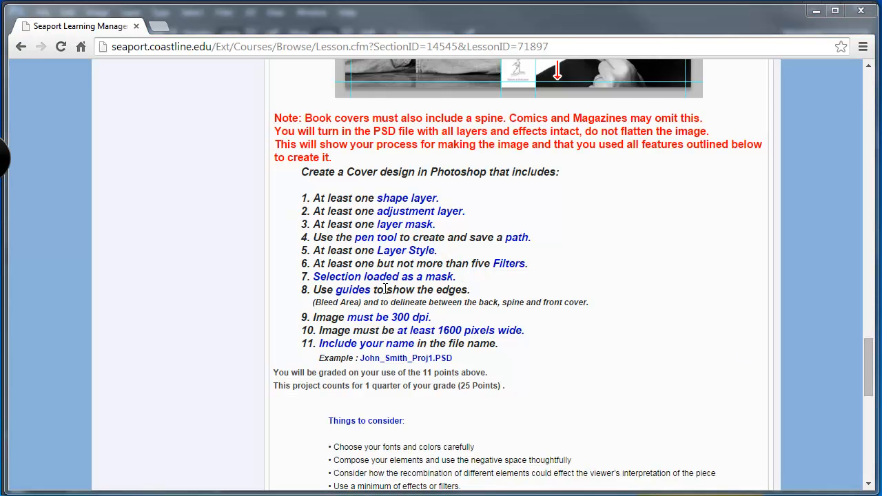
pyautogui.click(810, 12)
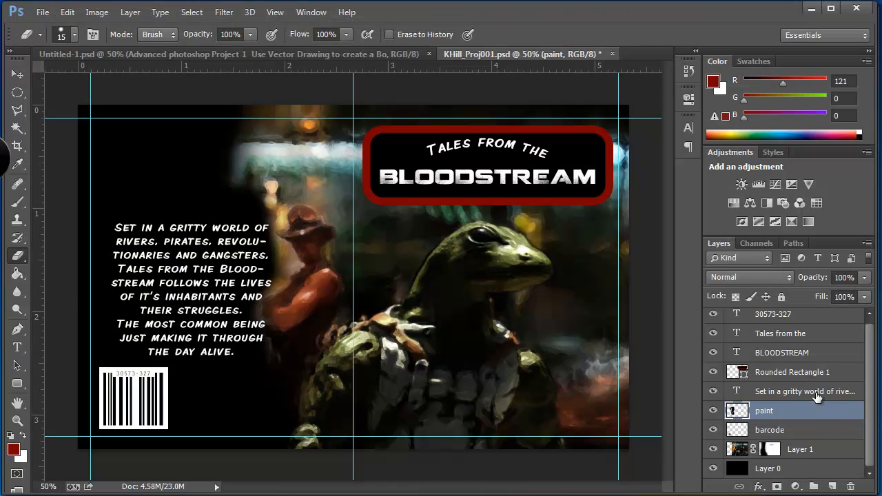
pyautogui.click(816, 392)
pyautogui.click(814, 411)
pyautogui.hotkey('ctrl', 'shift', 'n')
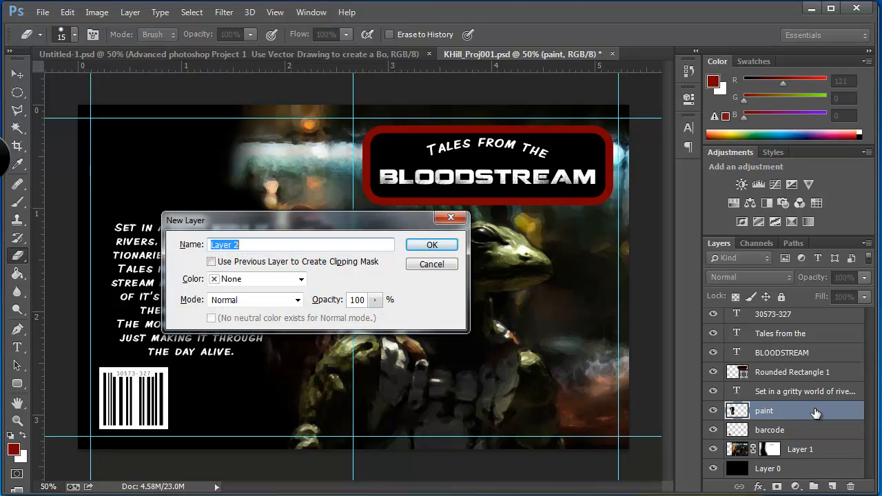
pyautogui.press('Return')
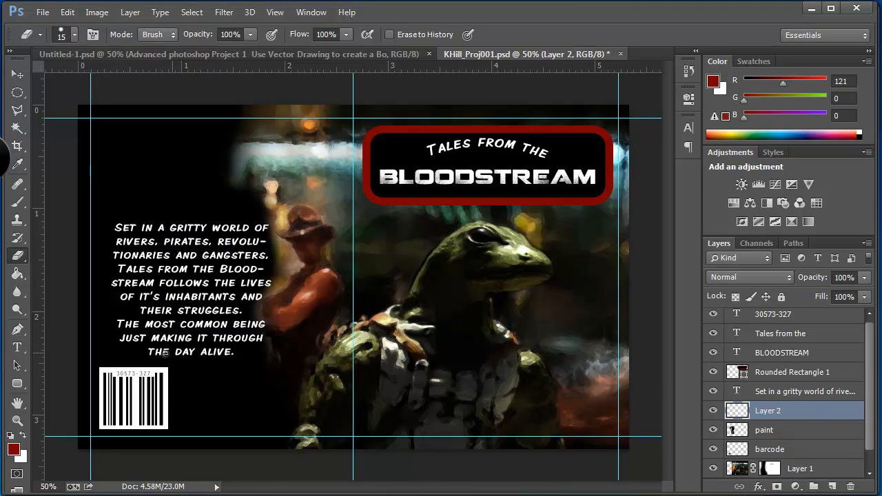
# Step: Paint a solid dark-red scribbled patch over the lizard's chest on Layer 2, using the 24 spatter brush enlarged to 61 px
pyautogui.click(18, 204)
pyautogui.rightClick(408, 339)
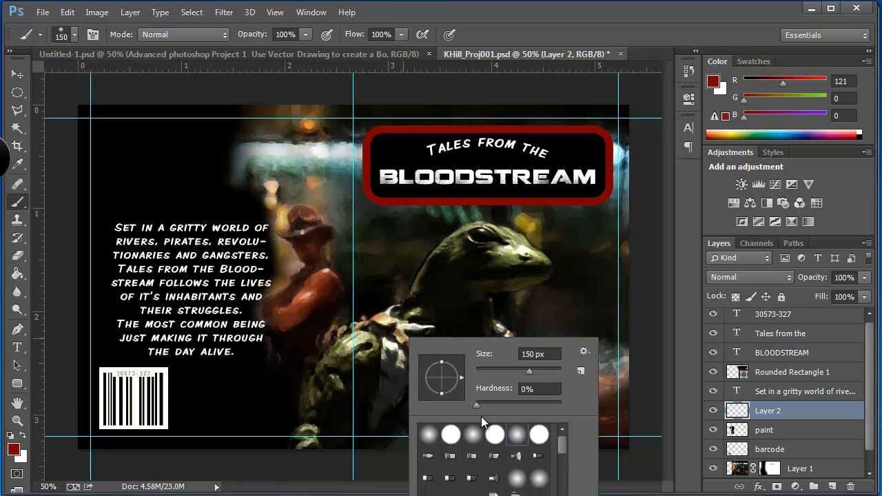
pyautogui.moveTo(563, 444); pyautogui.dragTo(567, 468)
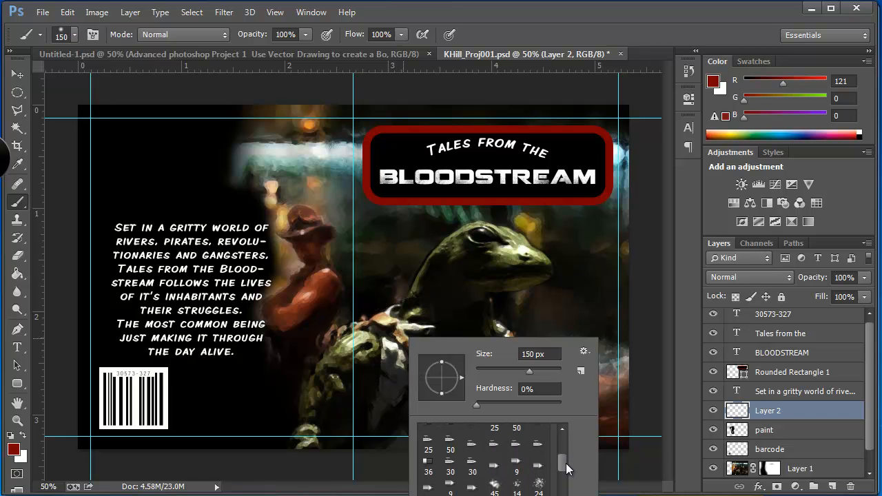
pyautogui.click(538, 486)
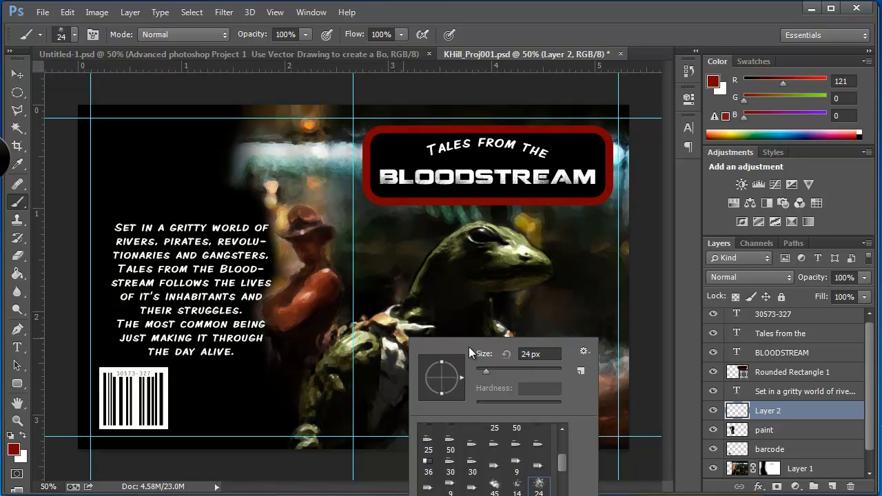
pyautogui.moveTo(484, 370); pyautogui.dragTo(502, 372)
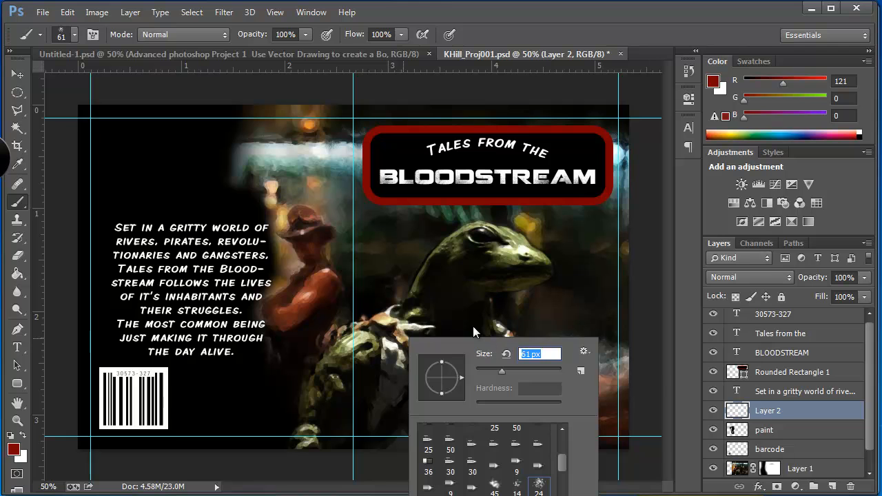
pyautogui.moveTo(434, 290)
pyautogui.mouseDown()
pyautogui.moveTo(417, 321)
pyautogui.moveTo(428, 337)
pyautogui.moveTo(411, 368)
pyautogui.moveTo(518, 318)
pyautogui.moveTo(536, 334)
pyautogui.moveTo(493, 380)
pyautogui.moveTo(475, 350)
pyautogui.moveTo(478, 329)
pyautogui.mouseUp()
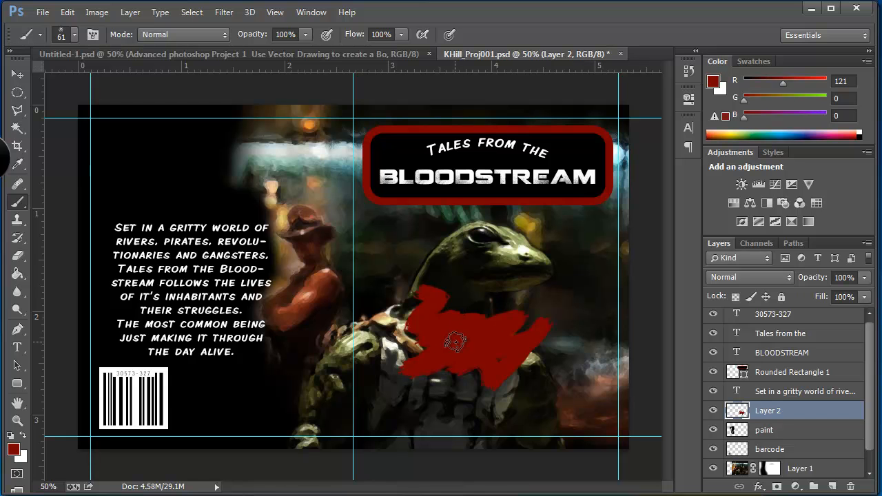
pyautogui.moveTo(390, 365)
pyautogui.mouseDown()
pyautogui.moveTo(486, 336)
pyautogui.moveTo(462, 364)
pyautogui.moveTo(523, 312)
pyautogui.moveTo(449, 390)
pyautogui.moveTo(462, 359)
pyautogui.moveTo(434, 382)
pyautogui.moveTo(470, 354)
pyautogui.moveTo(516, 373)
pyautogui.moveTo(483, 381)
pyautogui.moveTo(492, 348)
pyautogui.moveTo(480, 387)
pyautogui.moveTo(427, 337)
pyautogui.moveTo(401, 337)
pyautogui.moveTo(445, 309)
pyautogui.moveTo(404, 321)
pyautogui.moveTo(430, 286)
pyautogui.moveTo(460, 293)
pyautogui.mouseUp()
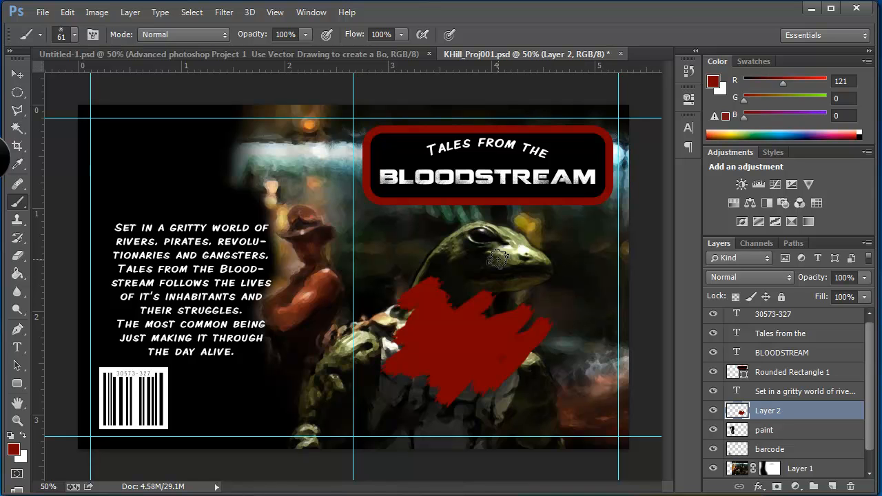
# Step: Move the red patch towards the front cover's lower outer corner and rotate it slightly counterclockwise
pyautogui.click(16, 76)
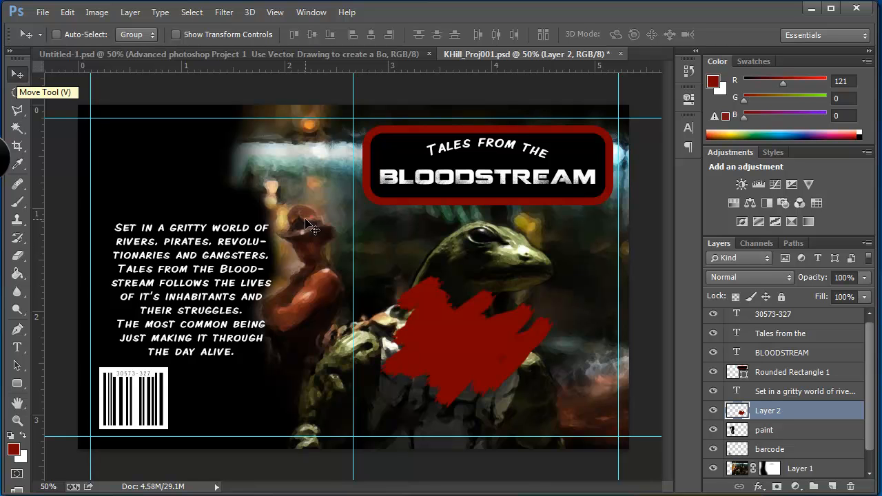
pyautogui.moveTo(460, 336)
pyautogui.mouseDown()
pyautogui.moveTo(435, 332)
pyautogui.moveTo(496, 358)
pyautogui.moveTo(483, 345)
pyautogui.moveTo(503, 358)
pyautogui.moveTo(505, 351)
pyautogui.mouseUp()
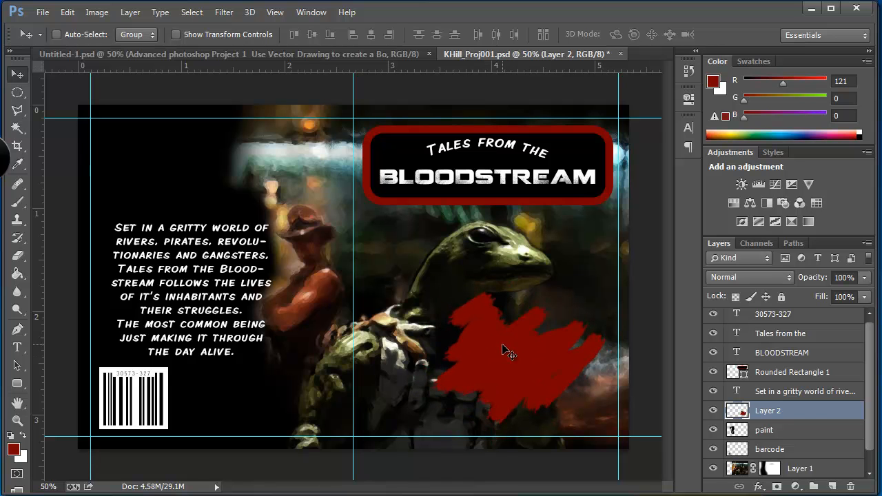
pyautogui.hotkey('ctrl', 't')
pyautogui.moveTo(418, 267)
pyautogui.mouseDown()
pyautogui.moveTo(396, 372)
pyautogui.moveTo(430, 458)
pyautogui.moveTo(600, 479)
pyautogui.moveTo(468, 469)
pyautogui.moveTo(350, 475)
pyautogui.moveTo(244, 333)
pyautogui.moveTo(238, 138)
pyautogui.moveTo(262, 217)
pyautogui.mouseUp()
pyautogui.press('Return')
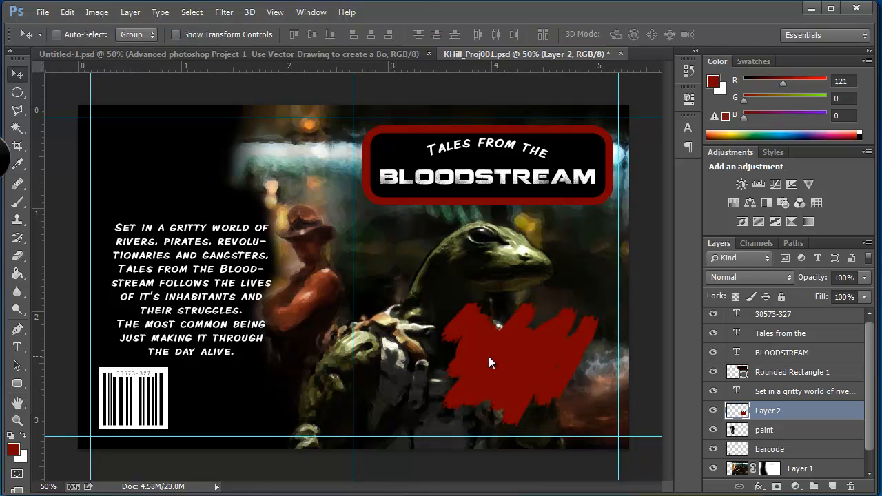
pyautogui.moveTo(490, 378); pyautogui.dragTo(499, 381)
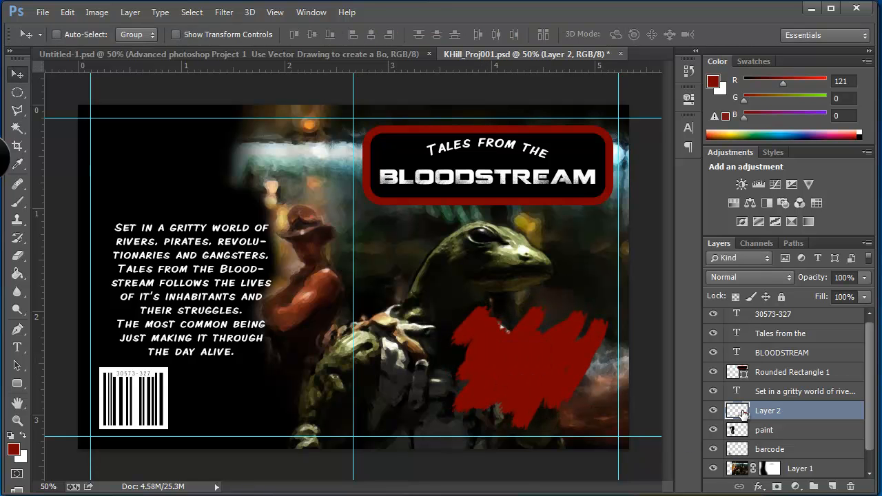
# Step: Load the red patch's outline as a selection, turn it into Layer 2's mask, and make the layer's pixels active again
pyautogui.keyDown('ctrl'); pyautogui.click(737, 411); pyautogui.keyUp('ctrl')
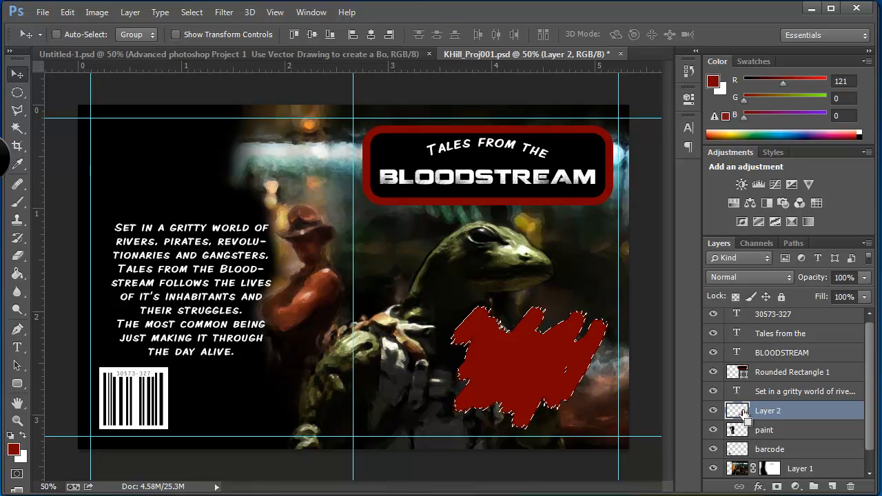
pyautogui.click(776, 486)
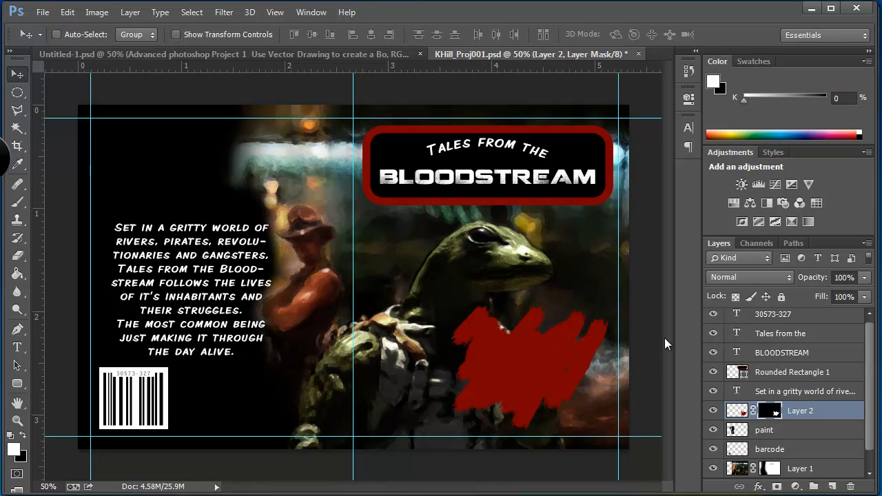
pyautogui.click(735, 412)
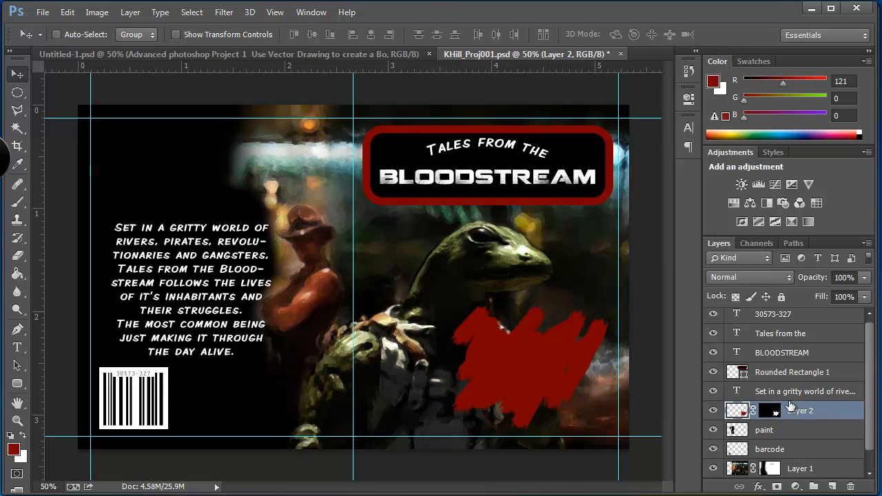
# Step: Paint over the whole masked red patch with the darker red 4f0000
pyautogui.click(14, 450)
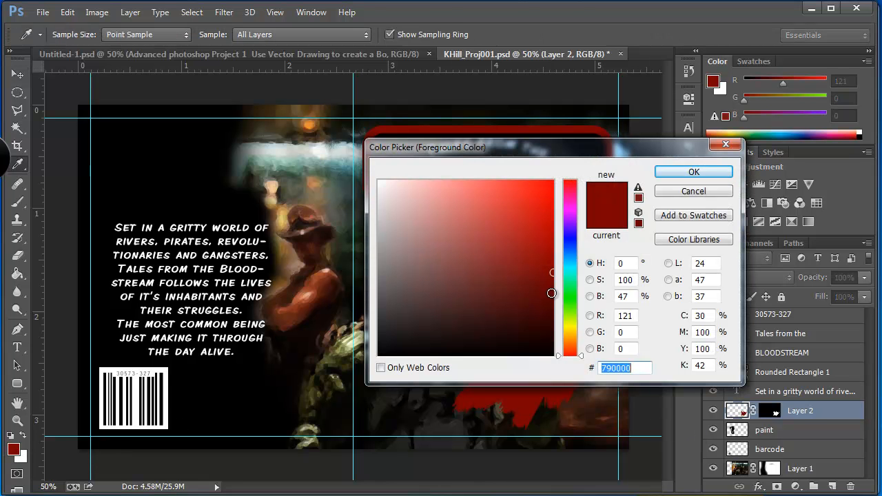
pyautogui.moveTo(547, 294); pyautogui.dragTo(552, 301)
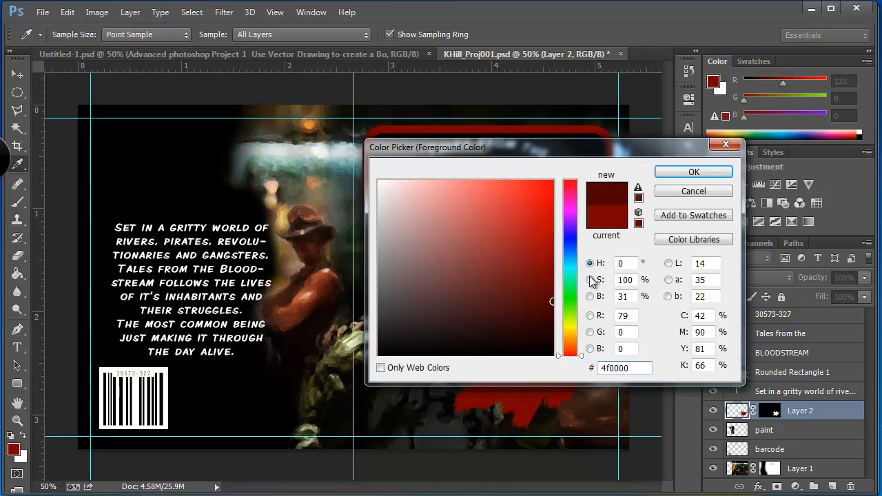
pyautogui.click(684, 176)
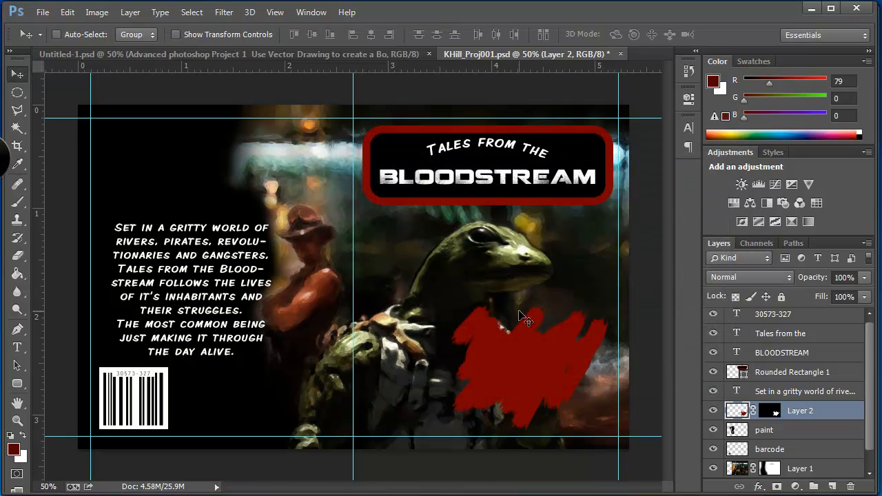
pyautogui.press('b')
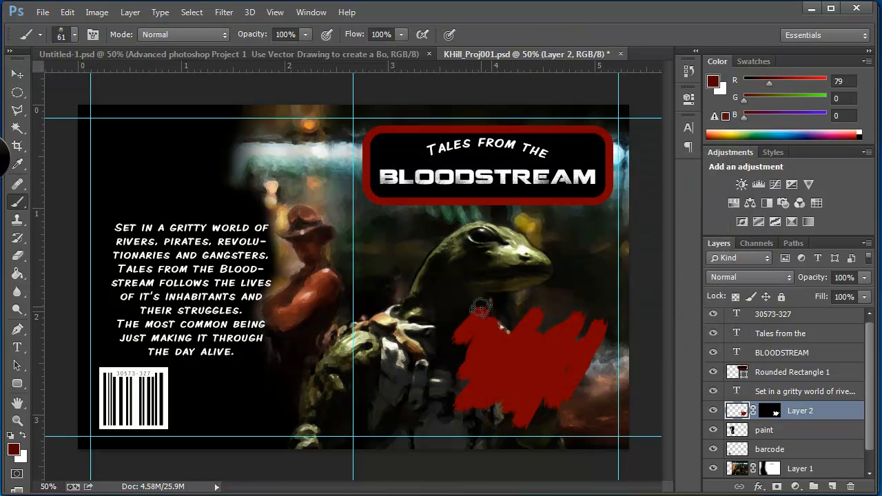
pyautogui.moveTo(470, 319)
pyautogui.mouseDown()
pyautogui.moveTo(533, 283)
pyautogui.moveTo(520, 342)
pyautogui.moveTo(600, 318)
pyautogui.moveTo(569, 398)
pyautogui.moveTo(537, 400)
pyautogui.moveTo(522, 418)
pyautogui.moveTo(545, 377)
pyautogui.moveTo(489, 412)
pyautogui.moveTo(492, 395)
pyautogui.moveTo(476, 374)
pyautogui.mouseUp()
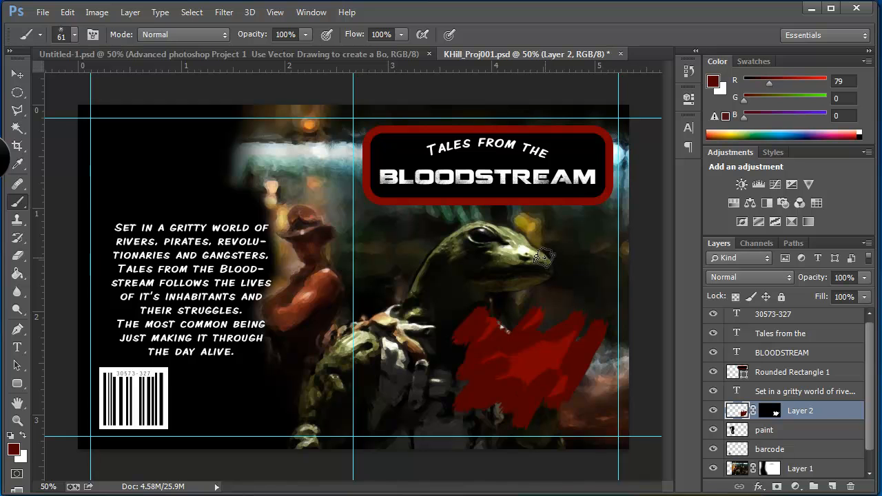
pyautogui.moveTo(532, 401)
pyautogui.mouseDown()
pyautogui.moveTo(529, 349)
pyautogui.moveTo(569, 330)
pyautogui.moveTo(524, 332)
pyautogui.mouseUp()
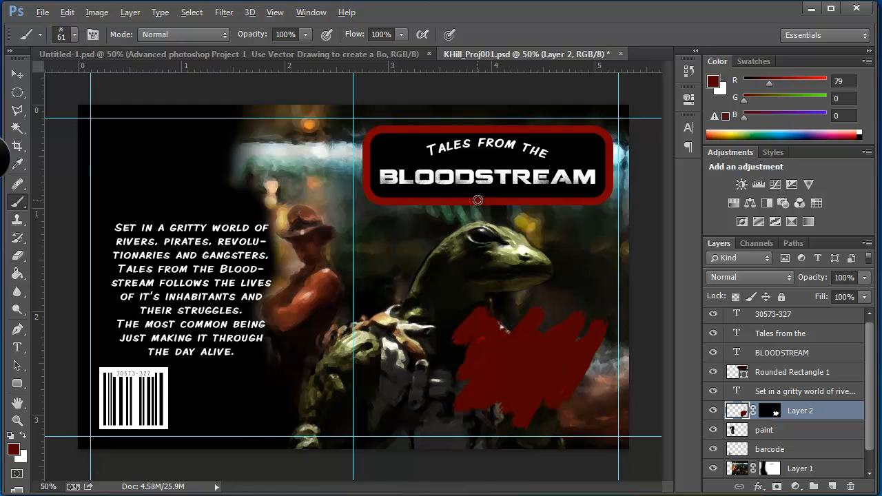
# Step: Brush diagonal streaks of the brighter red 790000 across the dark-red masked patch
pyautogui.moveTo(500, 320)
pyautogui.mouseDown()
pyautogui.moveTo(452, 396)
pyautogui.moveTo(538, 314)
pyautogui.mouseUp()
pyautogui.moveTo(518, 429); pyautogui.dragTo(576, 317)
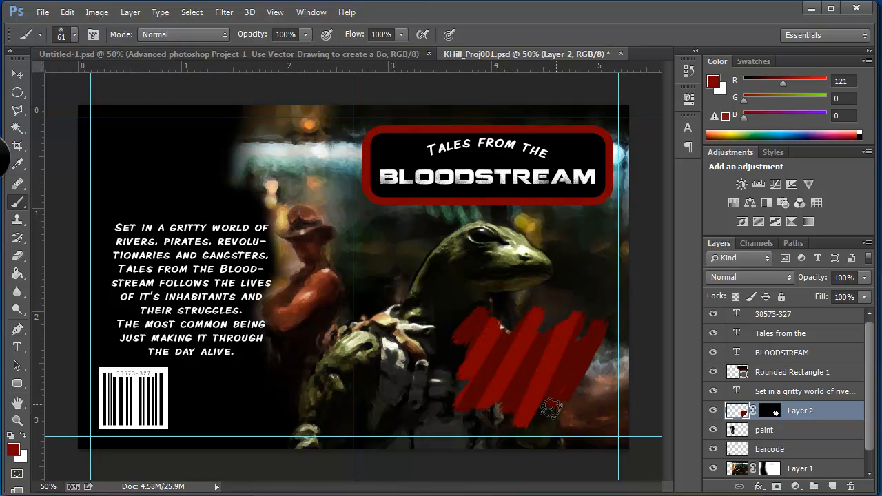
# Step: Brush one more 790000 red streak along the patch's outer edge and soften Layer 2 with the basic Blur filter
pyautogui.moveTo(576, 406); pyautogui.dragTo(600, 320)
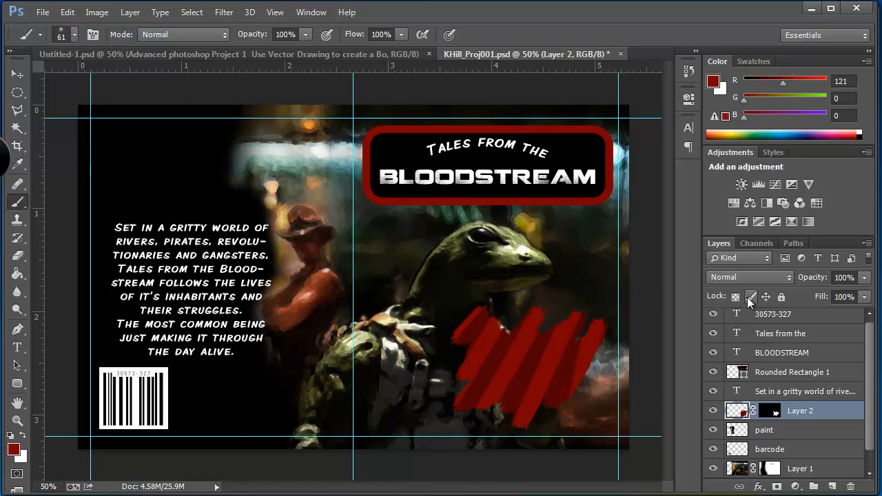
pyautogui.click(224, 13)
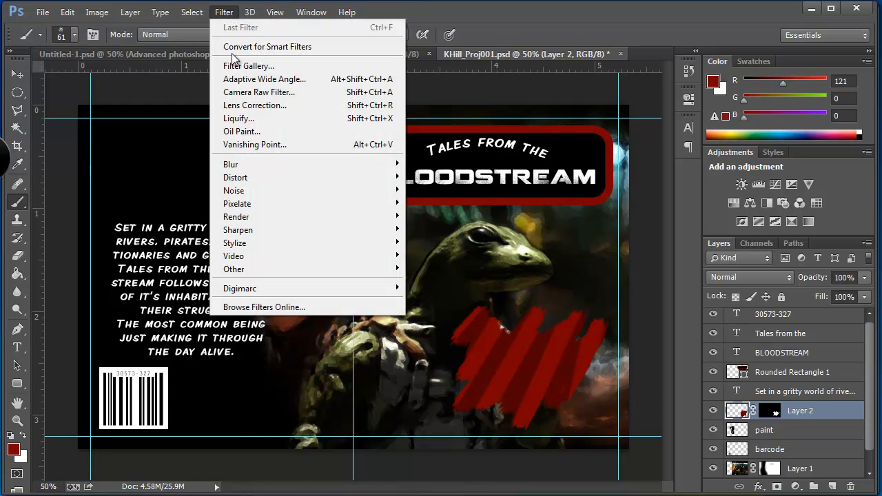
pyautogui.moveTo(248, 163)
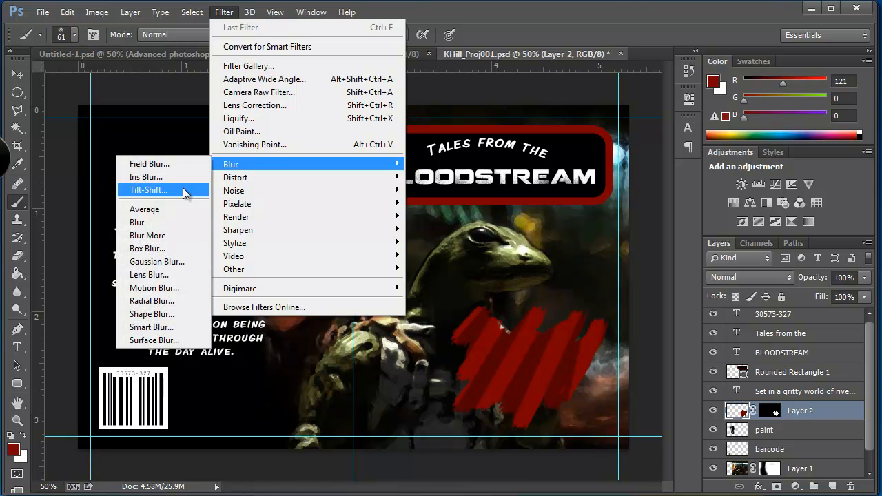
pyautogui.click(165, 222)
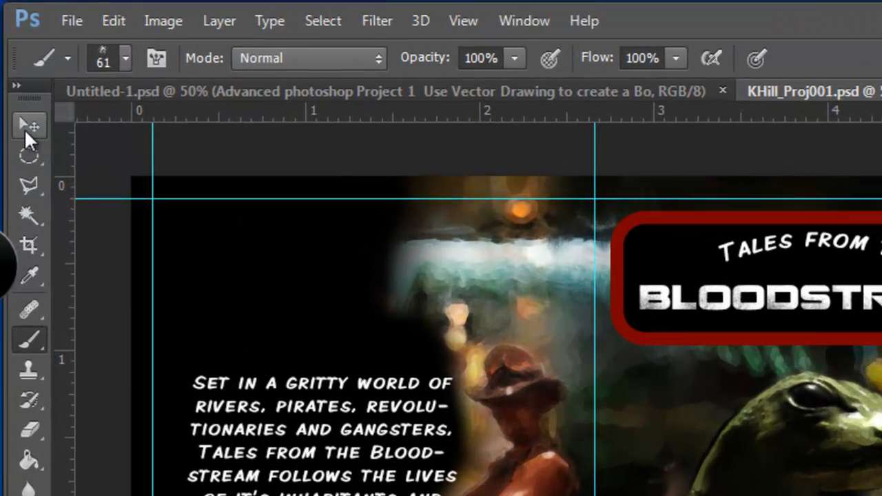
# Step: Add a drop shadow to Layer 2 with 60% opacity, 27 px distance and 7 px size
pyautogui.click(28, 131)
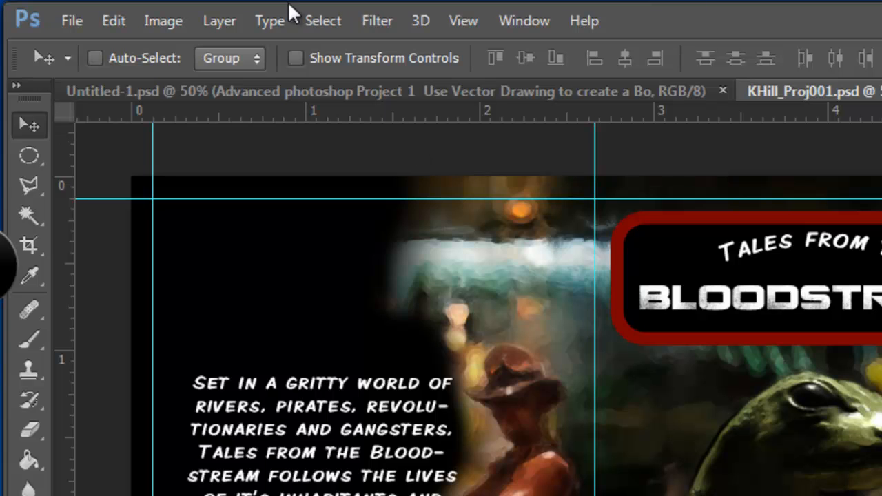
pyautogui.click(211, 19)
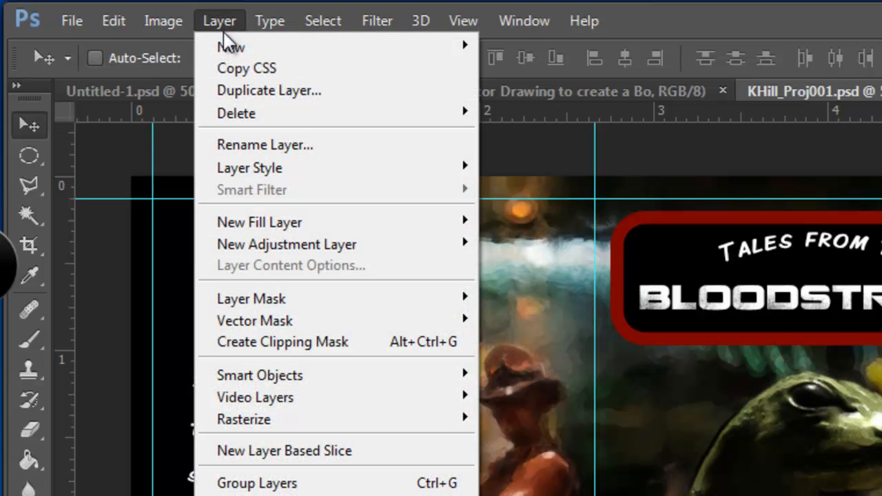
pyautogui.moveTo(301, 169)
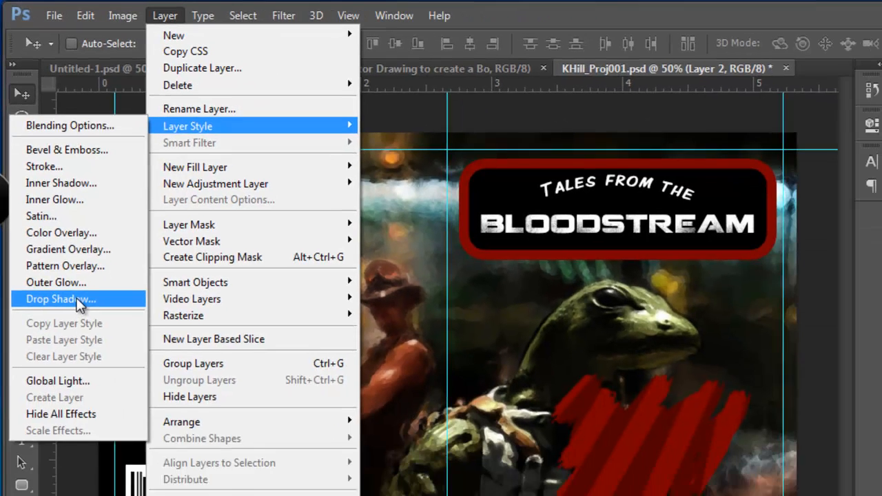
pyautogui.click(81, 398)
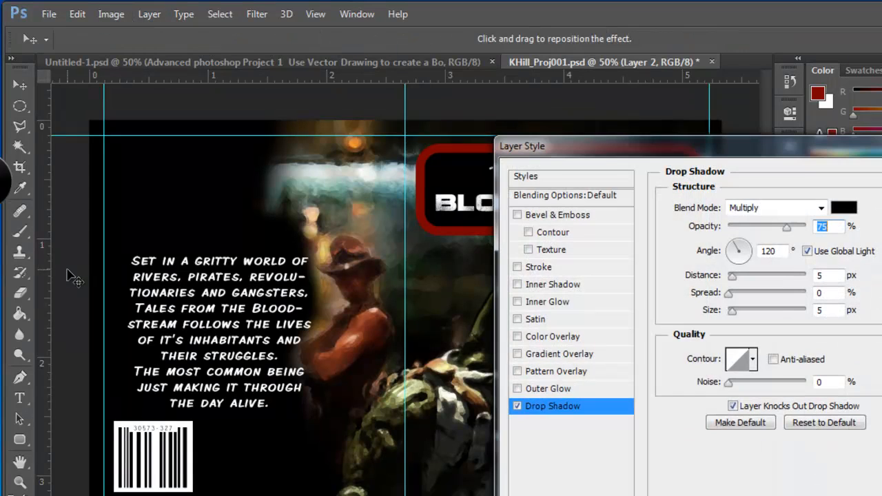
pyautogui.moveTo(599, 155); pyautogui.dragTo(172, 31)
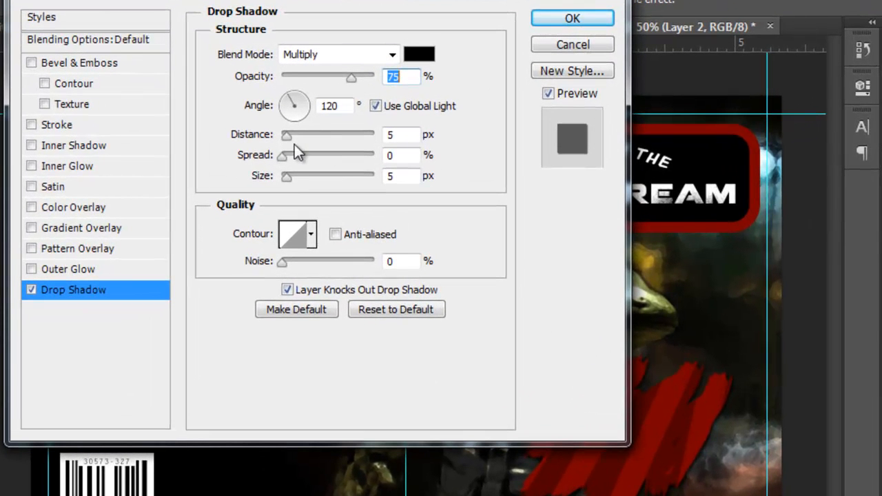
pyautogui.moveTo(287, 139); pyautogui.dragTo(307, 137)
pyautogui.moveTo(349, 81)
pyautogui.mouseDown()
pyautogui.moveTo(328, 84)
pyautogui.moveTo(367, 84)
pyautogui.moveTo(337, 82)
pyautogui.mouseUp()
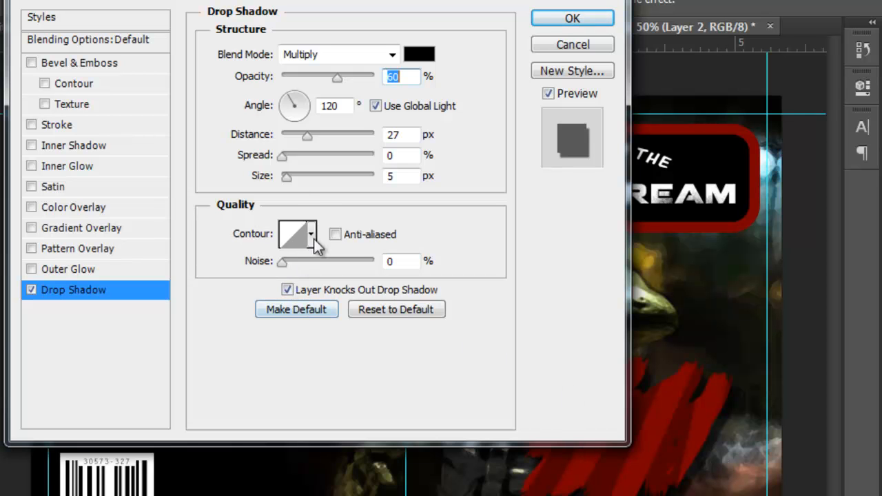
pyautogui.moveTo(286, 177); pyautogui.dragTo(287, 177)
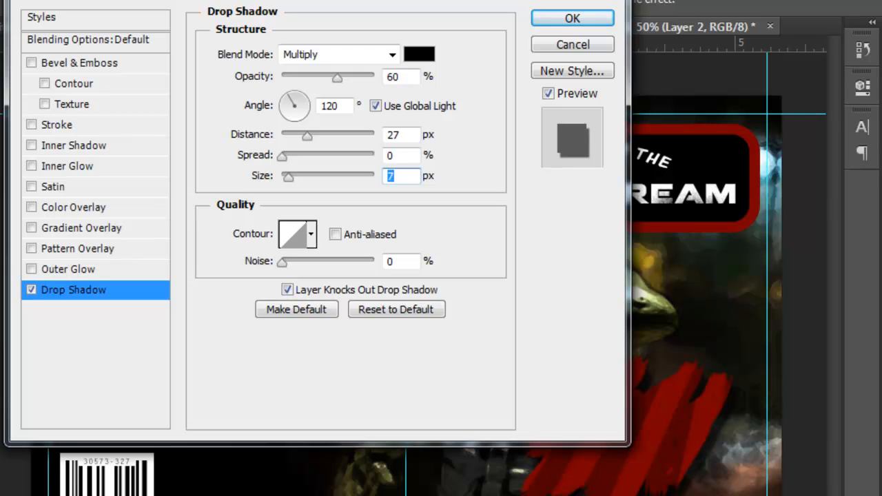
# Step: Add a black outside stroke effect to Layer 2's patch and set its size to 6 px
pyautogui.click(31, 125)
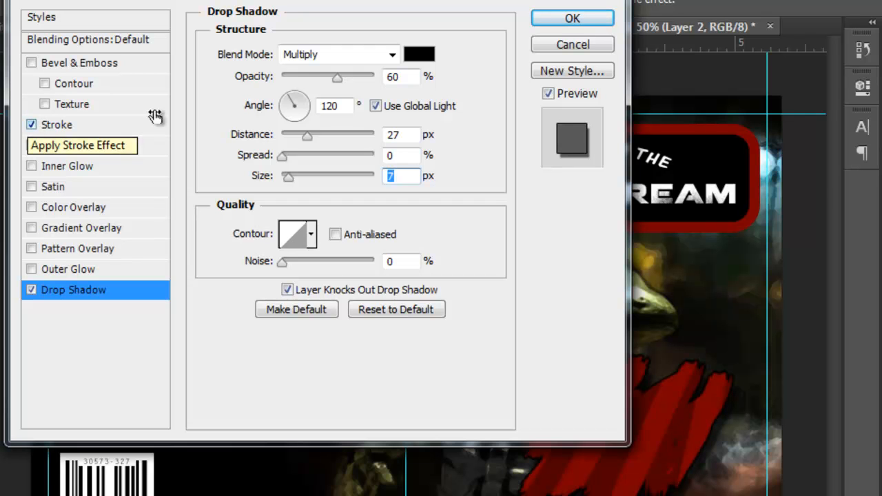
pyautogui.click(51, 128)
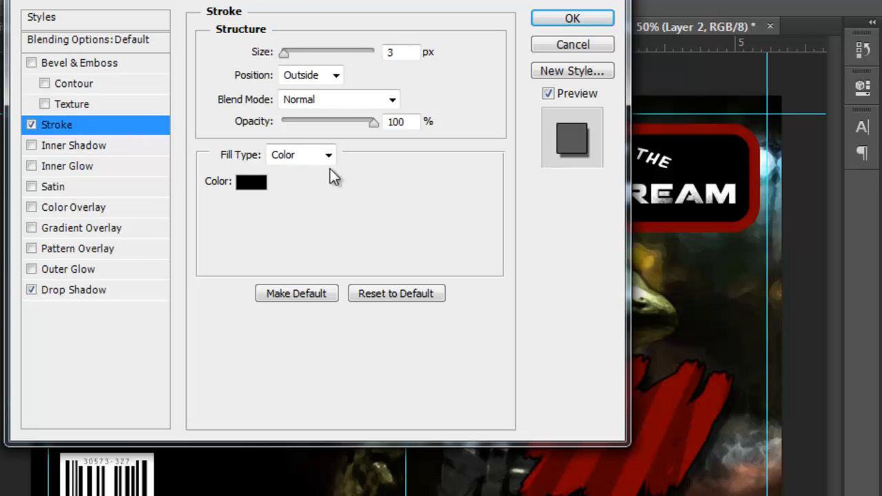
pyautogui.moveTo(288, 55)
pyautogui.mouseDown()
pyautogui.moveTo(303, 58)
pyautogui.moveTo(288, 59)
pyautogui.mouseUp()
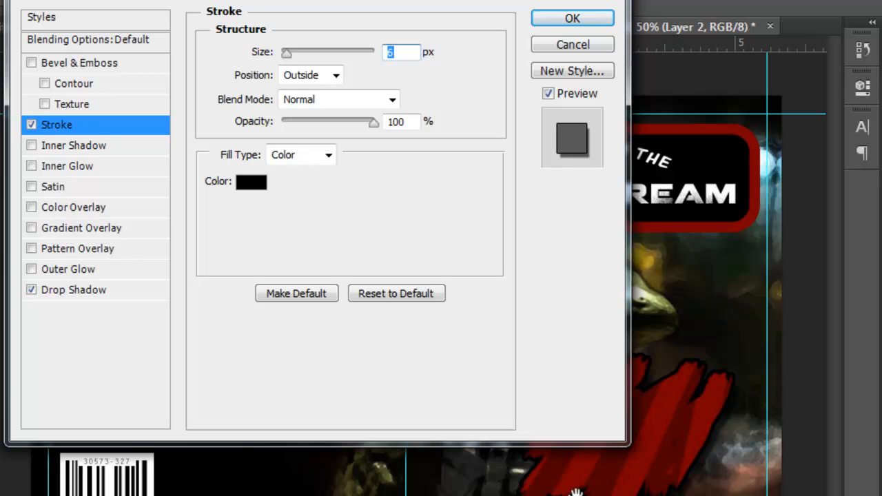
# Step: Try the Inside and Center positions for the stroke and return it to Outside
pyautogui.click(336, 76)
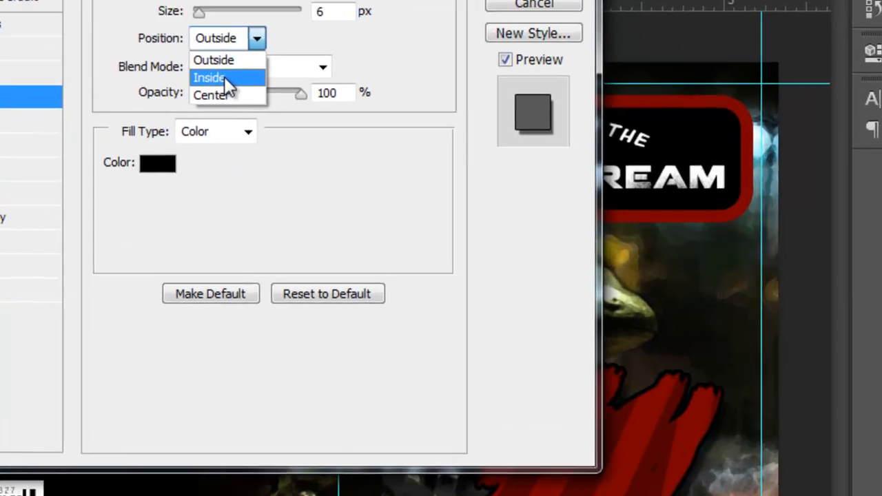
pyautogui.click(297, 109)
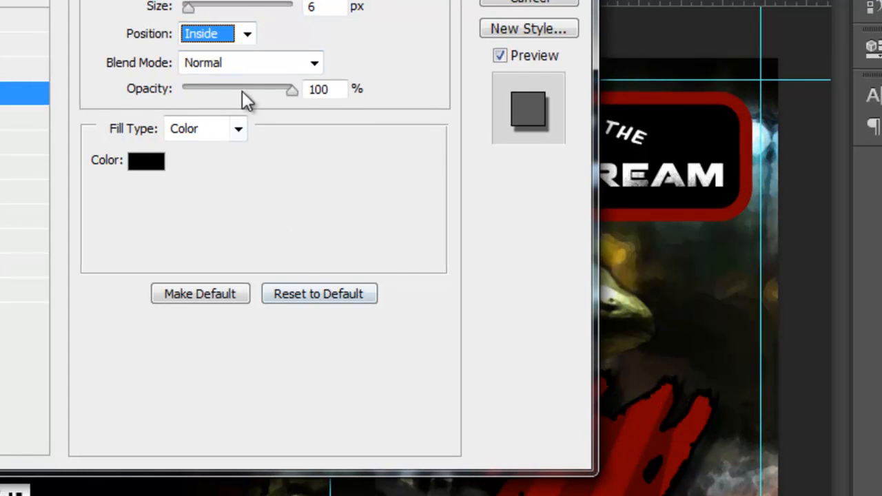
pyautogui.click(246, 33)
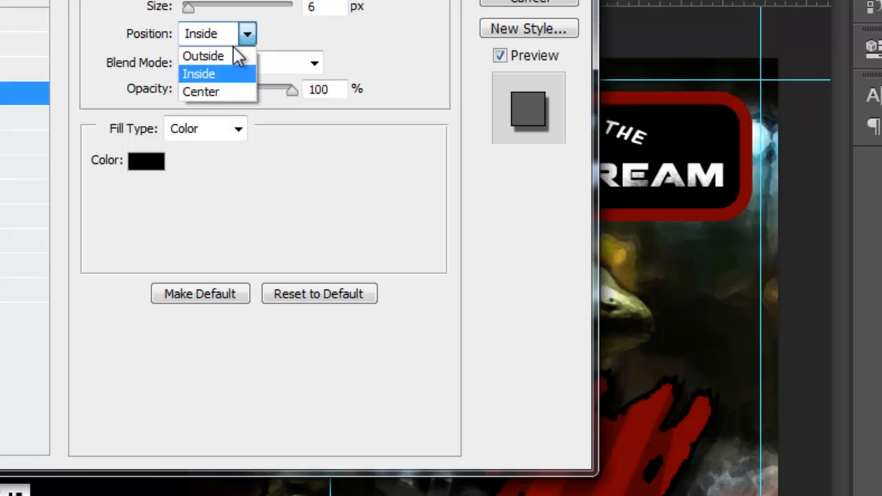
pyautogui.click(221, 92)
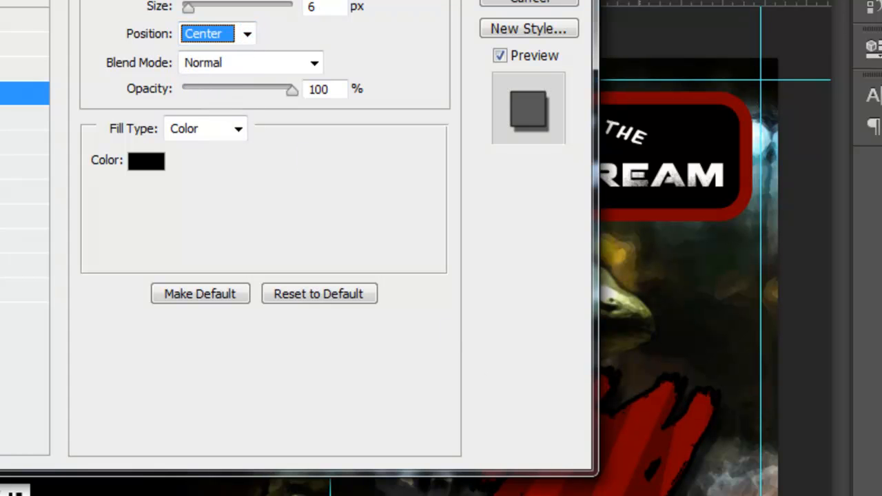
pyautogui.click(248, 34)
pyautogui.click(215, 55)
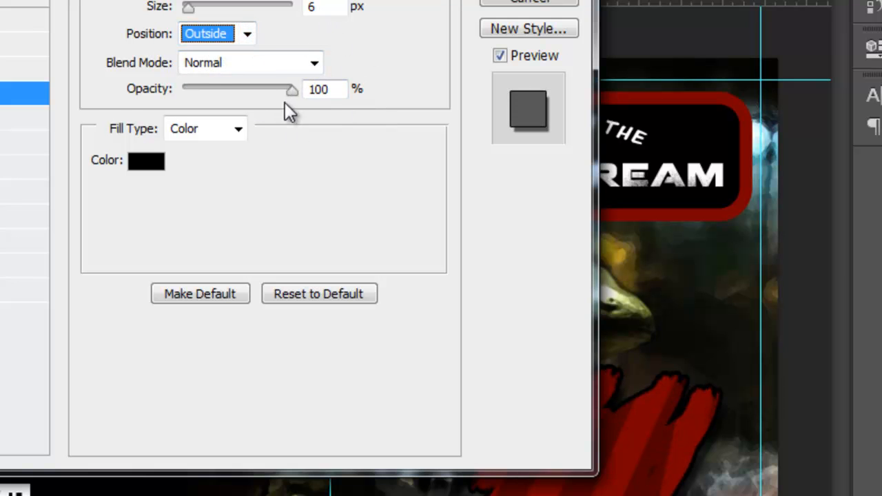
# Step: Leave the stroke's opacity at 100% and apply the layer style to the patch
pyautogui.moveTo(288, 93); pyautogui.dragTo(326, 110)
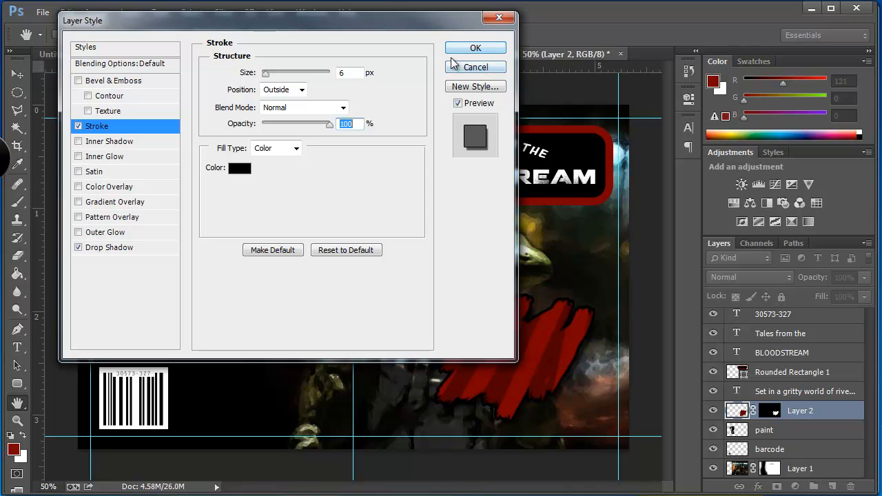
pyautogui.click(474, 48)
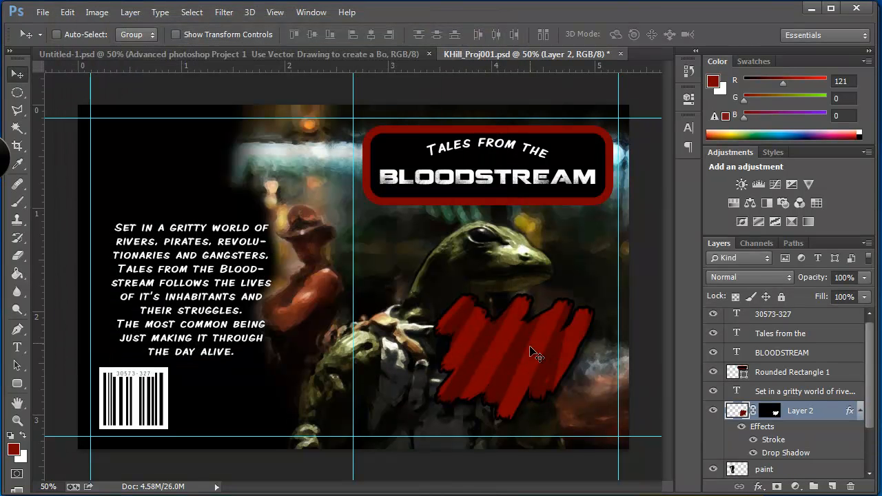
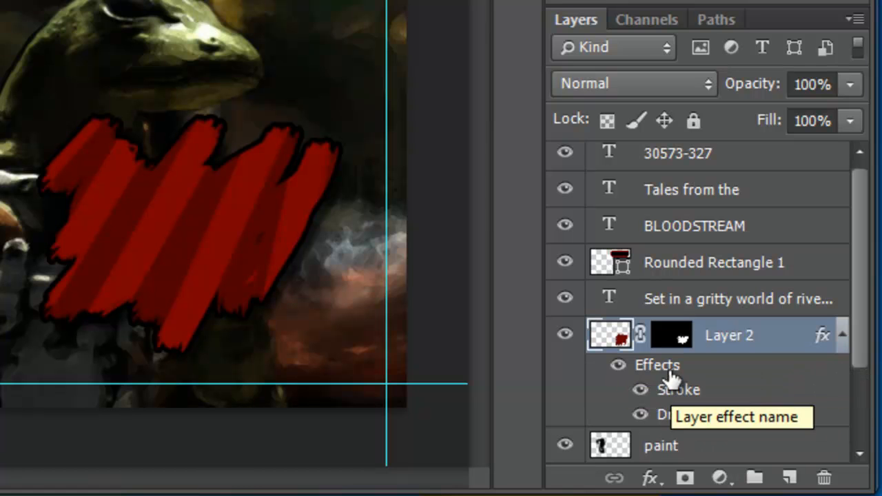
# Step: Hide and restore Layer 2's drop shadow and stroke one at a time to compare the patch without each effect
pyautogui.click(641, 414)
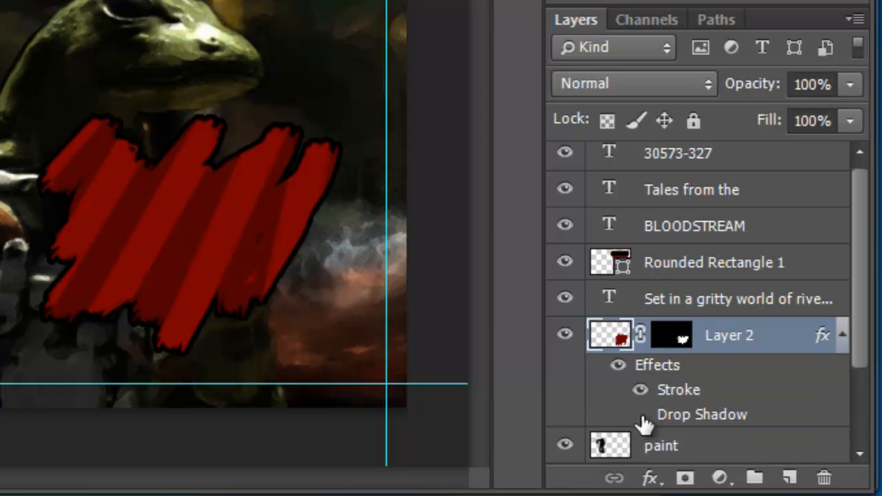
pyautogui.click(638, 392)
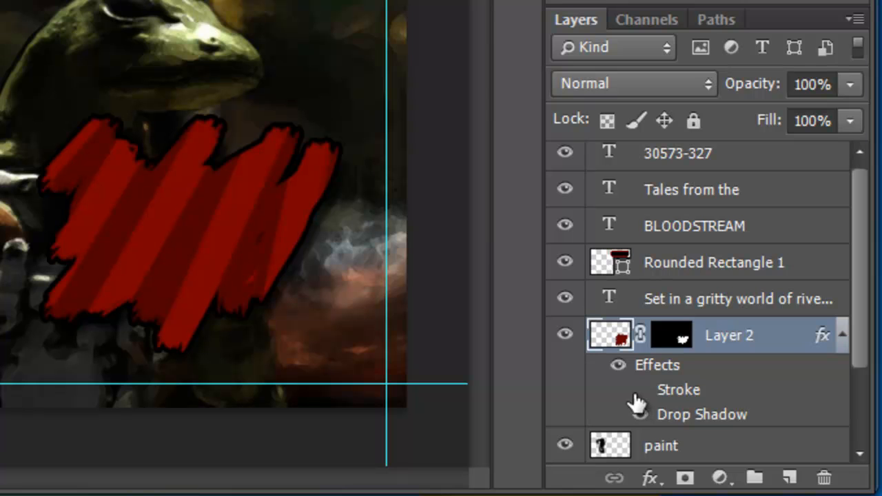
pyautogui.click(639, 391)
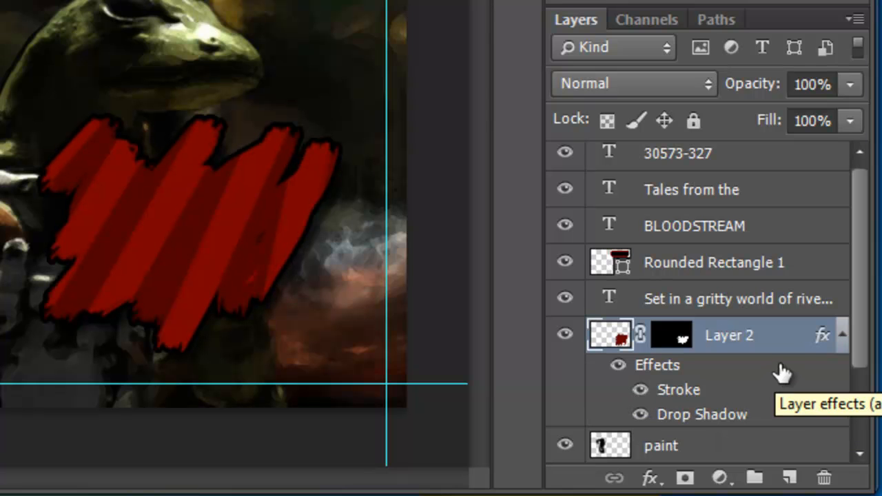
# Step: Copy Layer 2's stroke and drop shadow style and paste it onto the title banner's Rounded Rectangle 1 layer
pyautogui.rightClick(821, 337)
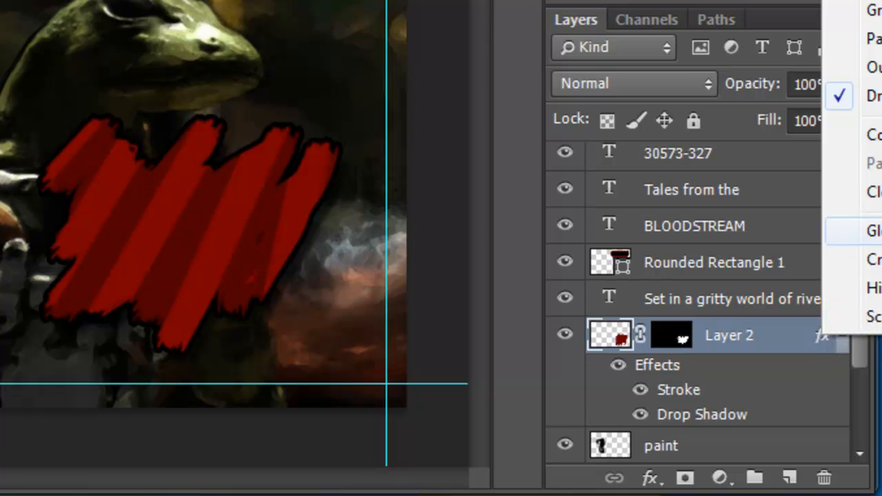
pyautogui.click(855, 135)
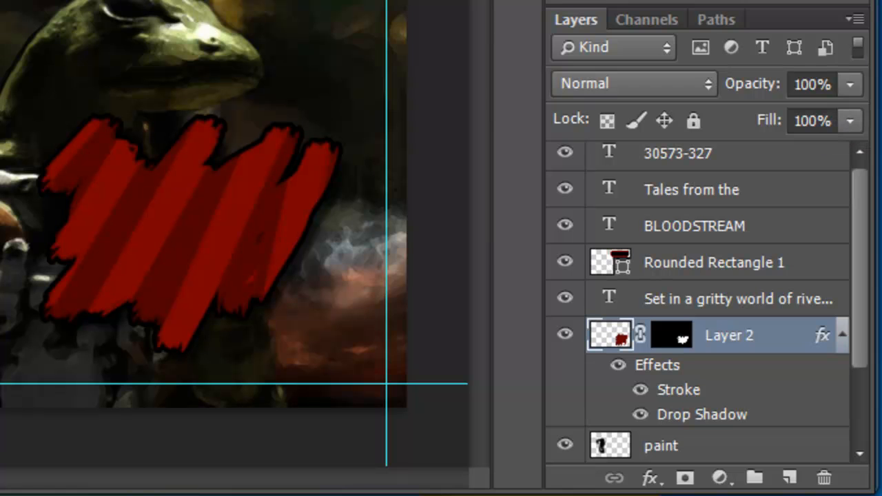
pyautogui.moveTo(858, 253)
pyautogui.mouseDown()
pyautogui.moveTo(861, 371)
pyautogui.moveTo(873, 246)
pyautogui.mouseUp()
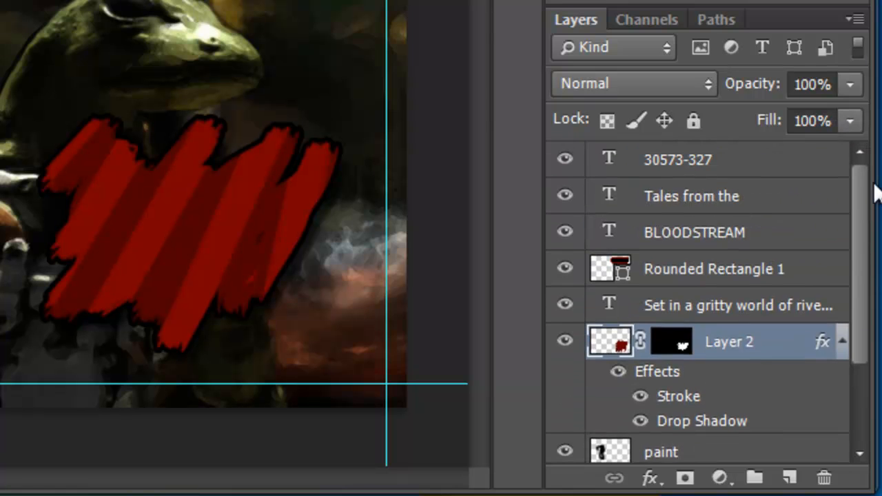
pyautogui.click(824, 283)
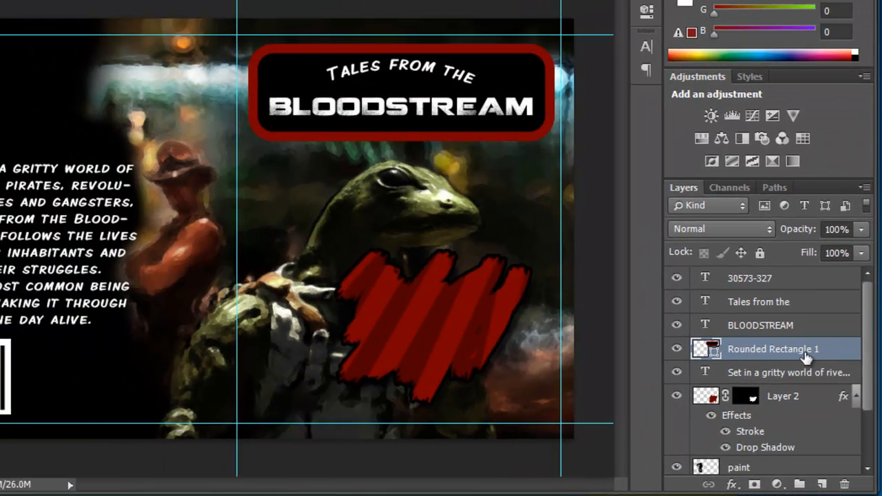
pyautogui.rightClick(845, 349)
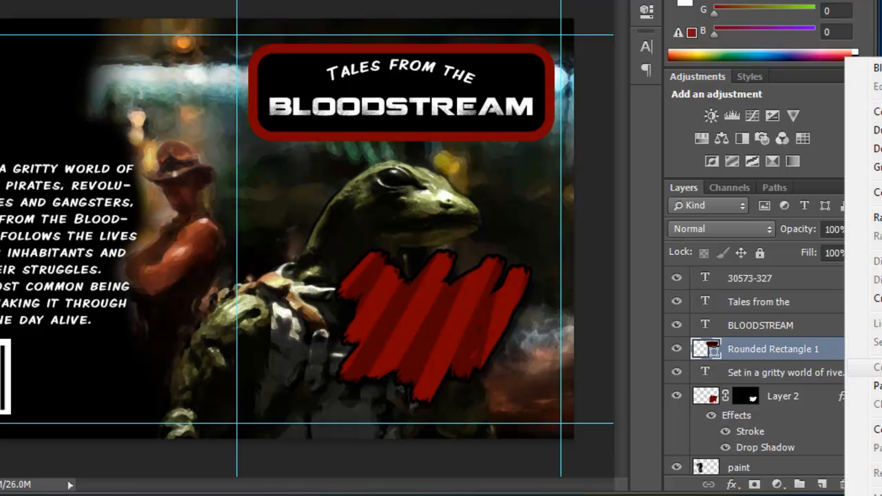
pyautogui.click(861, 386)
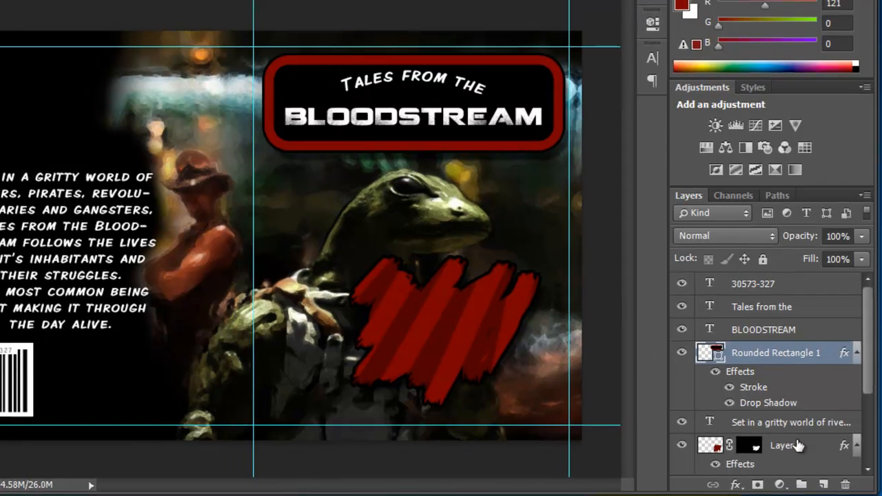
# Step: Move Layer 2's red patch towards the front cover's lower outer corner and scale it down to roughly two thirds
pyautogui.click(786, 445)
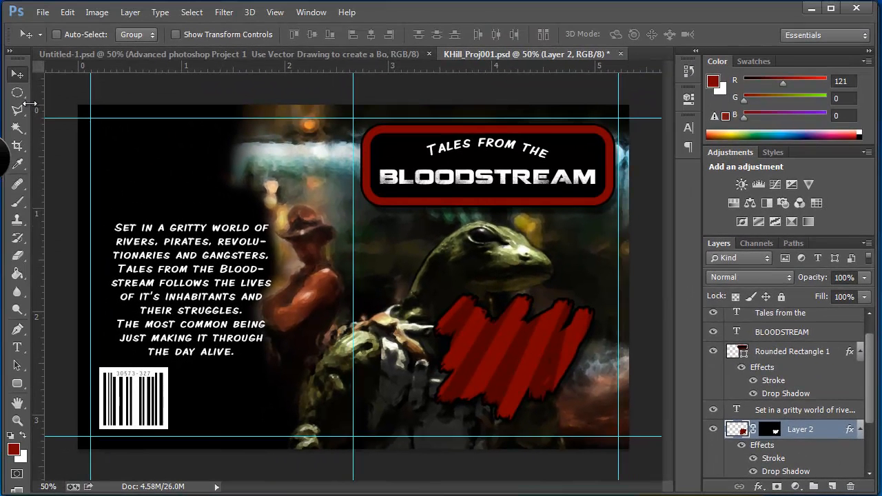
pyautogui.moveTo(494, 358)
pyautogui.mouseDown()
pyautogui.moveTo(522, 361)
pyautogui.moveTo(510, 359)
pyautogui.mouseUp()
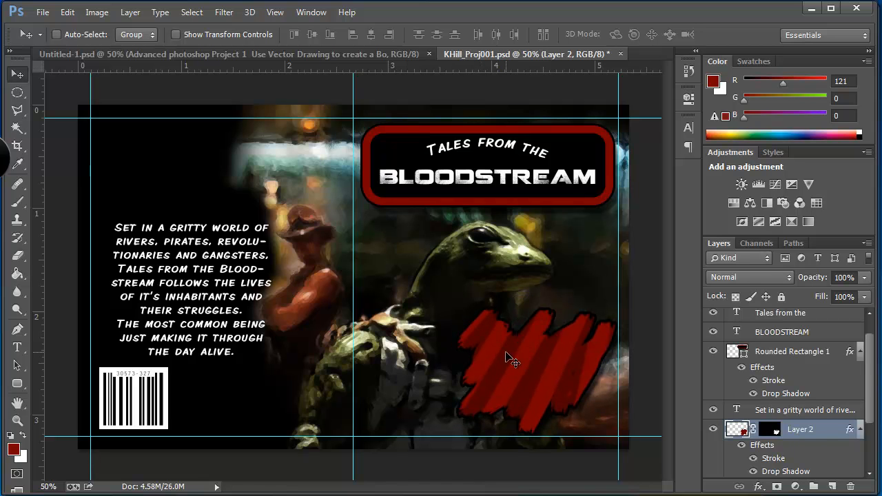
pyautogui.hotkey('ctrl', 't')
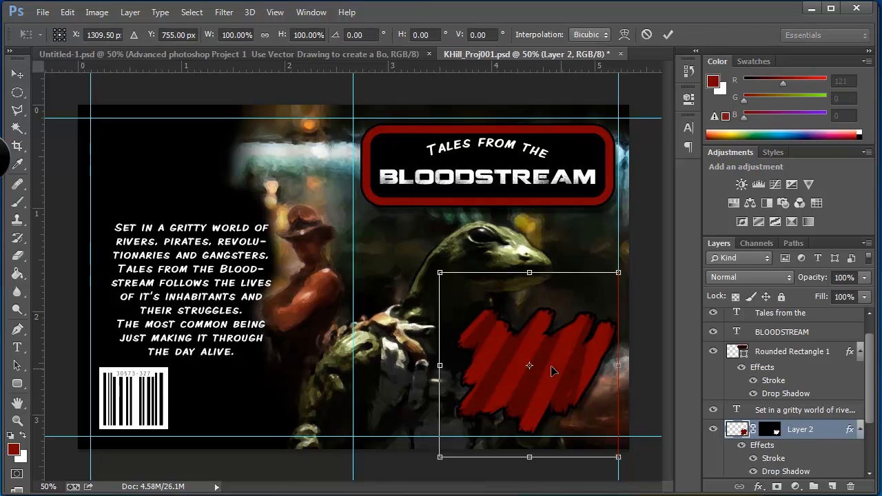
pyautogui.moveTo(442, 280)
pyautogui.mouseDown()
pyautogui.moveTo(481, 312)
pyautogui.moveTo(320, 318)
pyautogui.moveTo(396, 333)
pyautogui.moveTo(472, 379)
pyautogui.moveTo(576, 375)
pyautogui.moveTo(539, 378)
pyautogui.mouseUp()
pyautogui.press('Return')
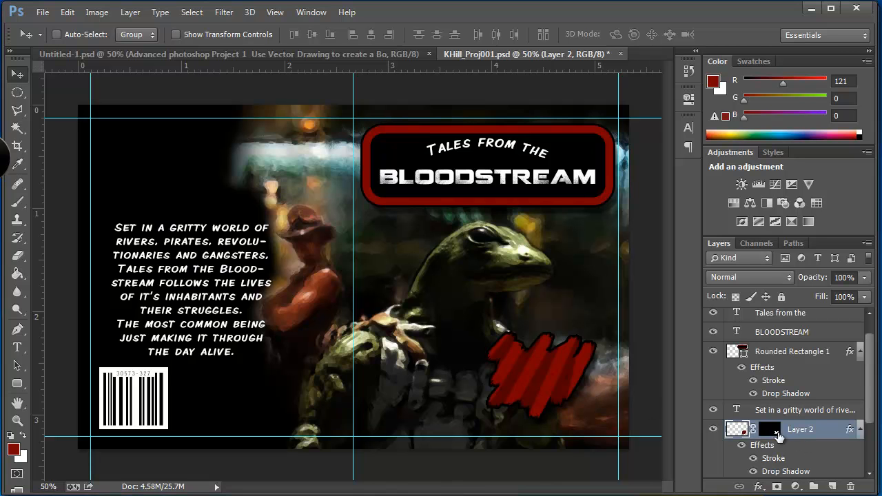
# Step: Move Layer 2's red patch behind the back-cover blurb, enlarge it to roughly twice its size and rotate it counter-clockwise to a steep diagonal
pyautogui.moveTo(517, 366)
pyautogui.mouseDown()
pyautogui.moveTo(510, 327)
pyautogui.moveTo(216, 255)
pyautogui.moveTo(173, 234)
pyautogui.moveTo(176, 200)
pyautogui.moveTo(175, 215)
pyautogui.moveTo(215, 254)
pyautogui.moveTo(158, 226)
pyautogui.mouseUp()
pyautogui.hotkey('ctrl', 't')
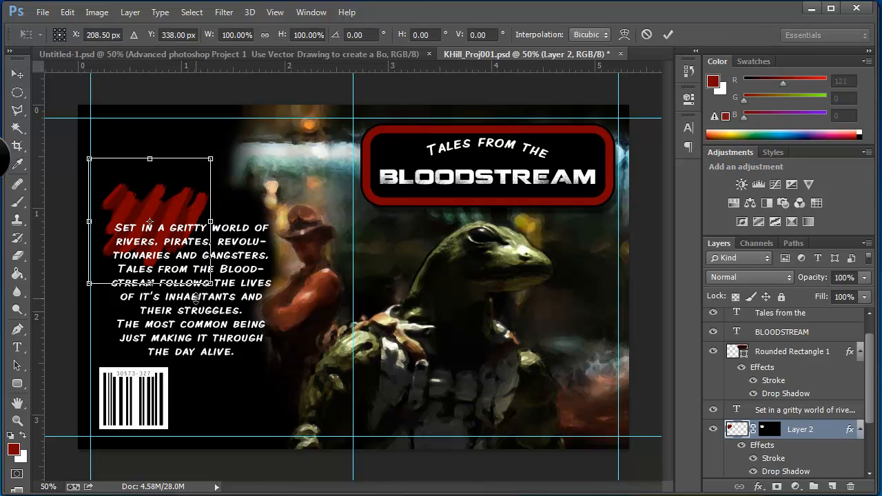
pyautogui.moveTo(210, 283)
pyautogui.mouseDown()
pyautogui.moveTo(274, 347)
pyautogui.moveTo(303, 451)
pyautogui.moveTo(367, 486)
pyautogui.mouseUp()
pyautogui.moveTo(390, 134)
pyautogui.mouseDown()
pyautogui.moveTo(306, 71)
pyautogui.moveTo(173, 45)
pyautogui.moveTo(97, 55)
pyautogui.mouseUp()
pyautogui.moveTo(262, 256)
pyautogui.mouseDown()
pyautogui.moveTo(206, 194)
pyautogui.moveTo(216, 224)
pyautogui.moveTo(255, 240)
pyautogui.mouseUp()
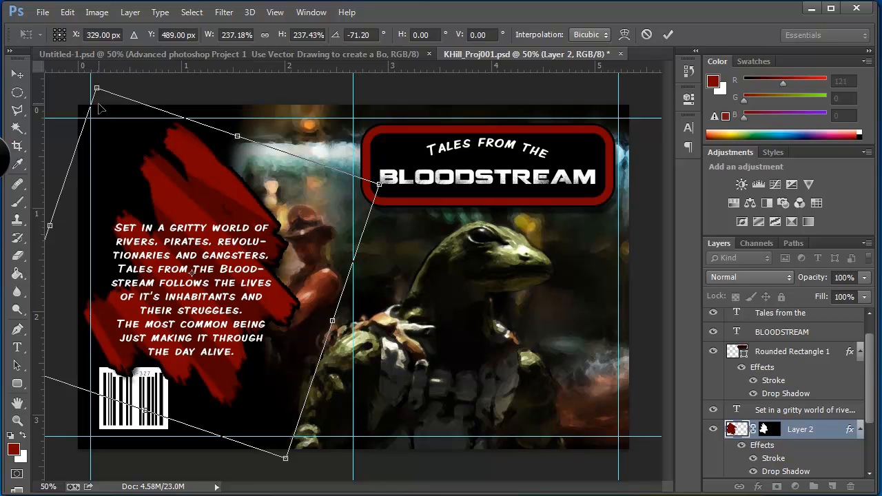
pyautogui.moveTo(105, 108); pyautogui.dragTo(133, 166)
pyautogui.moveTo(204, 207); pyautogui.dragTo(183, 188)
pyautogui.press('Return')
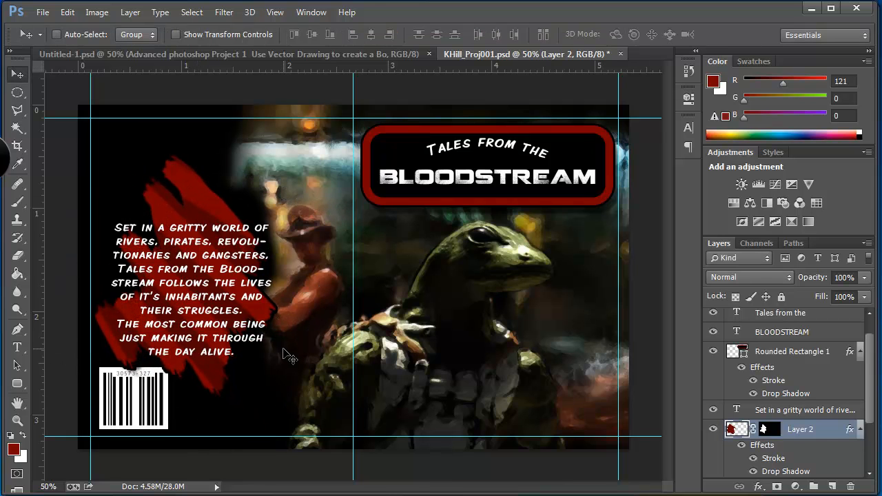
pyautogui.moveTo(279, 372)
pyautogui.mouseDown()
pyautogui.moveTo(277, 343)
pyautogui.moveTo(274, 352)
pyautogui.mouseUp()
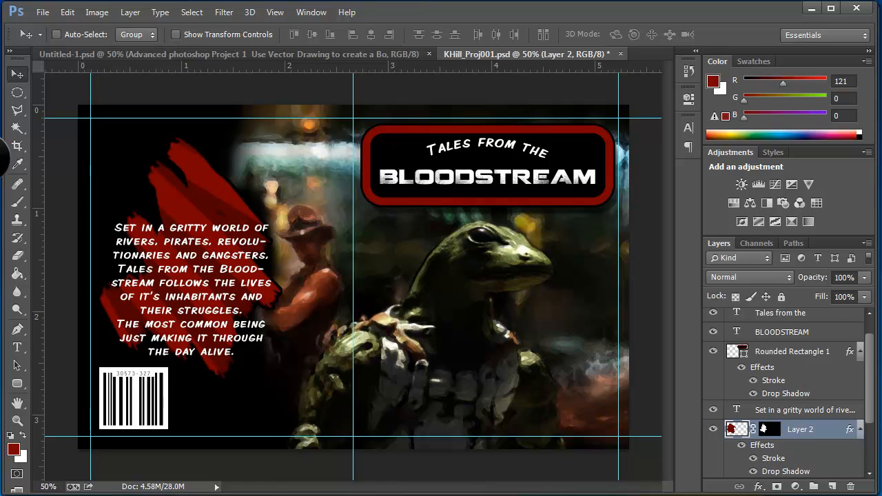
# Step: Move the back-cover blurb text slightly higher so it sits over the red patch, clear of the barcode
pyautogui.click(869, 313)
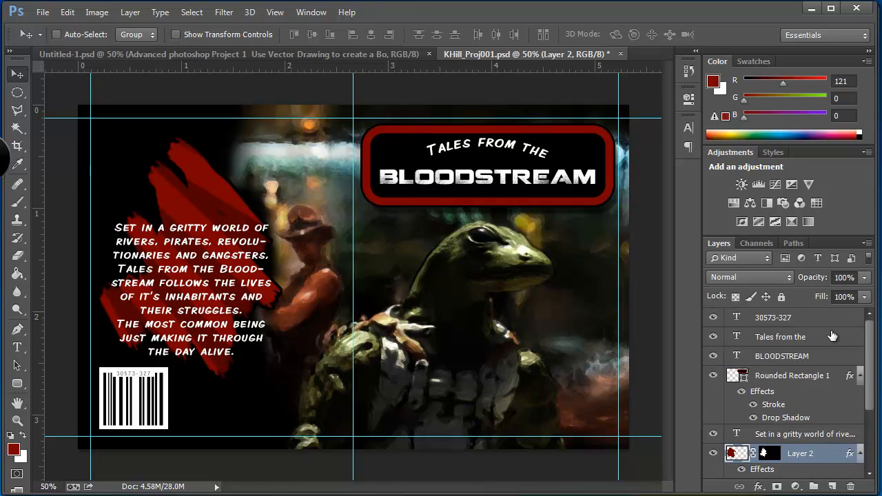
pyautogui.moveTo(869, 352); pyautogui.dragTo(872, 415)
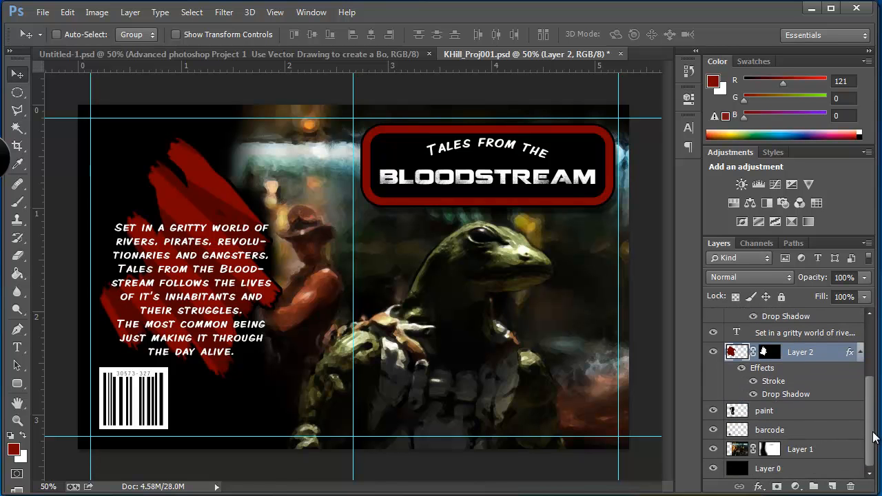
pyautogui.scroll(5, 815, 448)
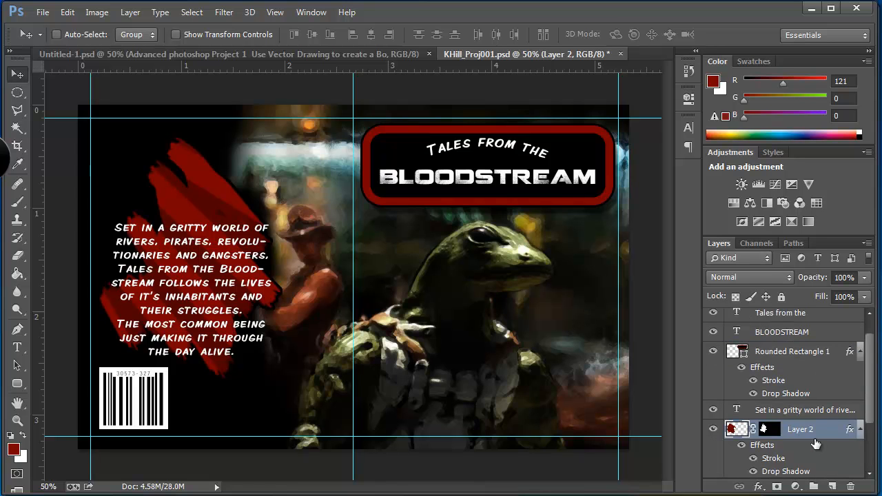
pyautogui.click(713, 336)
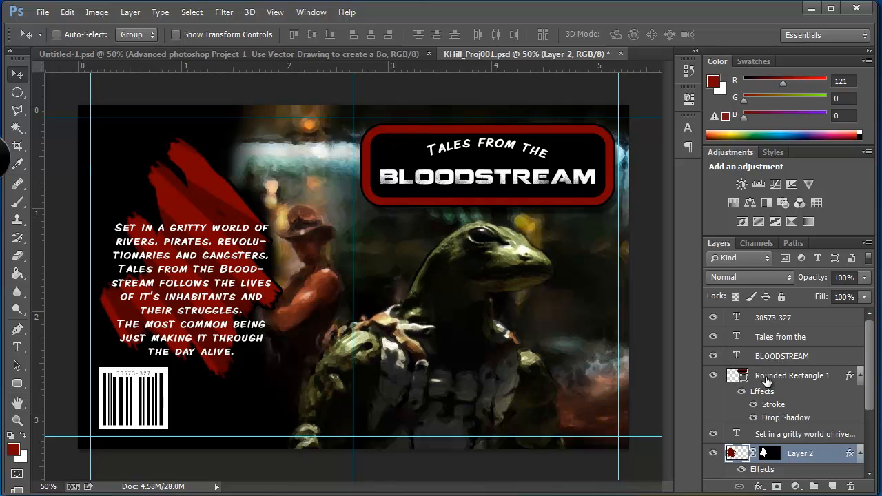
pyautogui.click(785, 434)
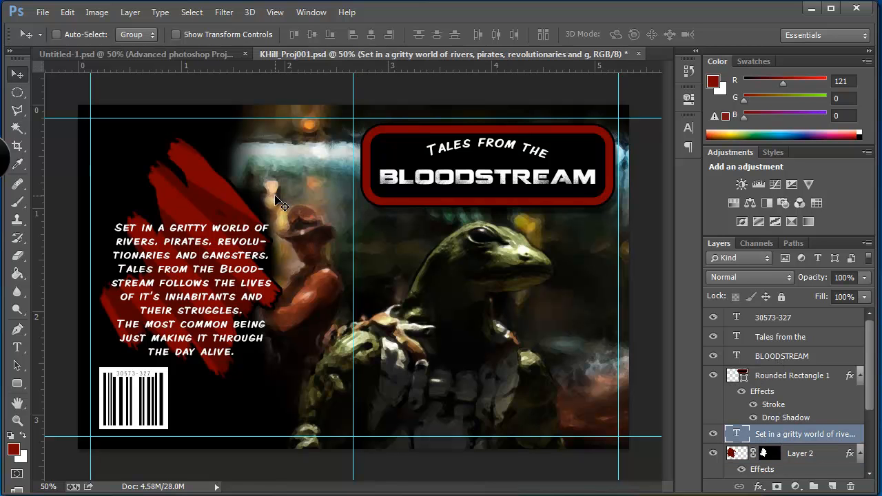
pyautogui.moveTo(207, 255); pyautogui.dragTo(203, 225)
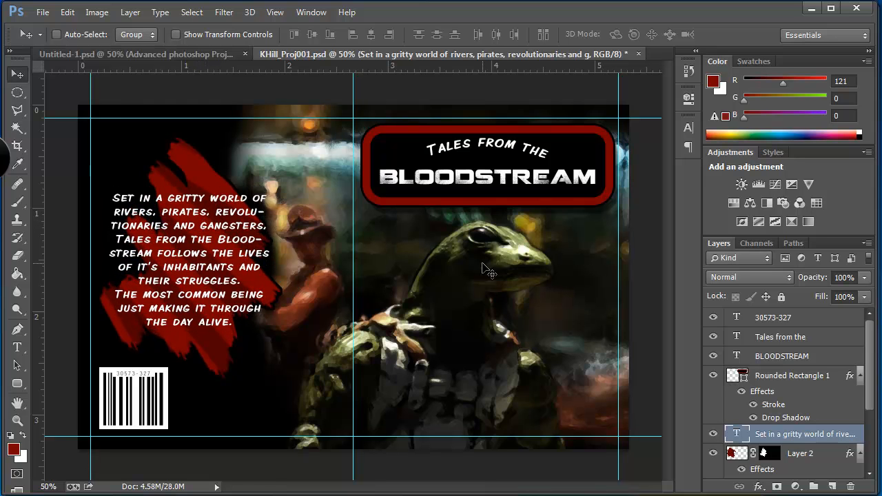
# Step: Rotate Layer 2's red patch about 70 degrees clockwise and recentre it behind the blurb text
pyautogui.click(743, 453)
pyautogui.hotkey('ctrl', 't')
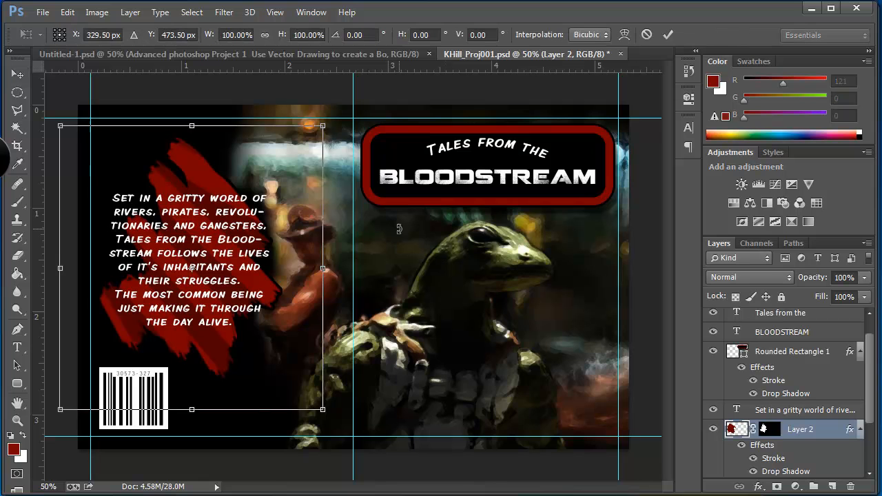
pyautogui.moveTo(351, 140)
pyautogui.mouseDown()
pyautogui.moveTo(386, 171)
pyautogui.moveTo(428, 244)
pyautogui.moveTo(448, 365)
pyautogui.mouseUp()
pyautogui.moveTo(307, 310)
pyautogui.mouseDown()
pyautogui.moveTo(206, 282)
pyautogui.moveTo(318, 290)
pyautogui.mouseUp()
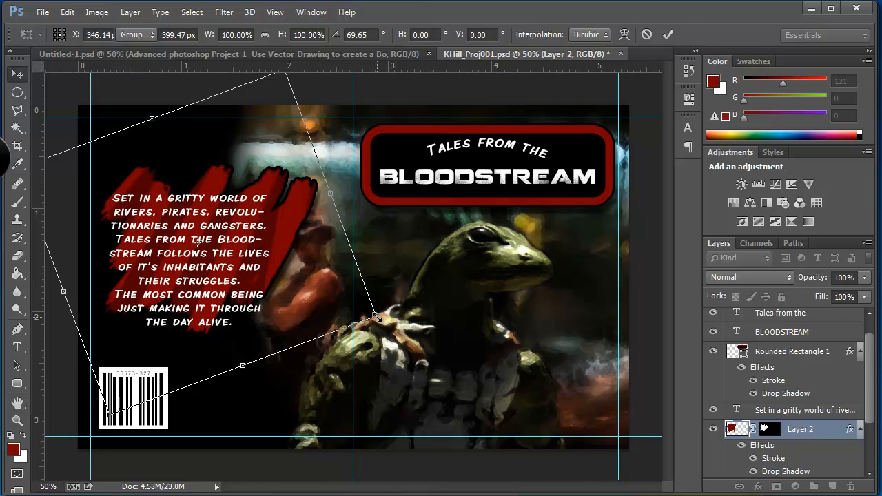
pyautogui.press('Return')
# Step: Narrow Layer 2's red patch to about 88% of its width so it clears the man in the hat
pyautogui.hotkey('ctrl', 't')
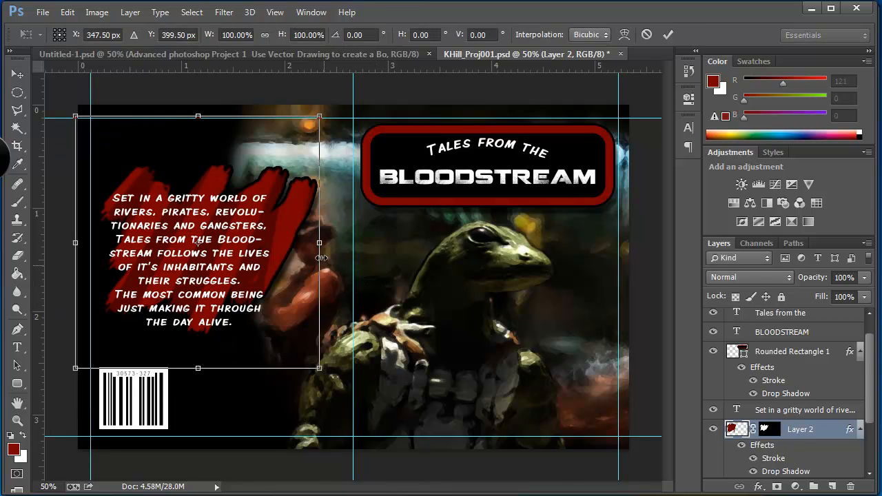
pyautogui.moveTo(320, 245); pyautogui.dragTo(289, 243)
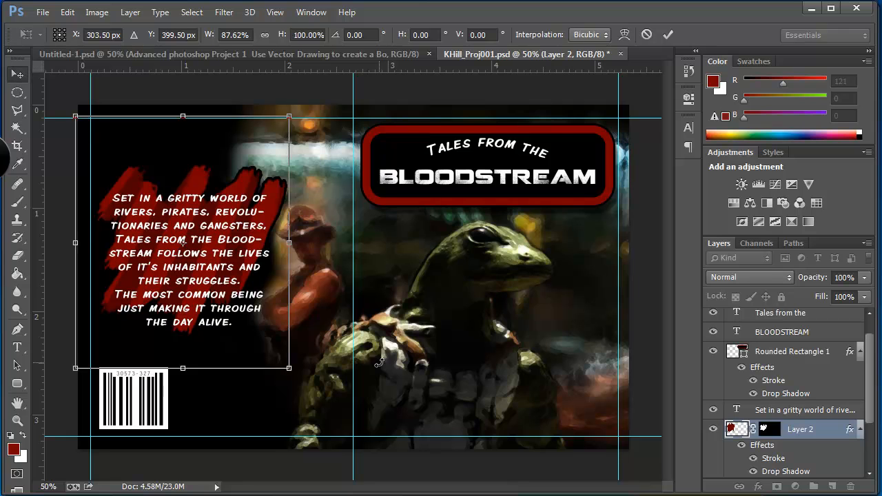
pyautogui.press('Return')
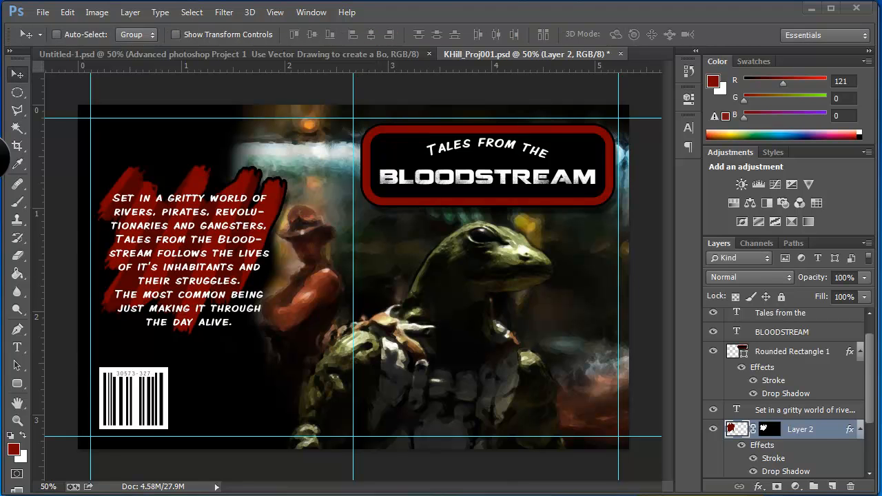
# Step: Hide the blurb text layer and open the Filter Gallery for Layer 2's red patch
pyautogui.click(799, 410)
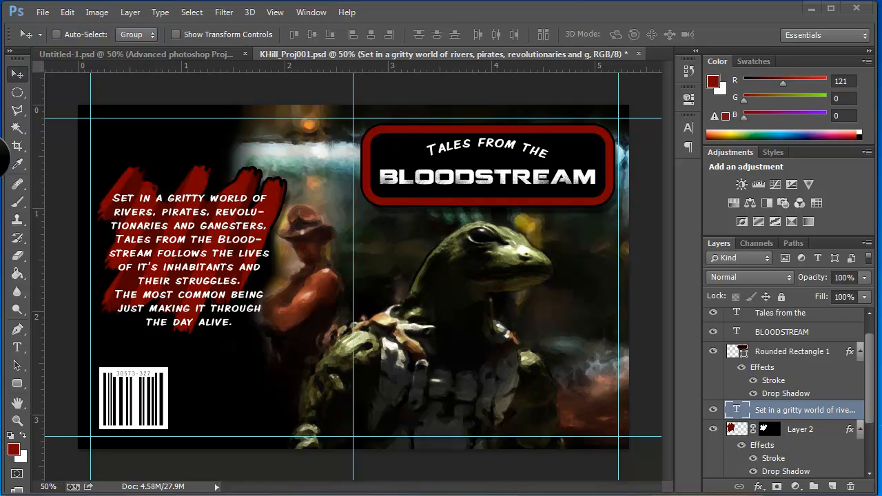
pyautogui.click(713, 410)
pyautogui.click(740, 429)
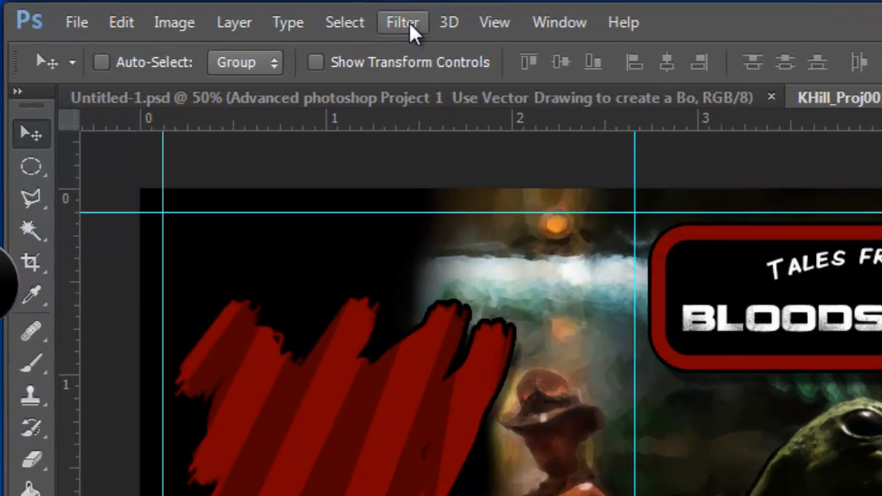
pyautogui.click(259, 14)
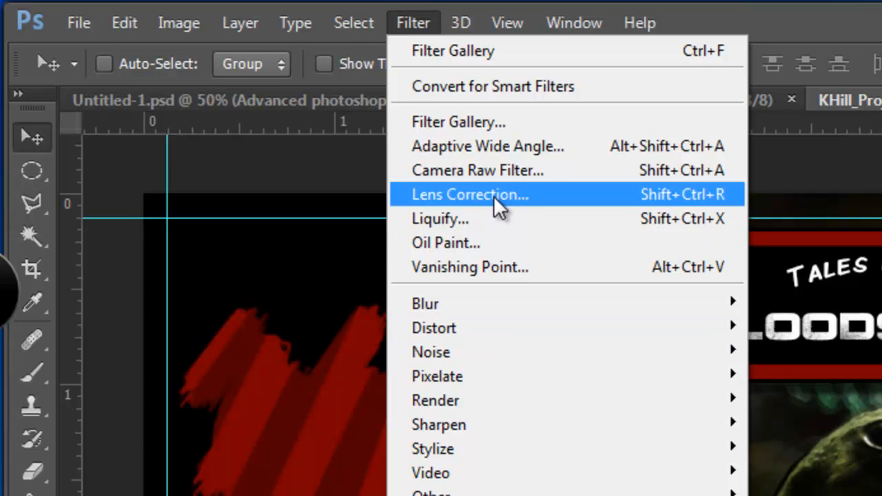
pyautogui.click(481, 122)
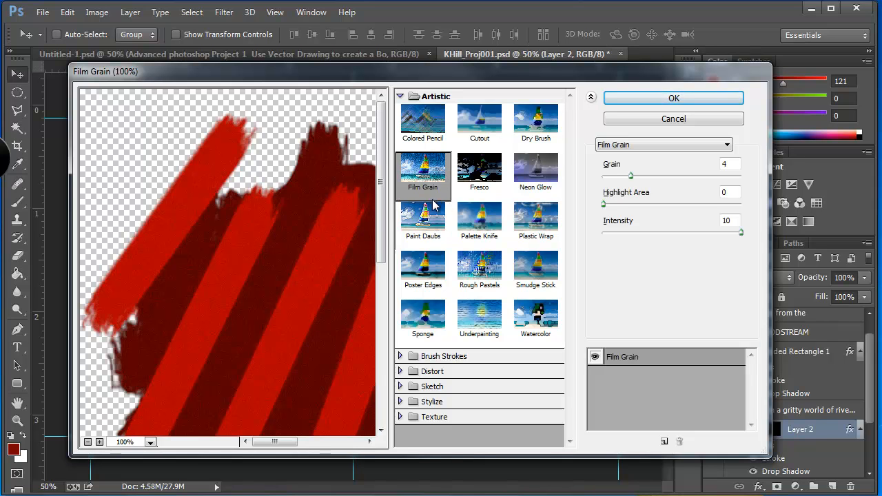
# Step: Preview the Palette Knife, Paint Daubs, Fresco and Poster Edges artistic filters on the red patch
pyautogui.click(475, 228)
pyautogui.click(425, 229)
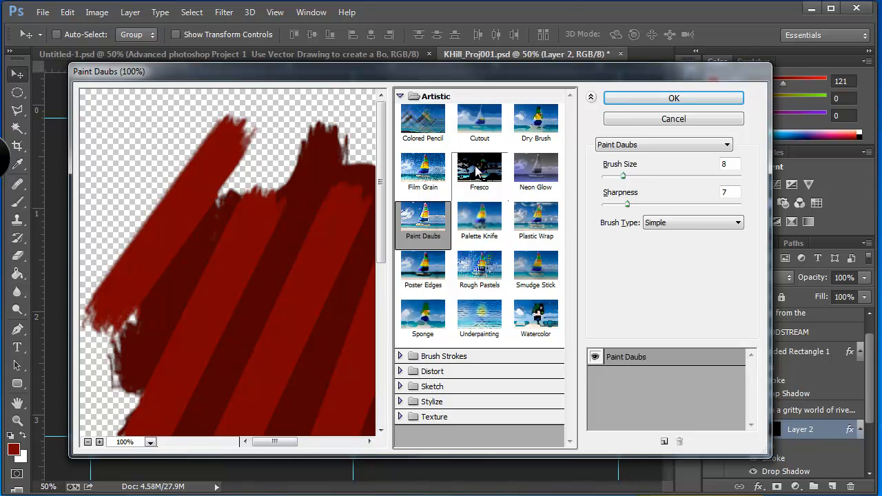
pyautogui.click(476, 172)
pyautogui.click(433, 274)
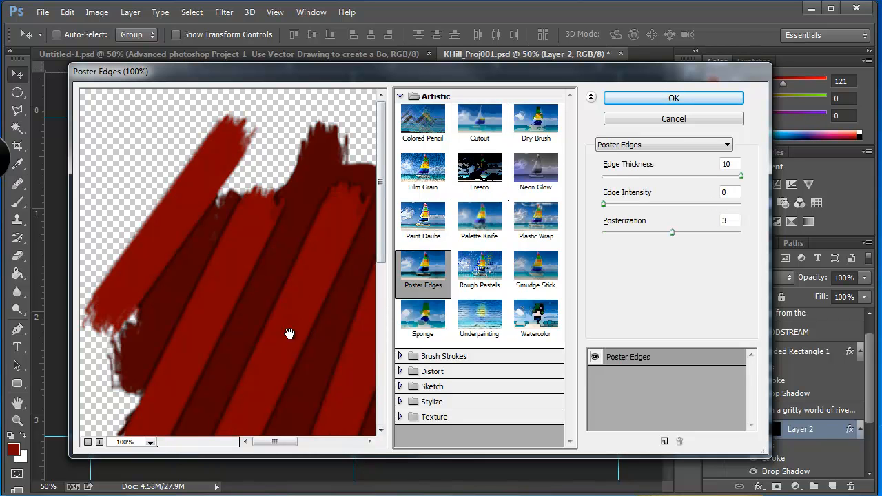
# Step: Apply the Sponge filter to the patch with Brush Size 4, Definition 12 and Smoothness 5, and show the blurb text again
pyautogui.click(422, 321)
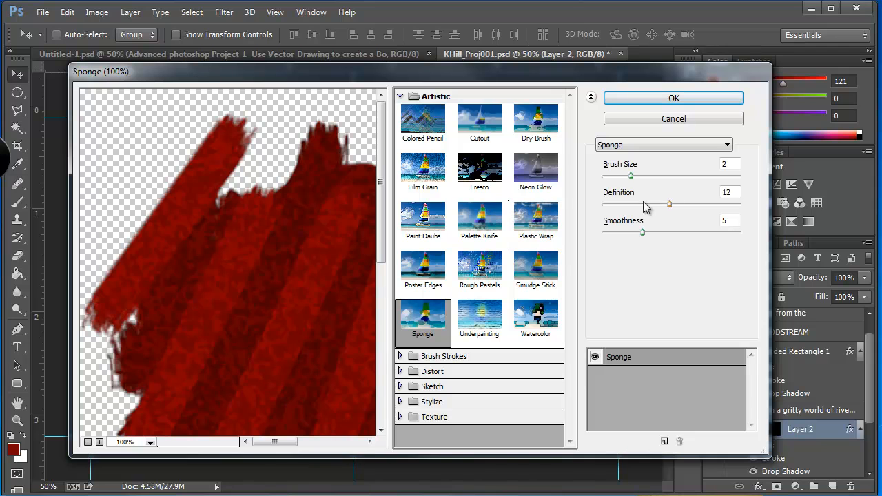
pyautogui.moveTo(634, 183)
pyautogui.mouseDown()
pyautogui.moveTo(673, 181)
pyautogui.moveTo(614, 177)
pyautogui.moveTo(663, 179)
pyautogui.moveTo(660, 186)
pyautogui.mouseUp()
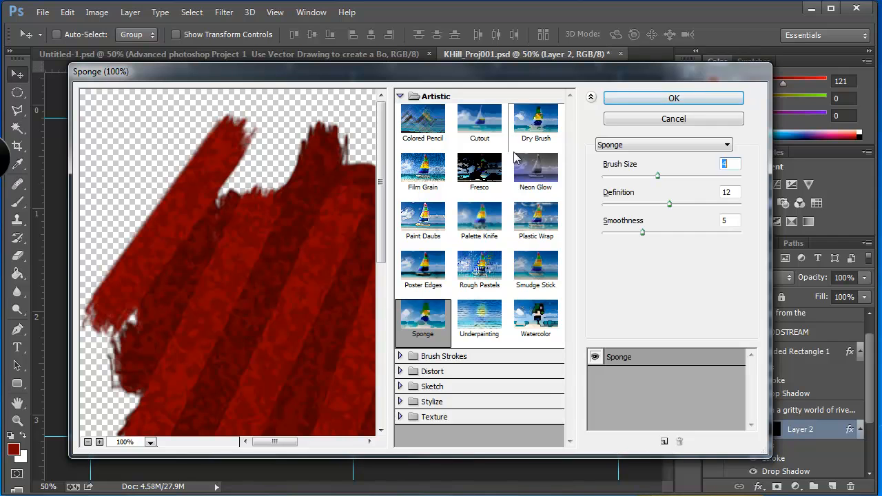
pyautogui.click(656, 103)
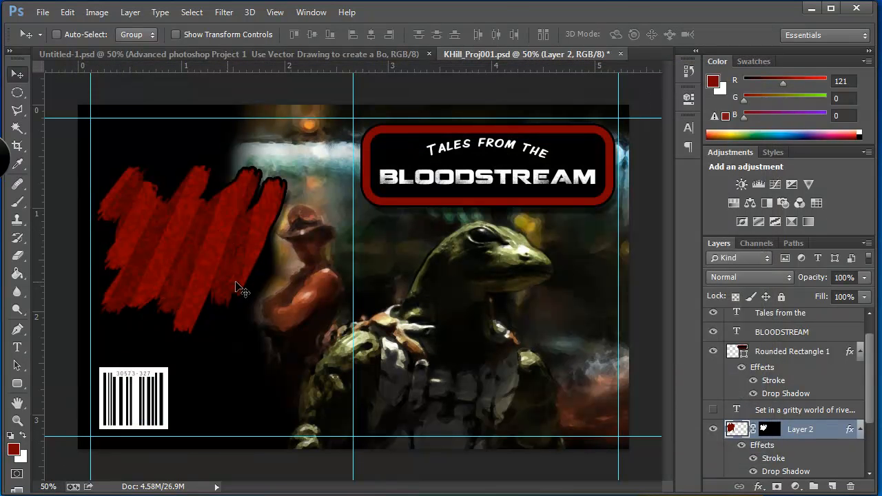
pyautogui.click(713, 410)
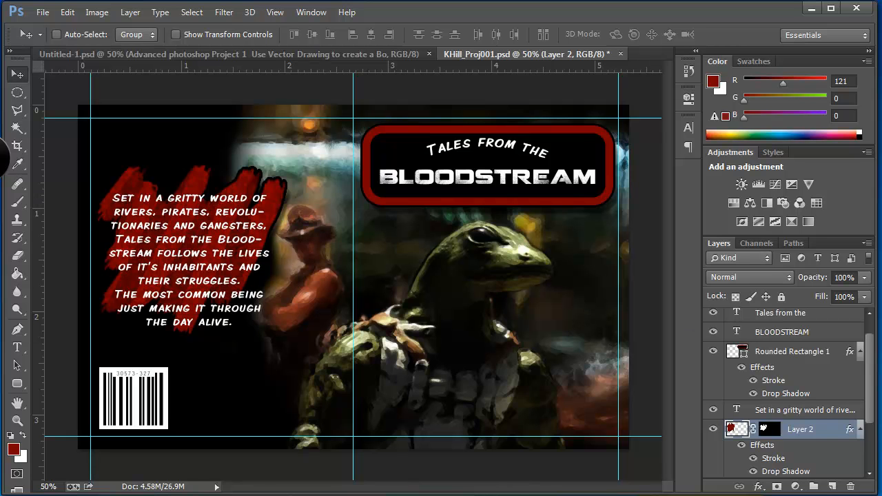
# Step: Shift Layer 1's masked cover artwork slightly towards the front cover's outer edge
pyautogui.scroll(1, 785, 386)
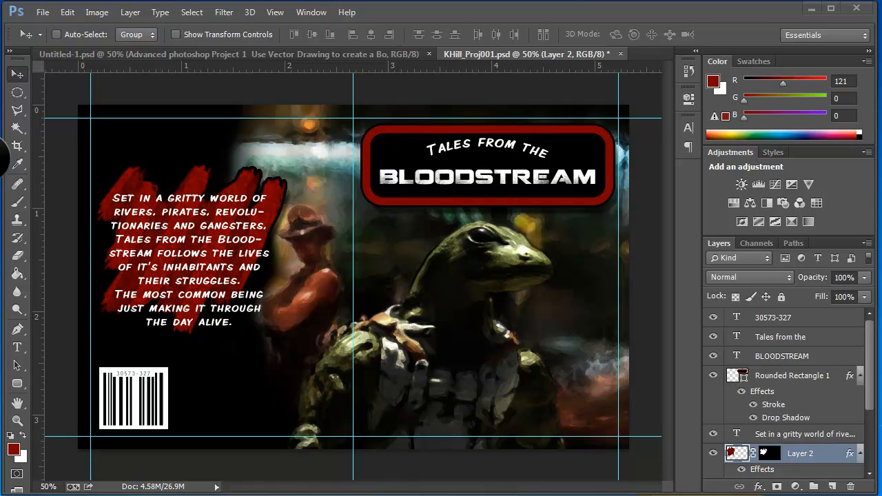
pyautogui.click(870, 435)
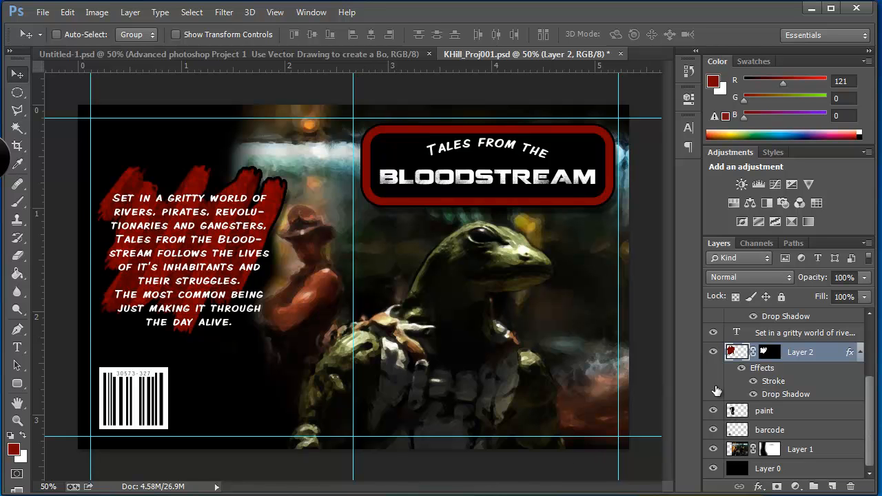
pyautogui.click(738, 452)
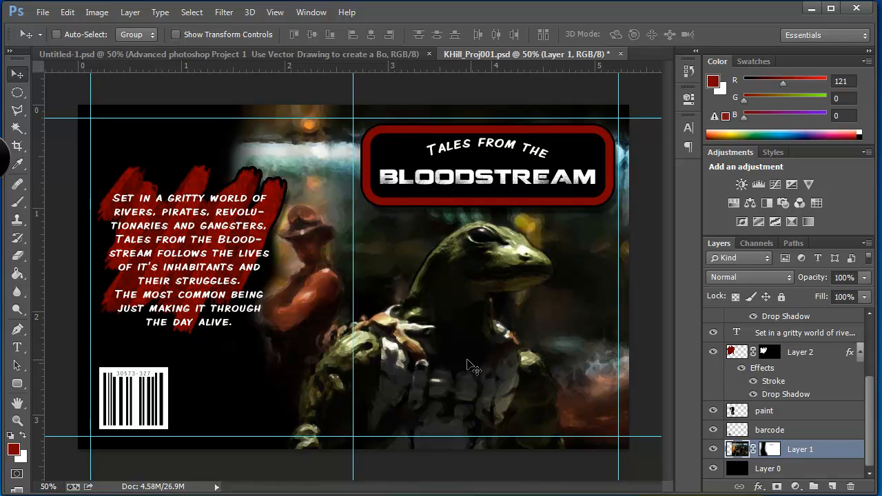
pyautogui.moveTo(458, 352); pyautogui.dragTo(471, 356)
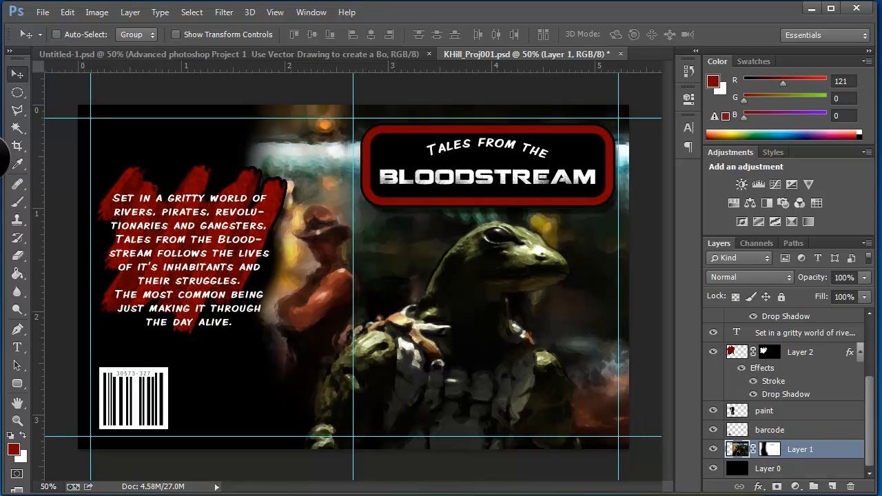
# Step: Add the two-line text "GAINT LIZARD / IS NOT AMUSED!" across the lower front cover, and select all of it for editing
pyautogui.press('t')
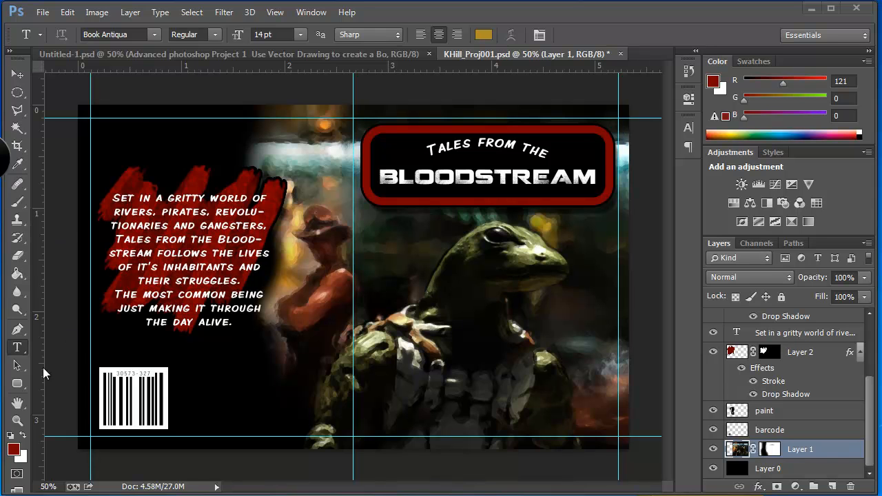
pyautogui.click(456, 386)
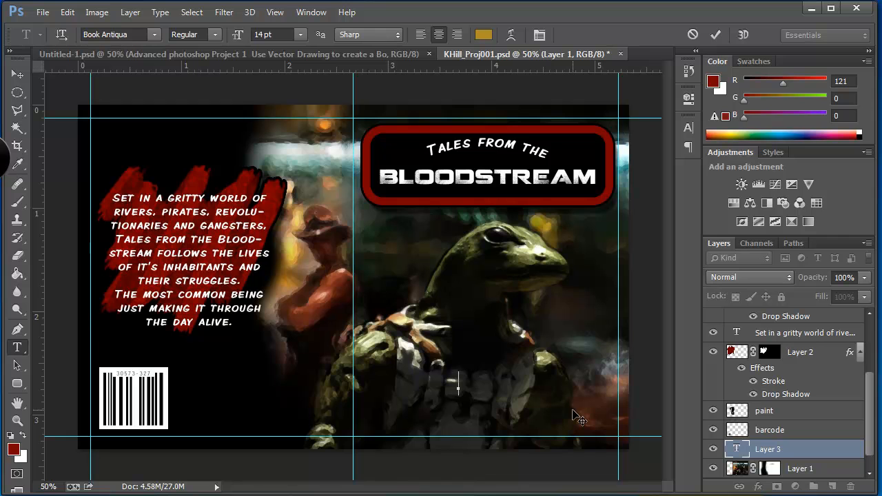
pyautogui.write('KAIN')
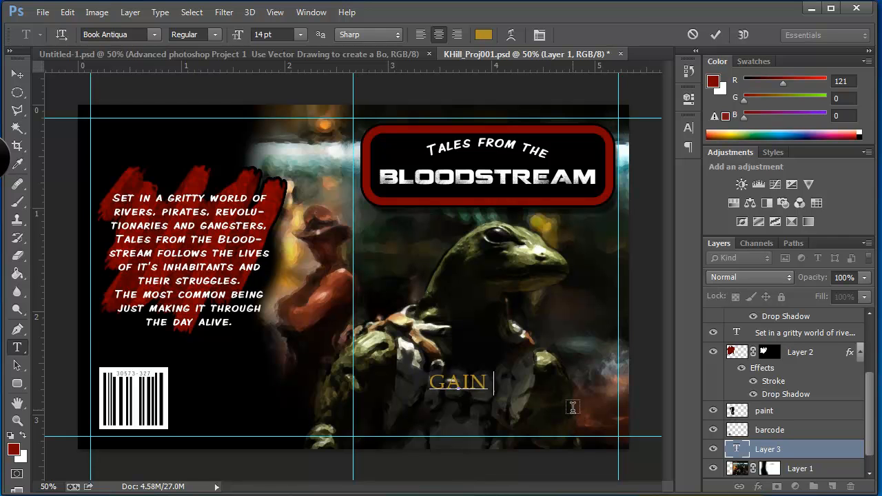
pyautogui.write('T LIZARD')
pyautogui.press('Return')
pyautogui.write('IS N OT AMUSED')
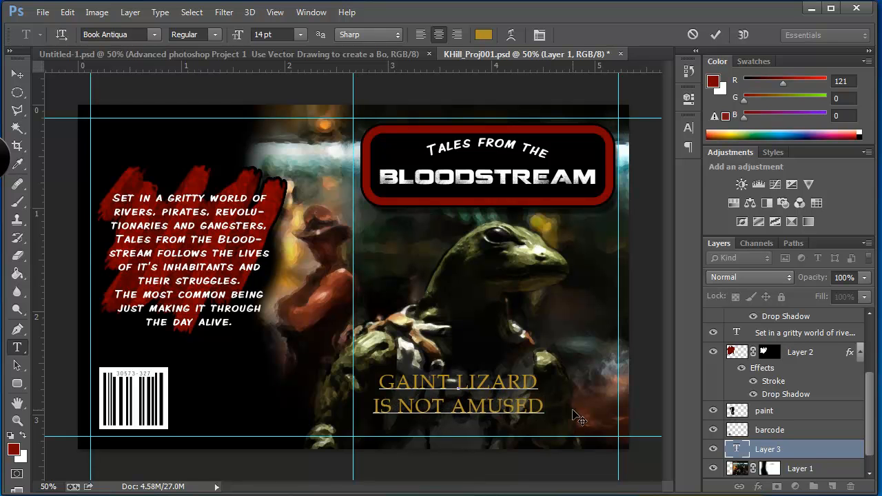
pyautogui.write('!')
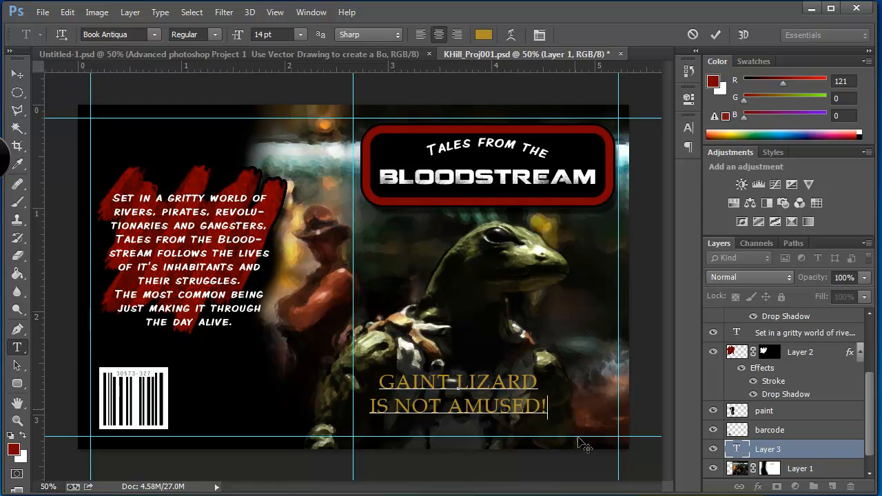
pyautogui.doubleClick(737, 451)
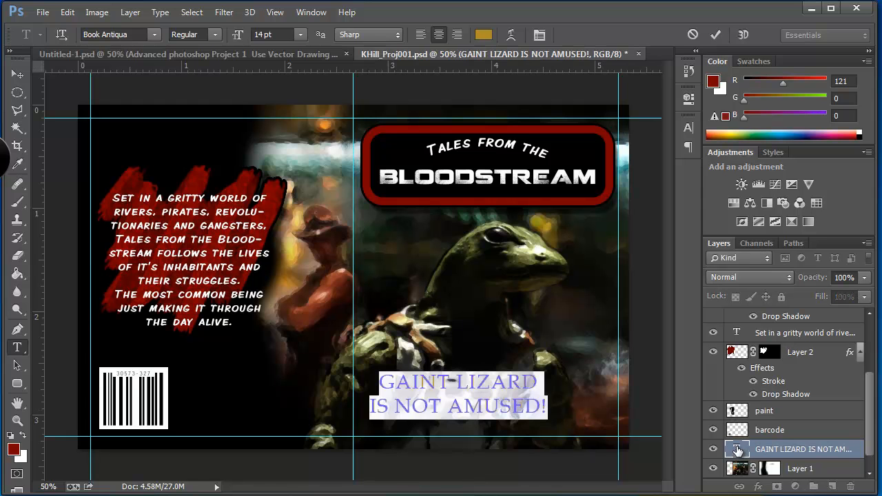
# Step: Set the selected tagline text in the BadaBoom BB font at 18 pt
pyautogui.click(157, 36)
pyautogui.scroll(4, 192, 144)
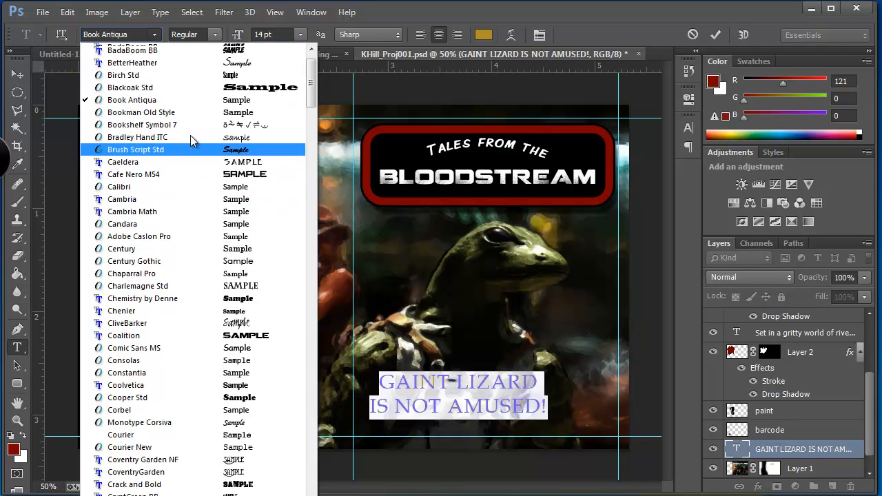
pyautogui.scroll(3, 190, 135)
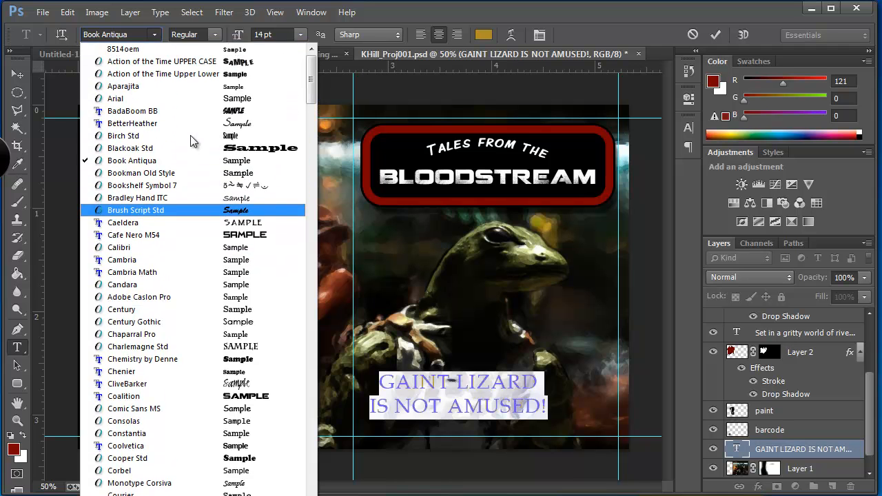
pyautogui.click(159, 117)
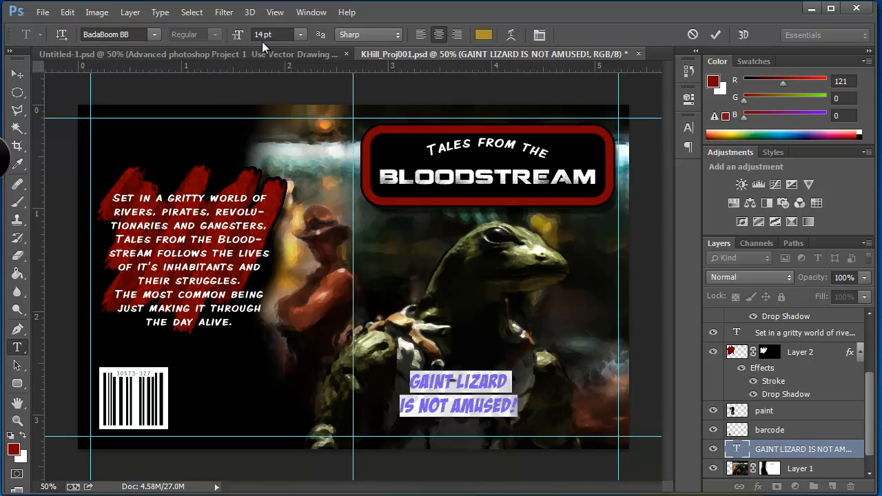
pyautogui.click(300, 34)
pyautogui.click(302, 193)
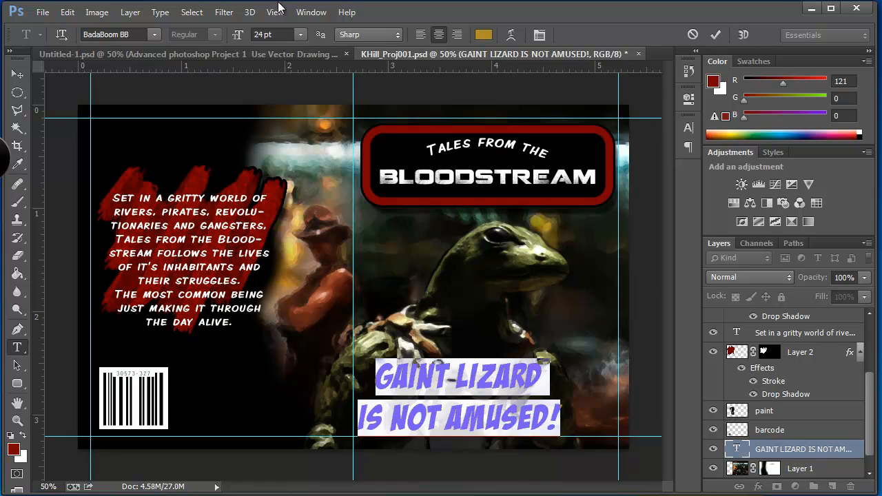
pyautogui.click(297, 35)
pyautogui.click(293, 180)
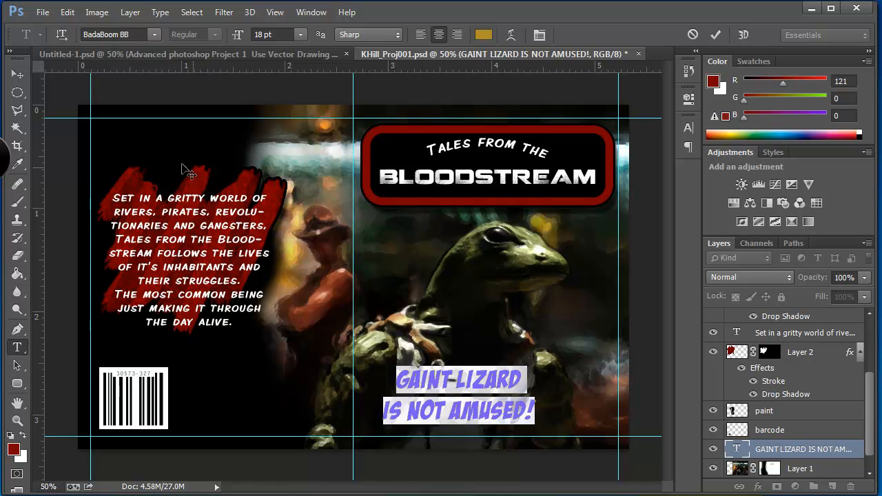
# Step: Move the tagline slightly up and towards the front cover's outer edge, and correct its first word to "GIANT"
pyautogui.click(17, 73)
pyautogui.moveTo(472, 383); pyautogui.dragTo(514, 369)
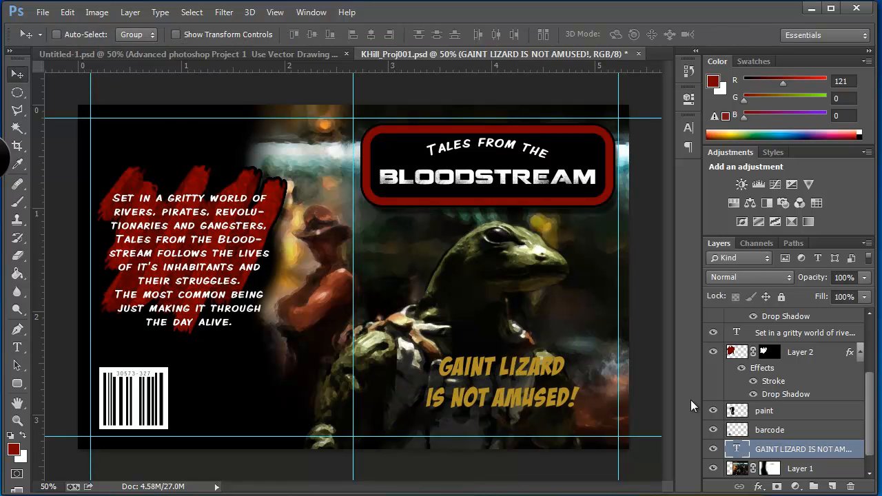
pyautogui.doubleClick(736, 448)
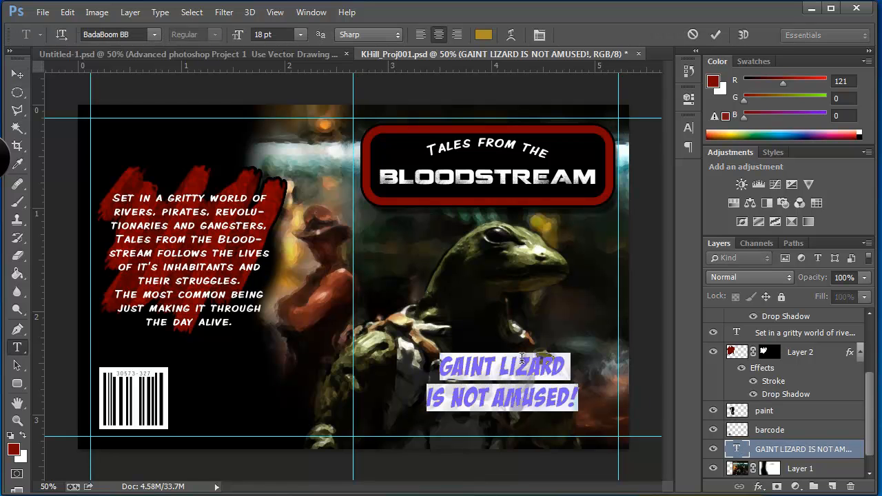
pyautogui.click(468, 359)
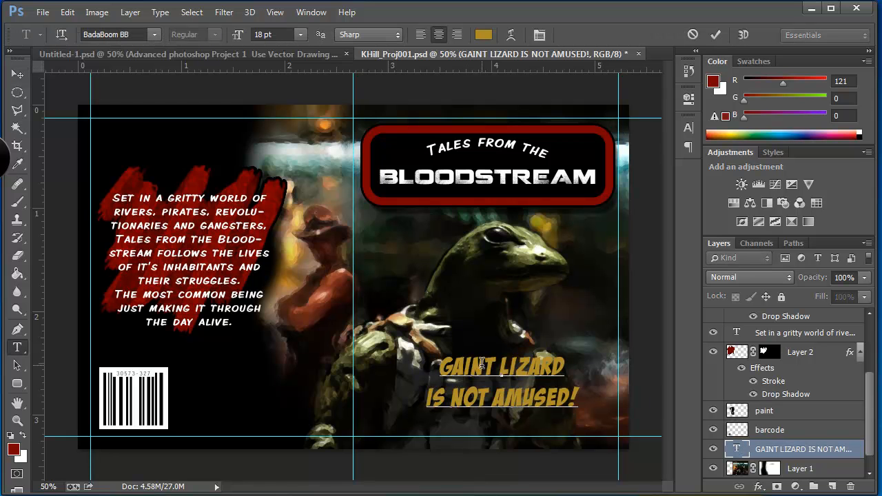
pyautogui.press('BackSpace')
pyautogui.press('Right')
pyautogui.write('A')
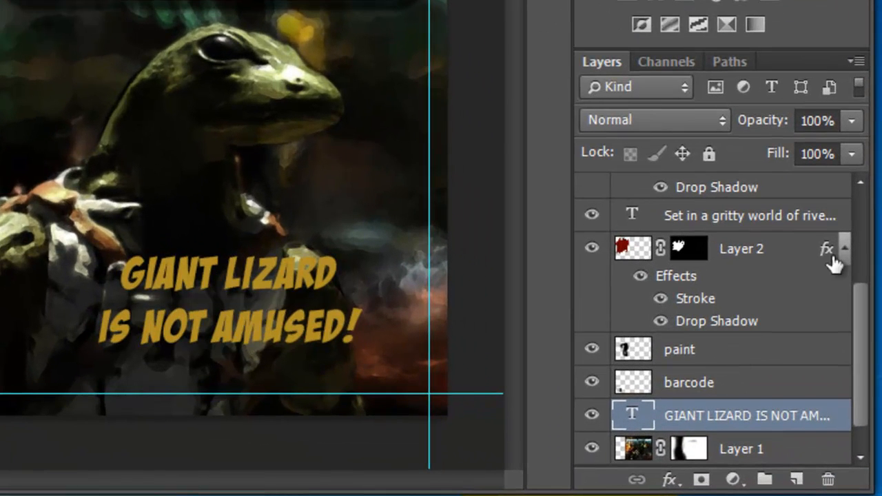
# Step: Copy Layer 2's stroke and drop shadow layer style onto the "GIANT LIZARD IS NOT AMUSED!" text layer
pyautogui.rightClick(826, 249)
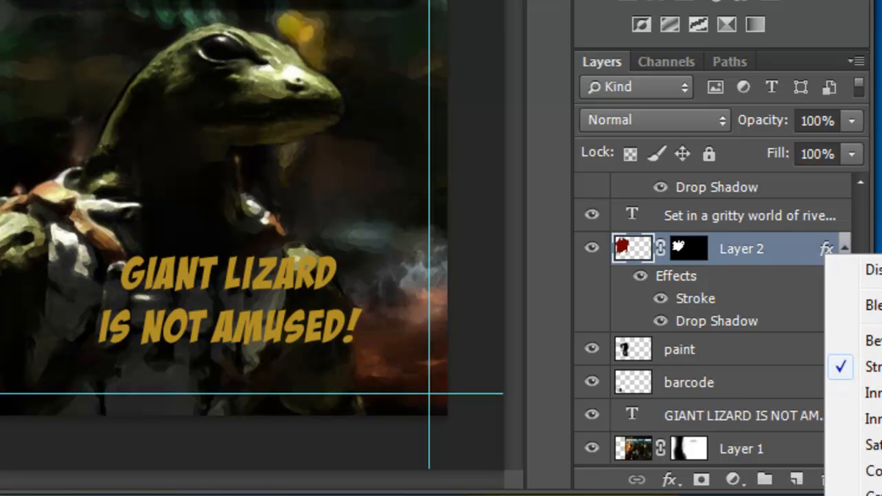
pyautogui.press('Escape')
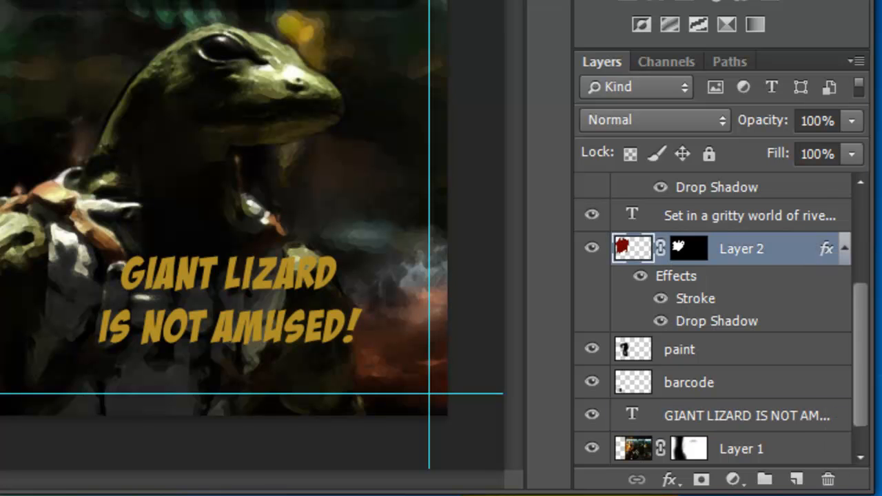
pyautogui.click(792, 420)
pyautogui.rightClick(827, 420)
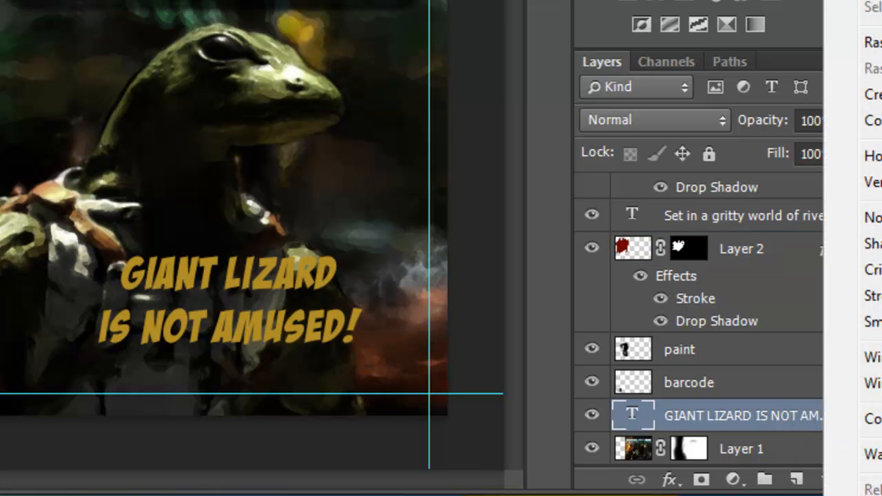
pyautogui.click(871, 490)
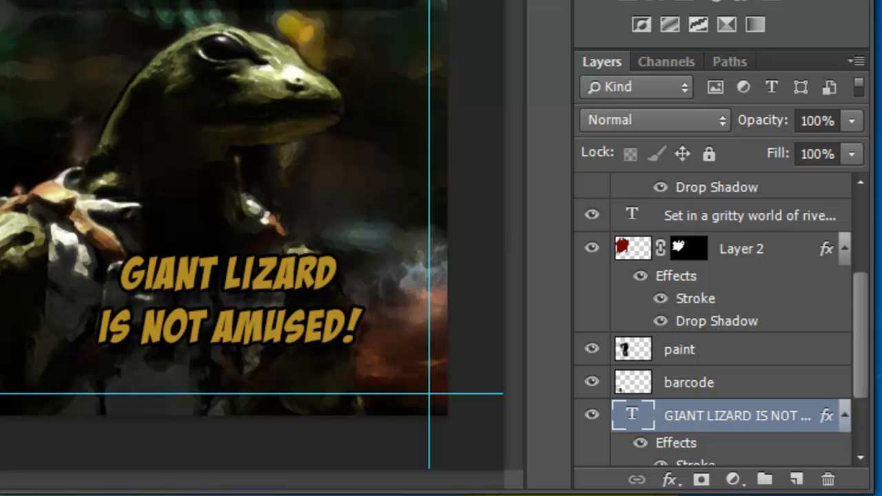
# Step: Rasterize the type of the "GIANT LIZARD IS NOT AMUSED!" layer
pyautogui.rightClick(649, 411)
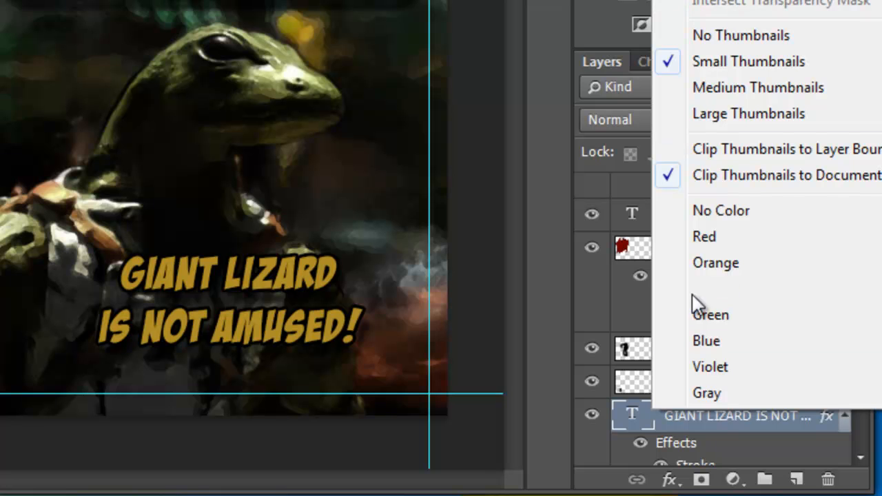
pyautogui.click(667, 418)
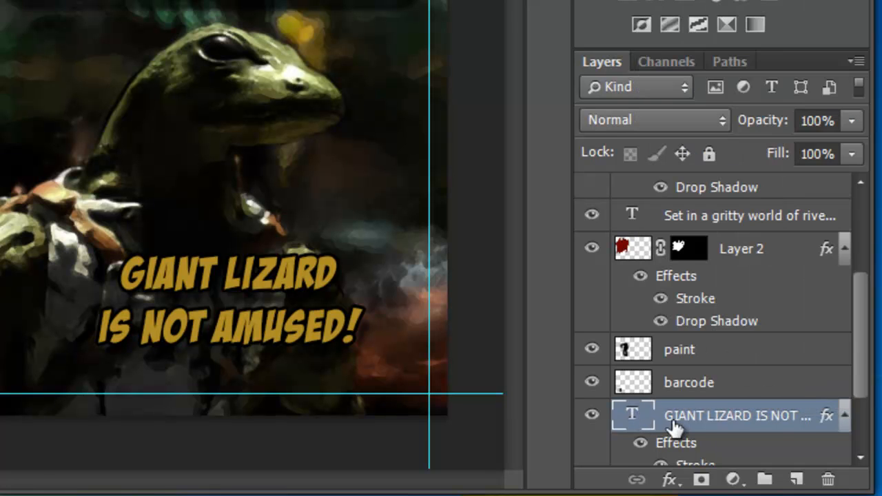
pyautogui.rightClick(678, 419)
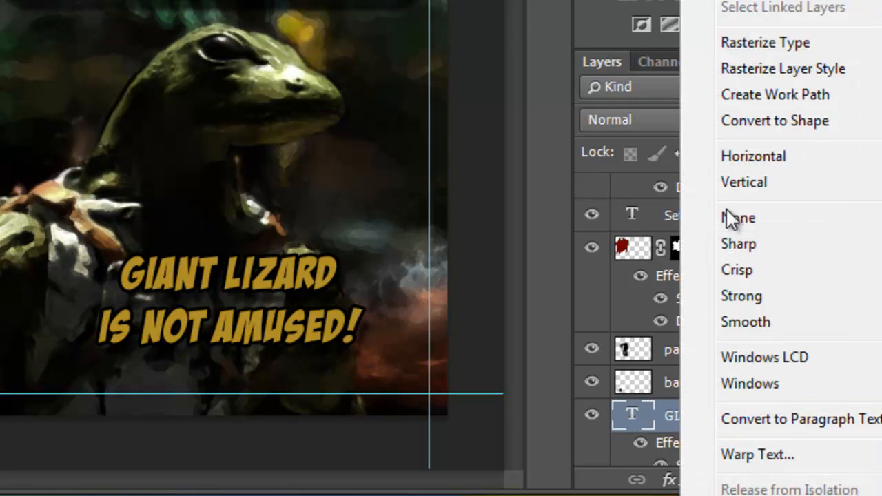
pyautogui.click(747, 41)
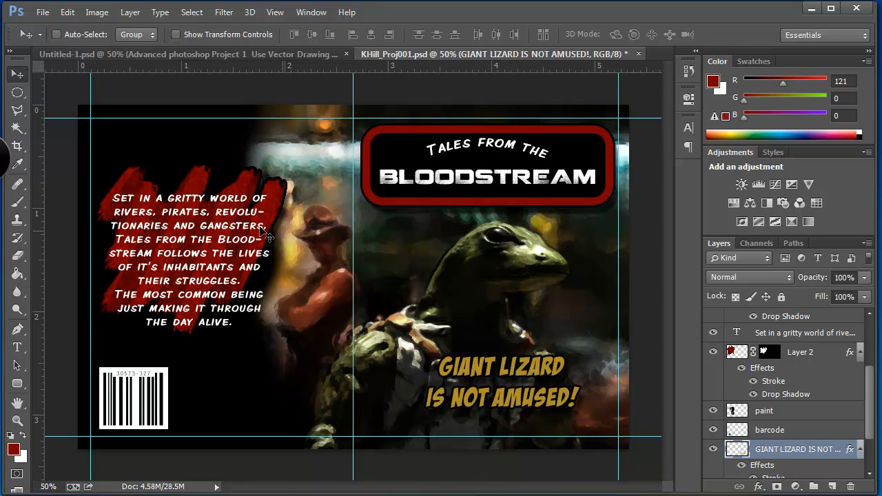
# Step: Warp the rasterized tagline by pulling its four corners outwards and bulging its lower edge downwards
pyautogui.click(67, 12)
pyautogui.click(66, 12)
pyautogui.click(67, 11)
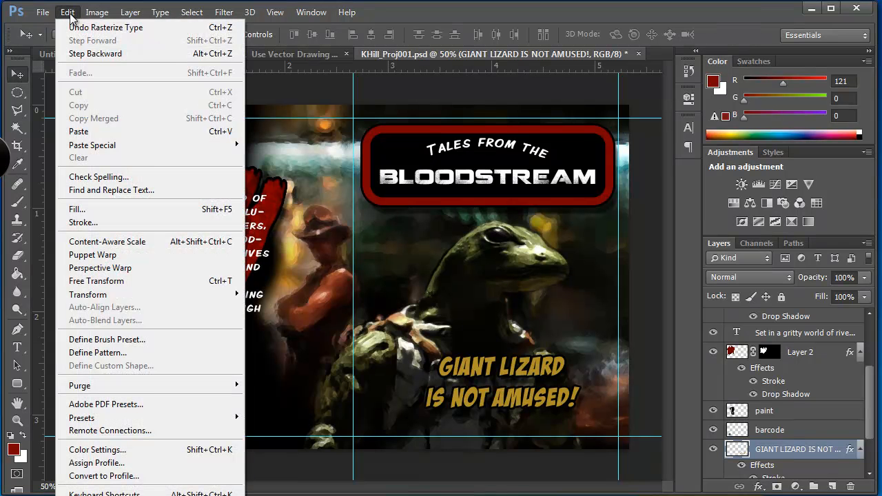
pyautogui.moveTo(127, 296)
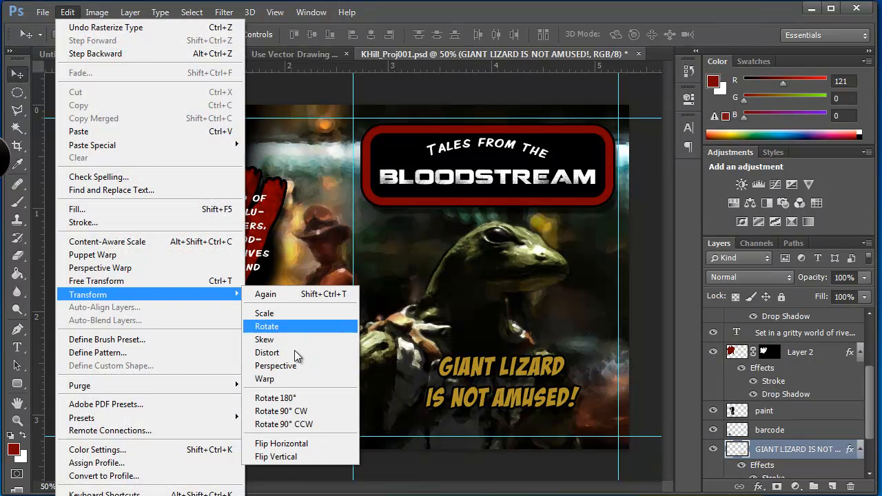
pyautogui.click(287, 379)
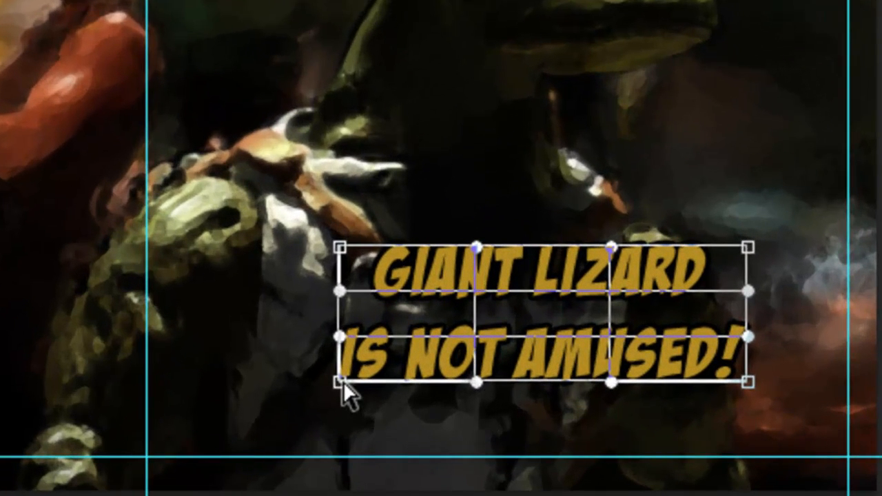
pyautogui.moveTo(338, 390); pyautogui.dragTo(335, 422)
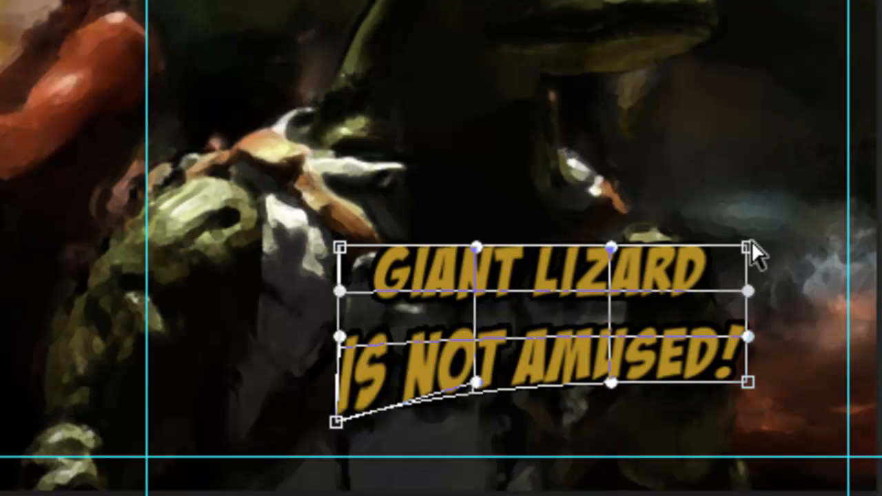
pyautogui.moveTo(747, 247); pyautogui.dragTo(757, 148)
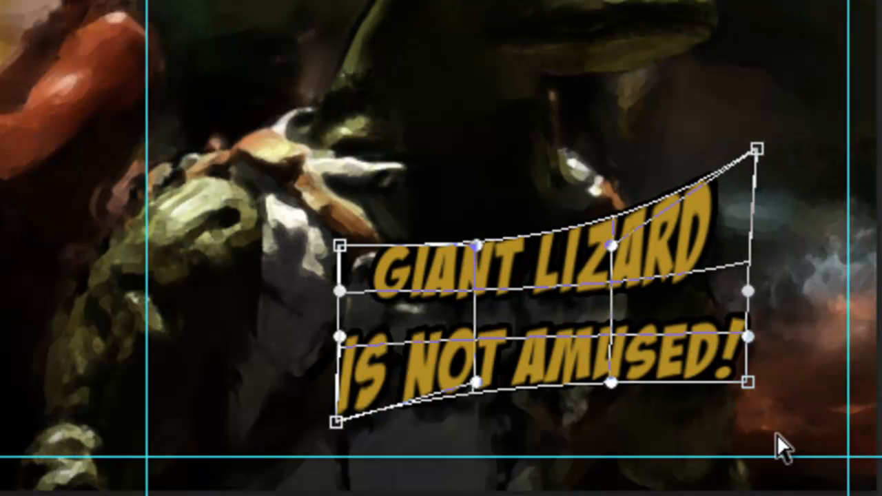
pyautogui.moveTo(751, 384); pyautogui.dragTo(796, 380)
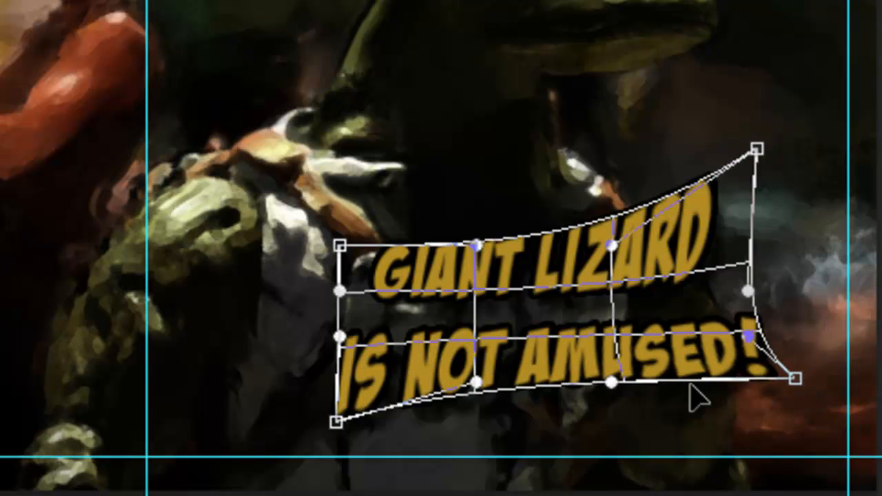
pyautogui.moveTo(609, 387); pyautogui.dragTo(652, 459)
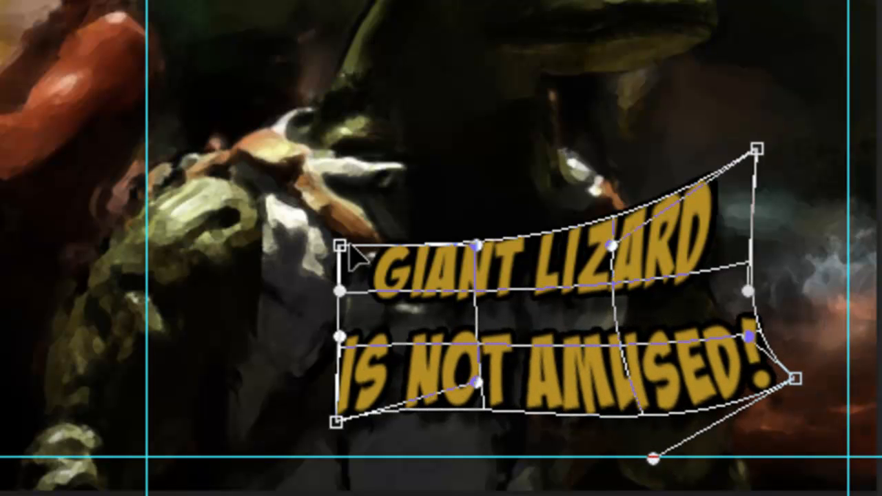
pyautogui.moveTo(339, 246); pyautogui.dragTo(283, 191)
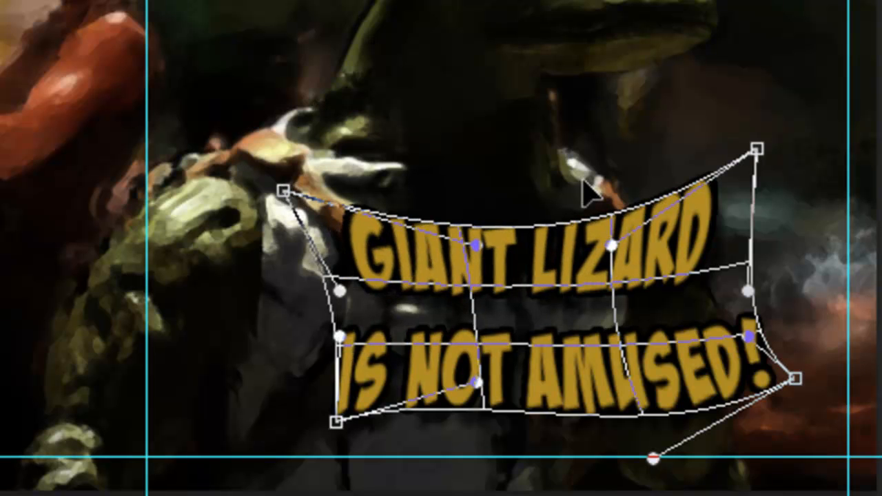
pyautogui.press('Escape')
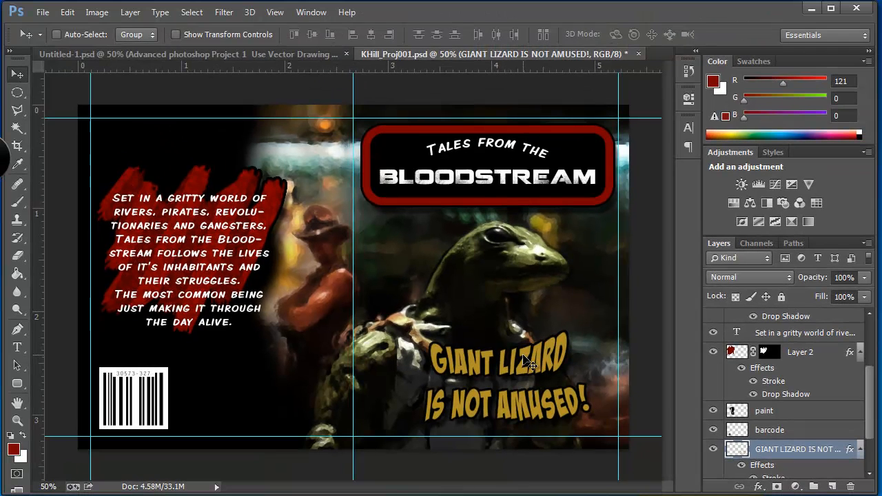
# Step: Free-transform the tagline: rotate it about 13° counterclockwise, stretch its height to about 121%, and place it over the lizard's chest
pyautogui.hotkey('ctrl', 't')
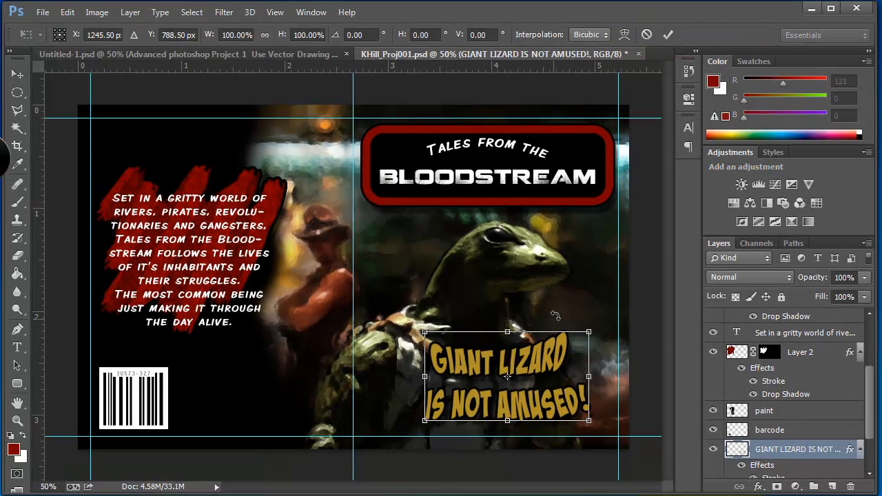
pyautogui.moveTo(597, 312); pyautogui.dragTo(586, 275)
pyautogui.moveTo(534, 365); pyautogui.dragTo(505, 300)
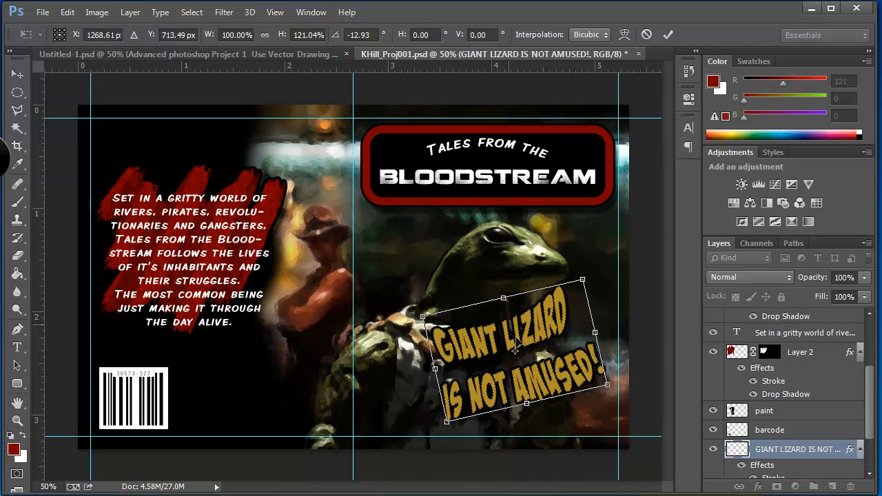
pyautogui.moveTo(531, 357); pyautogui.dragTo(529, 367)
pyautogui.press('Return')
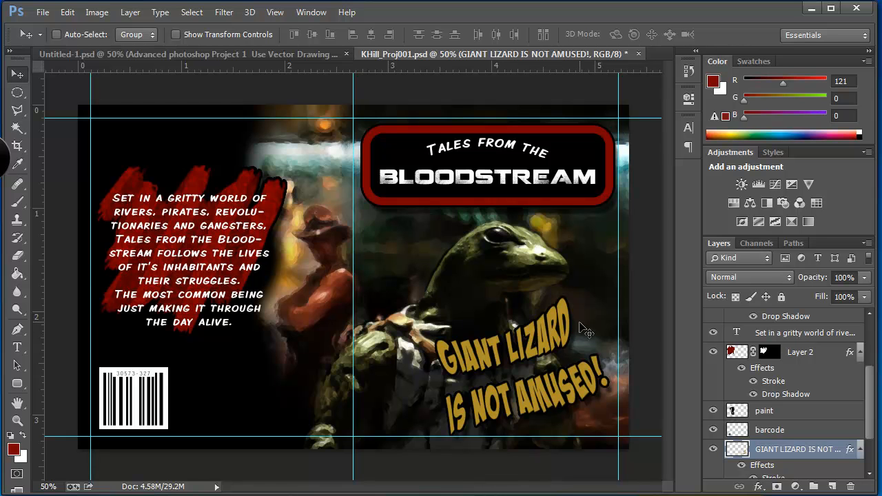
# Step: Scale the tilted tagline down slightly and shift it towards the front cover's outer edge
pyautogui.hotkey('ctrl', 't')
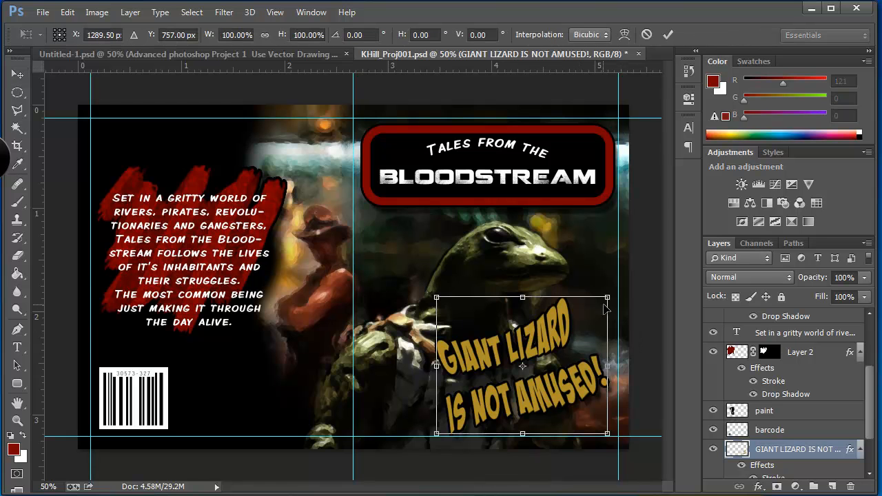
pyautogui.moveTo(606, 298); pyautogui.dragTo(589, 312)
pyautogui.press('Return')
pyautogui.moveTo(549, 356); pyautogui.dragTo(565, 349)
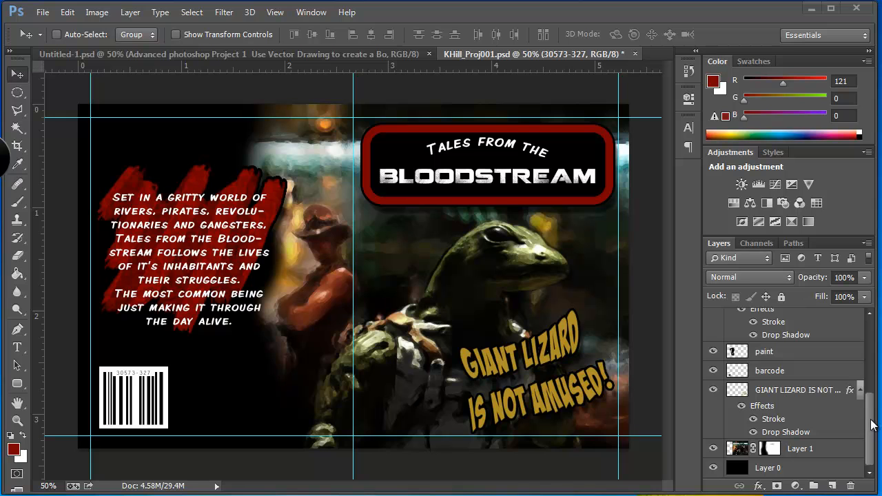
# Step: Add a Levels adjustment layer above all other layers with midtone input 0.87 and white input 196
pyautogui.scroll(5, 832, 360)
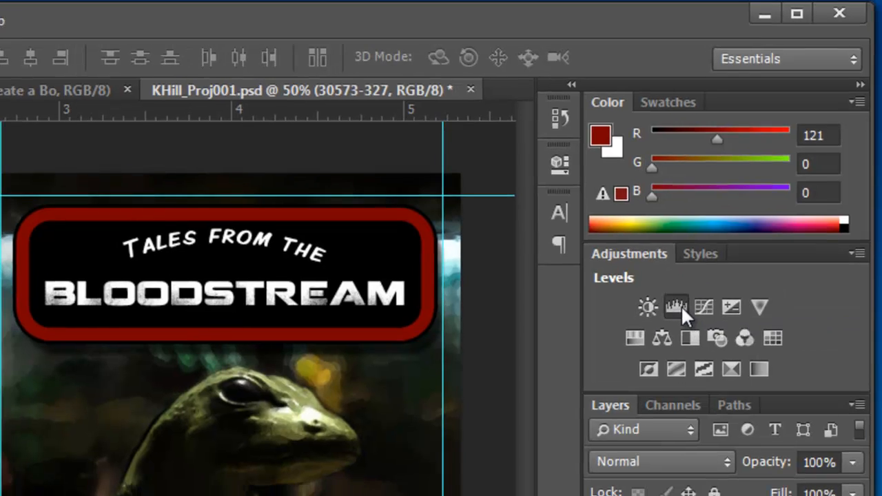
pyautogui.click(671, 315)
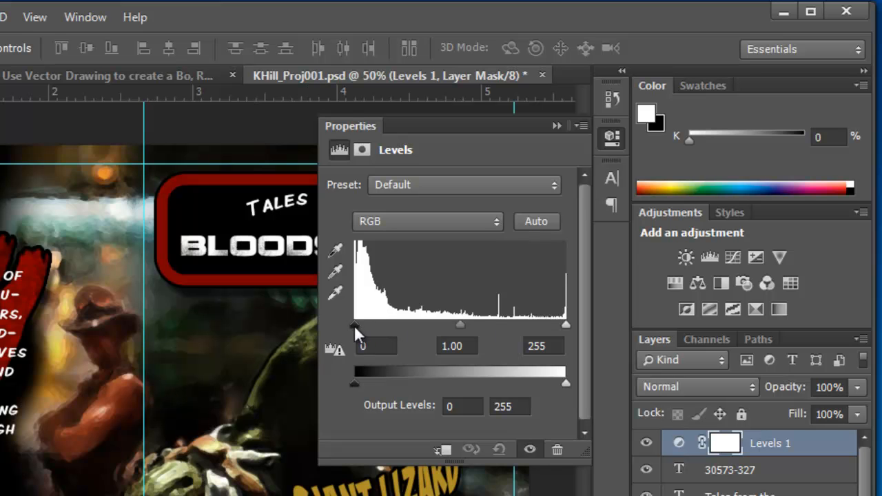
pyautogui.moveTo(353, 324)
pyautogui.mouseDown()
pyautogui.moveTo(417, 331)
pyautogui.moveTo(359, 324)
pyautogui.mouseUp()
pyautogui.moveTo(565, 327)
pyautogui.mouseDown()
pyautogui.moveTo(415, 325)
pyautogui.moveTo(566, 325)
pyautogui.mouseUp()
pyautogui.moveTo(459, 328)
pyautogui.mouseDown()
pyautogui.moveTo(476, 329)
pyautogui.moveTo(404, 328)
pyautogui.moveTo(472, 335)
pyautogui.mouseUp()
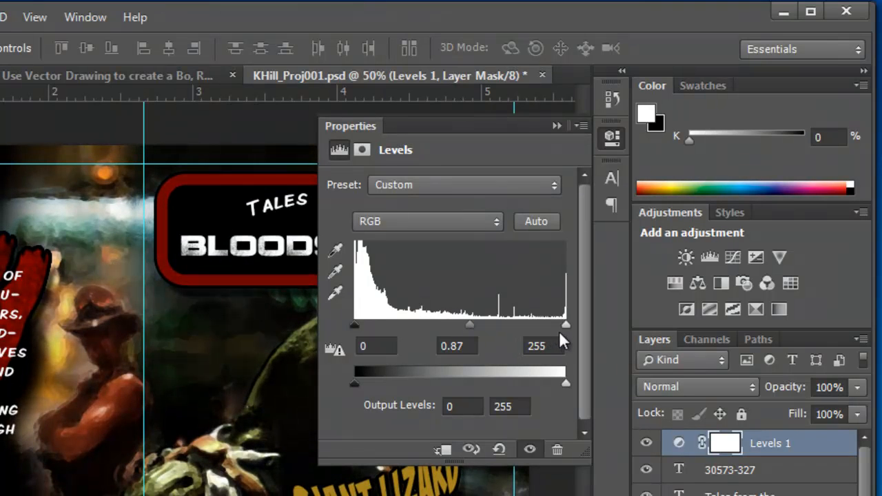
pyautogui.moveTo(566, 326); pyautogui.dragTo(518, 345)
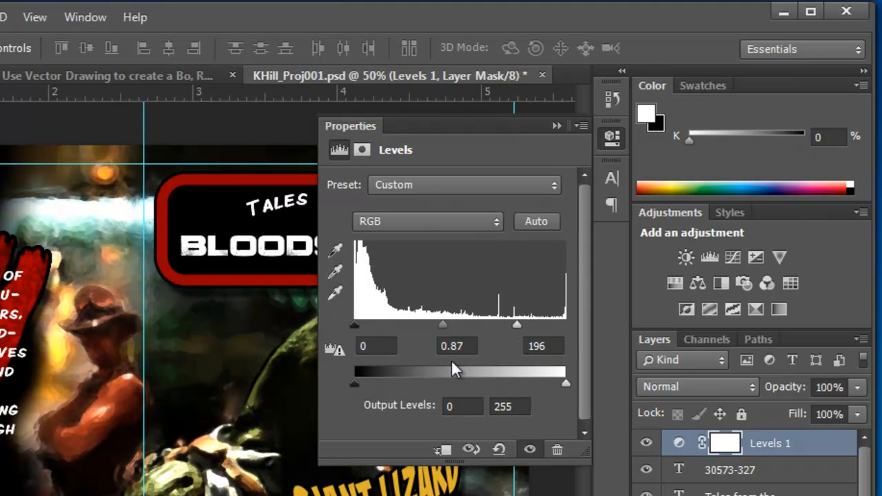
# Step: Add a Photo Filter adjustment layer above the Levels layer and raise its warming filter density to 39%
pyautogui.click(551, 124)
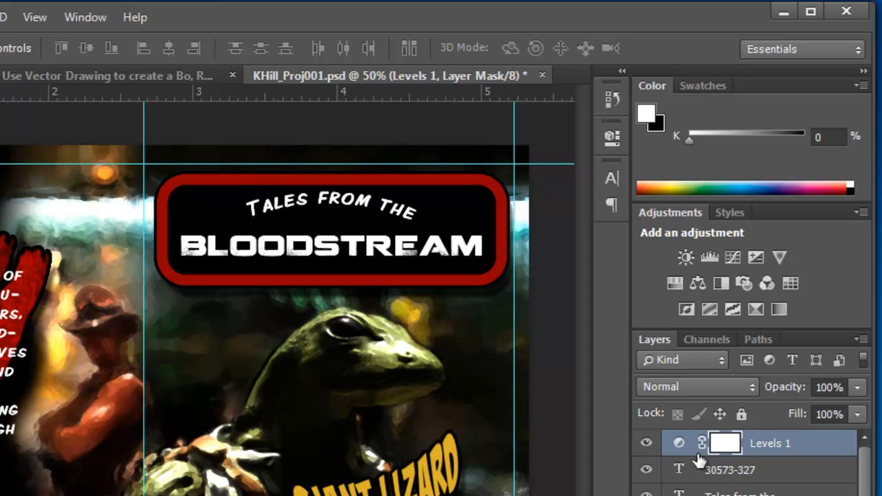
pyautogui.click(798, 446)
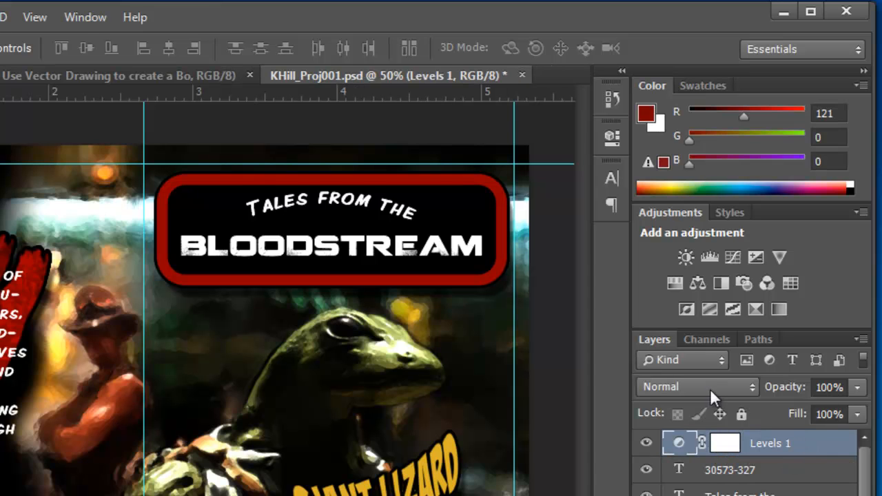
pyautogui.click(743, 282)
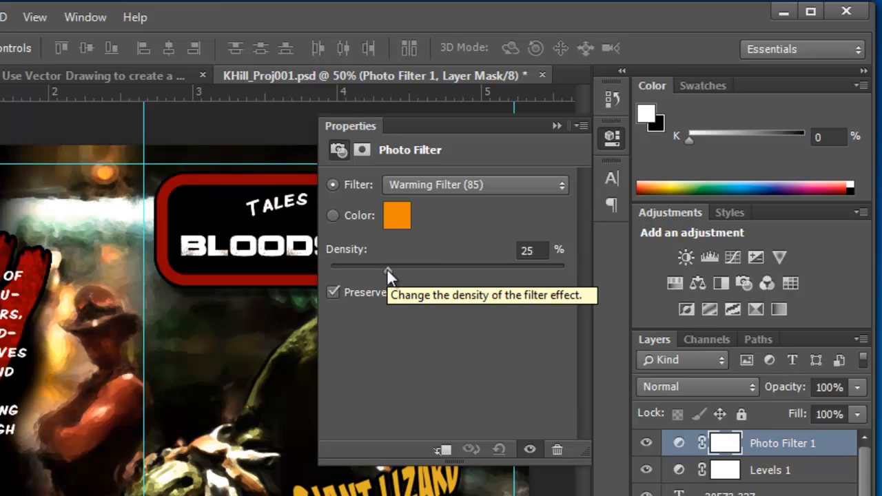
pyautogui.moveTo(389, 275); pyautogui.dragTo(443, 275)
pyautogui.moveTo(570, 296); pyautogui.dragTo(418, 309)
# Step: Change the photo filter's colour to a bright cyan blue and set its density to 92%
pyautogui.click(396, 219)
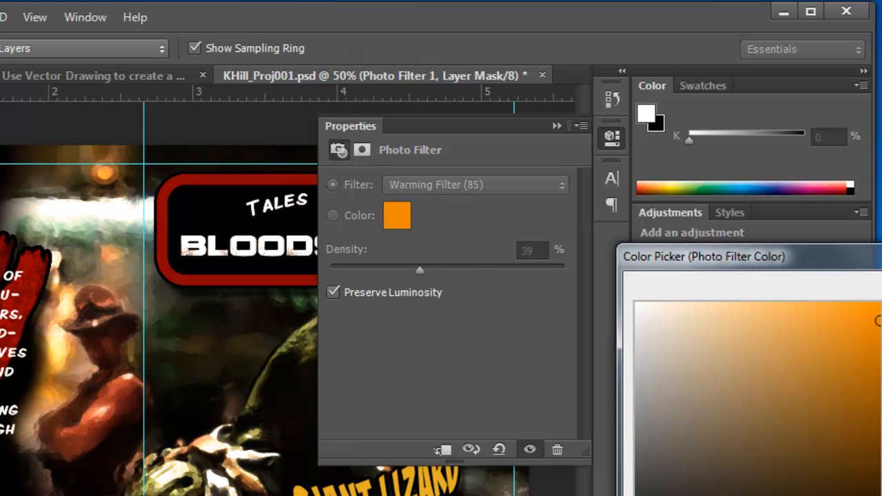
pyautogui.moveTo(847, 398); pyautogui.dragTo(850, 308)
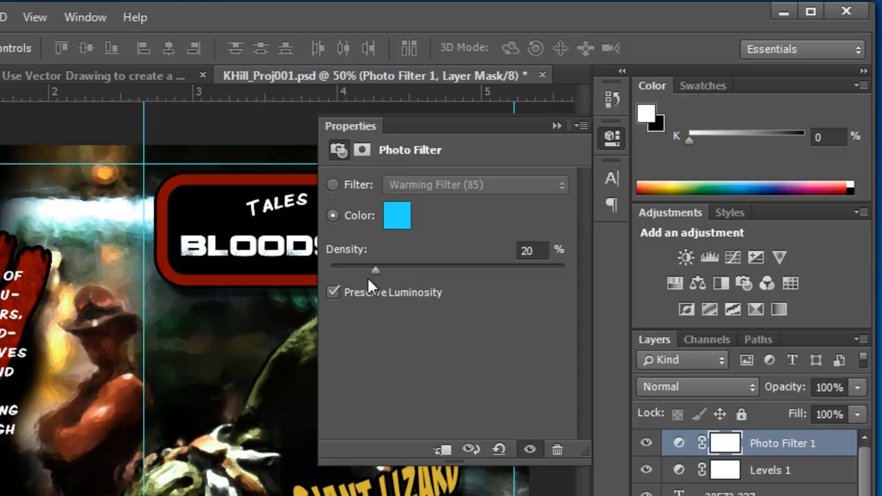
pyautogui.moveTo(519, 296); pyautogui.dragTo(544, 294)
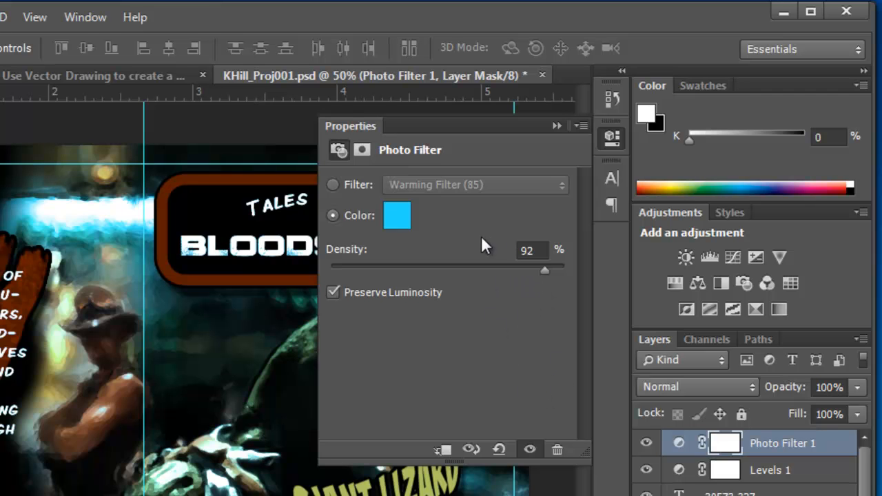
pyautogui.click(550, 126)
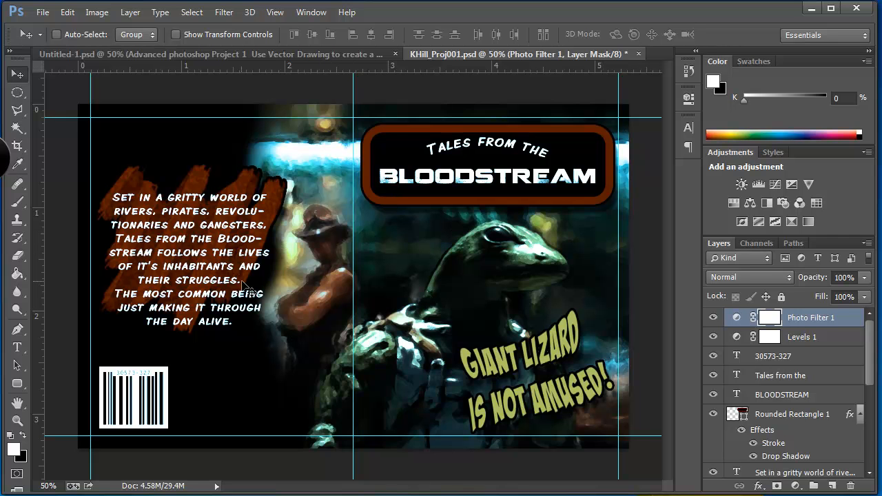
# Step: Paint black on the Photo Filter layer's mask with a 400 px brush over the blurb, barcode and cowboy
pyautogui.click(770, 320)
pyautogui.press('b')
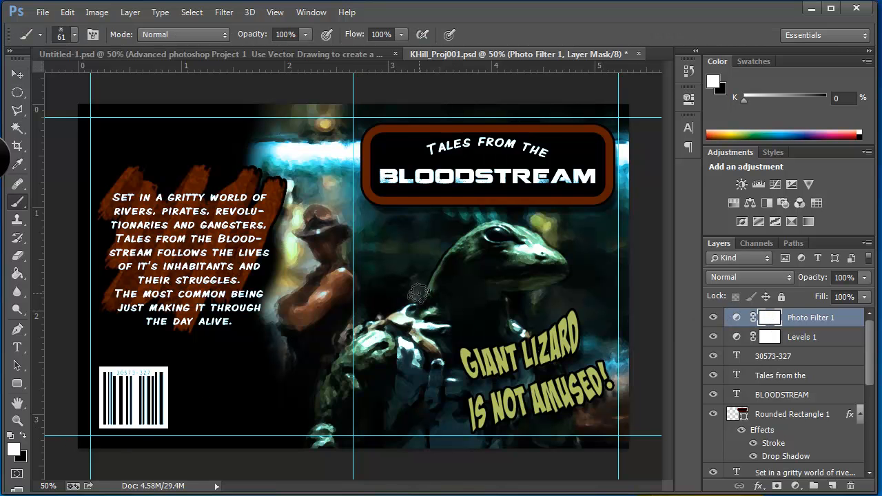
pyautogui.press(']')
pyautogui.press(']')
pyautogui.press(']')
pyautogui.press(']')
pyautogui.press(']')
pyautogui.press(']')
pyautogui.press(']')
pyautogui.press(']')
pyautogui.press(']')
pyautogui.press(']')
pyautogui.press(']')
pyautogui.press(']')
pyautogui.press(']')
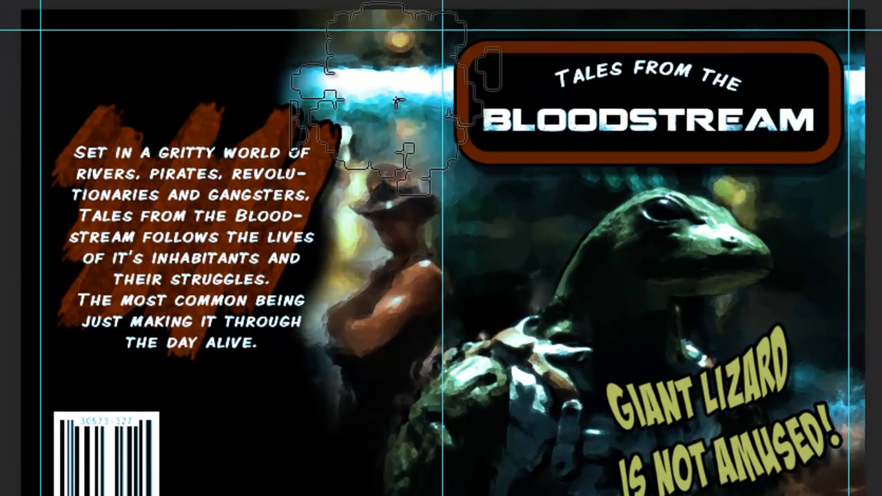
pyautogui.moveTo(397, 101)
pyautogui.mouseDown()
pyautogui.moveTo(303, 75)
pyautogui.moveTo(344, 286)
pyautogui.moveTo(331, 276)
pyautogui.mouseUp()
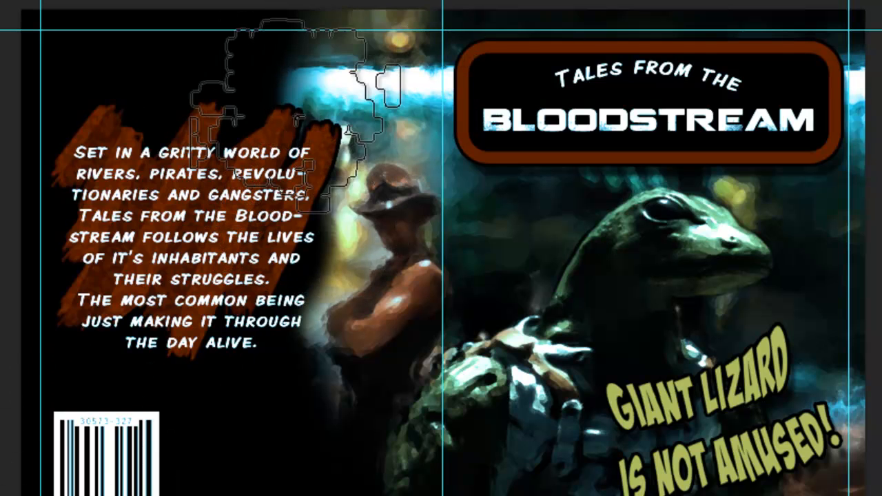
pyautogui.moveTo(369, 117)
pyautogui.mouseDown()
pyautogui.moveTo(289, 251)
pyautogui.moveTo(358, 228)
pyautogui.moveTo(344, 276)
pyautogui.moveTo(318, 301)
pyautogui.mouseUp()
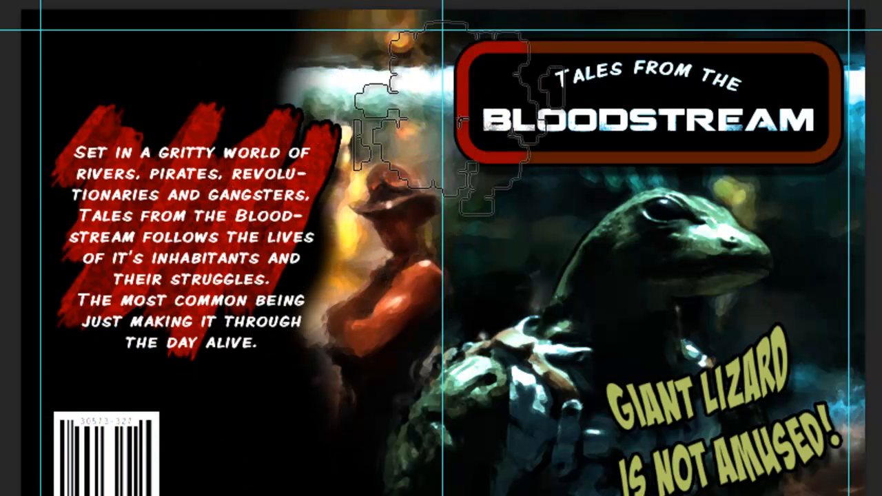
# Step: Mask more of the filter around the lizard with a soft round 400 px brush at 0% hardness, comparing the artwork with the filter hidden and shown
pyautogui.rightClick(441, 308)
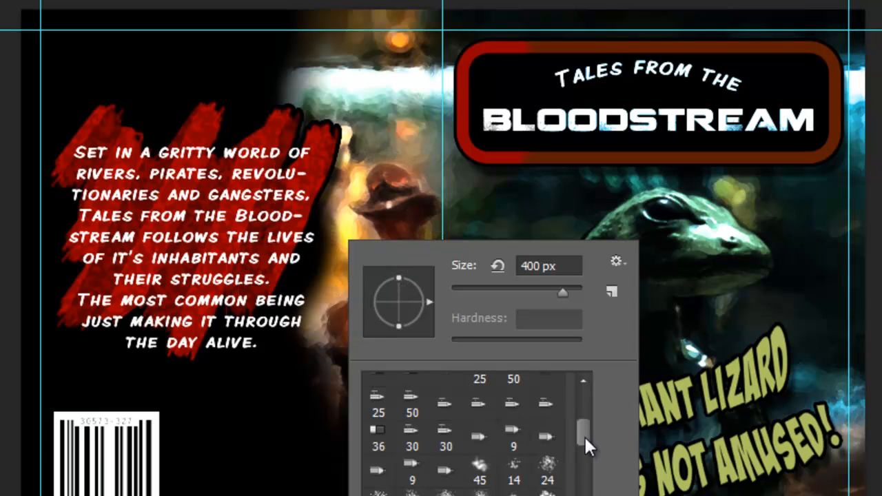
pyautogui.moveTo(584, 436); pyautogui.dragTo(584, 374)
pyautogui.click(510, 392)
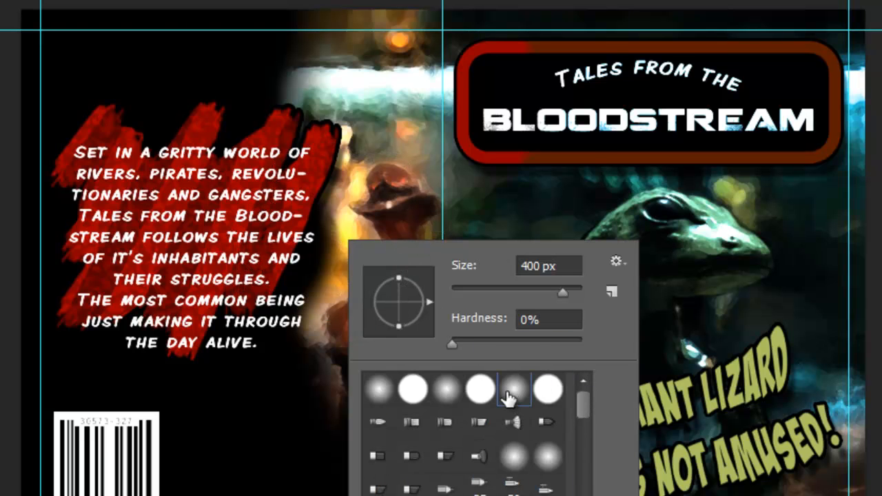
pyautogui.click(333, 90)
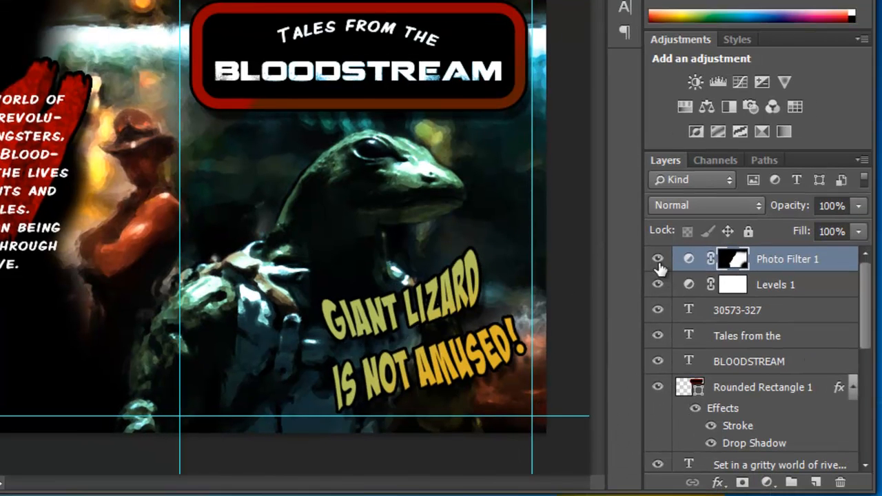
pyautogui.click(658, 260)
pyautogui.click(658, 260)
pyautogui.click(658, 260)
pyautogui.click(658, 260)
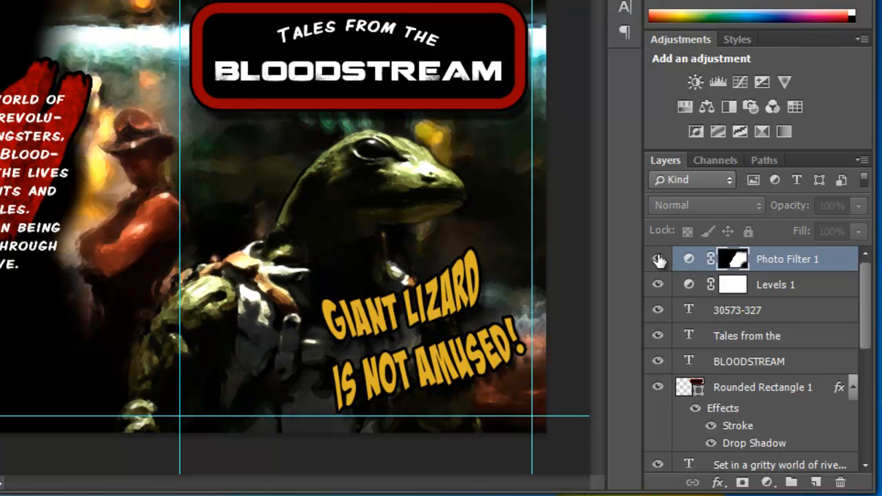
pyautogui.click(658, 260)
# Step: Paint the blue filter off the title banner on the Photo Filter mask with a soft 50 px black brush, comparing with the filter hidden
pyautogui.click(689, 258)
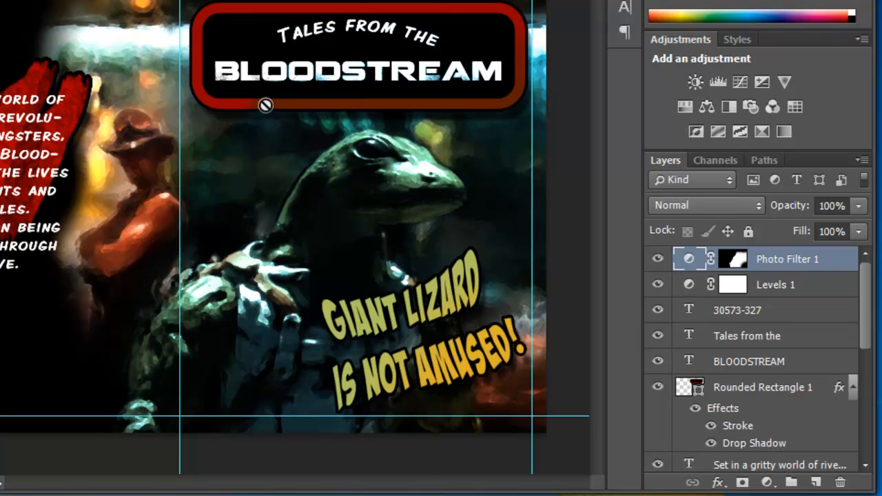
pyautogui.click(732, 259)
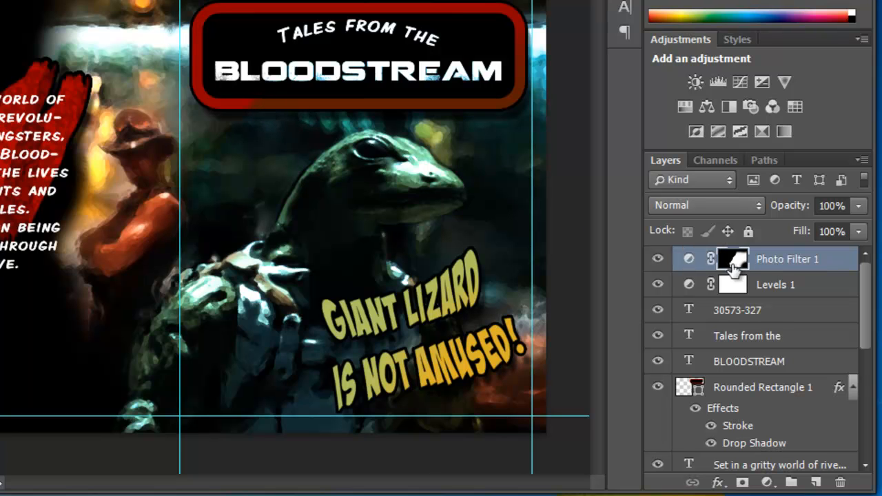
pyautogui.press('[')
pyautogui.press('[')
pyautogui.press('[')
pyautogui.press('[')
pyautogui.press('[')
pyautogui.press('[')
pyautogui.press('[')
pyautogui.press('[')
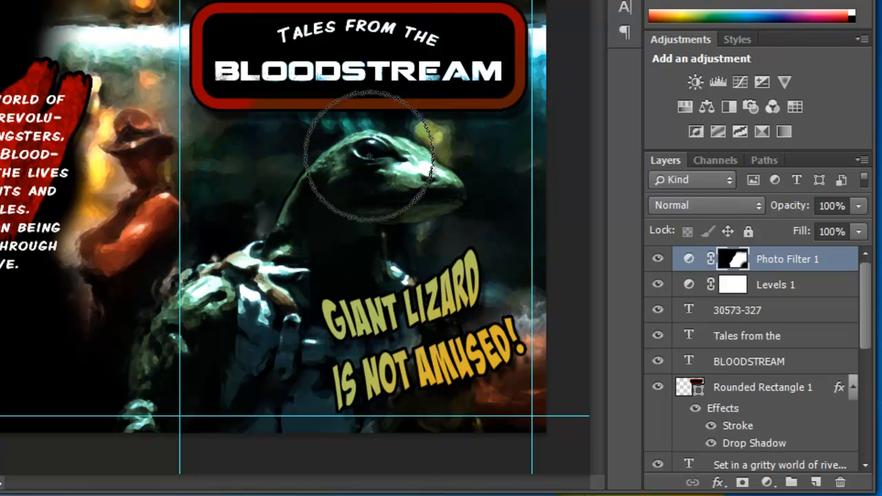
pyautogui.press('[')
pyautogui.press('[')
pyautogui.press('[')
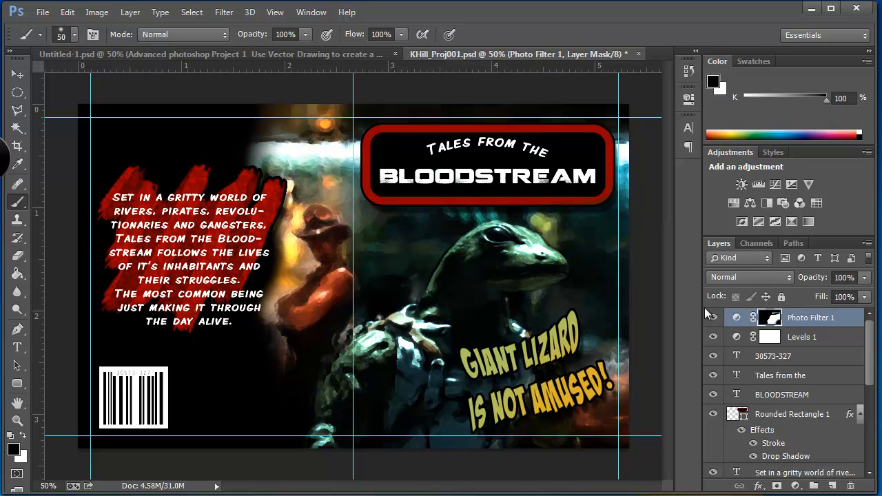
pyautogui.click(713, 317)
pyautogui.click(713, 317)
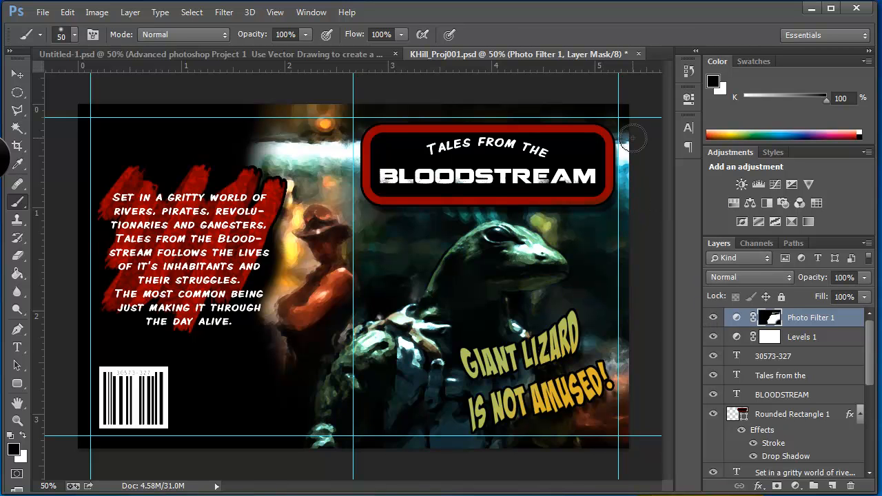